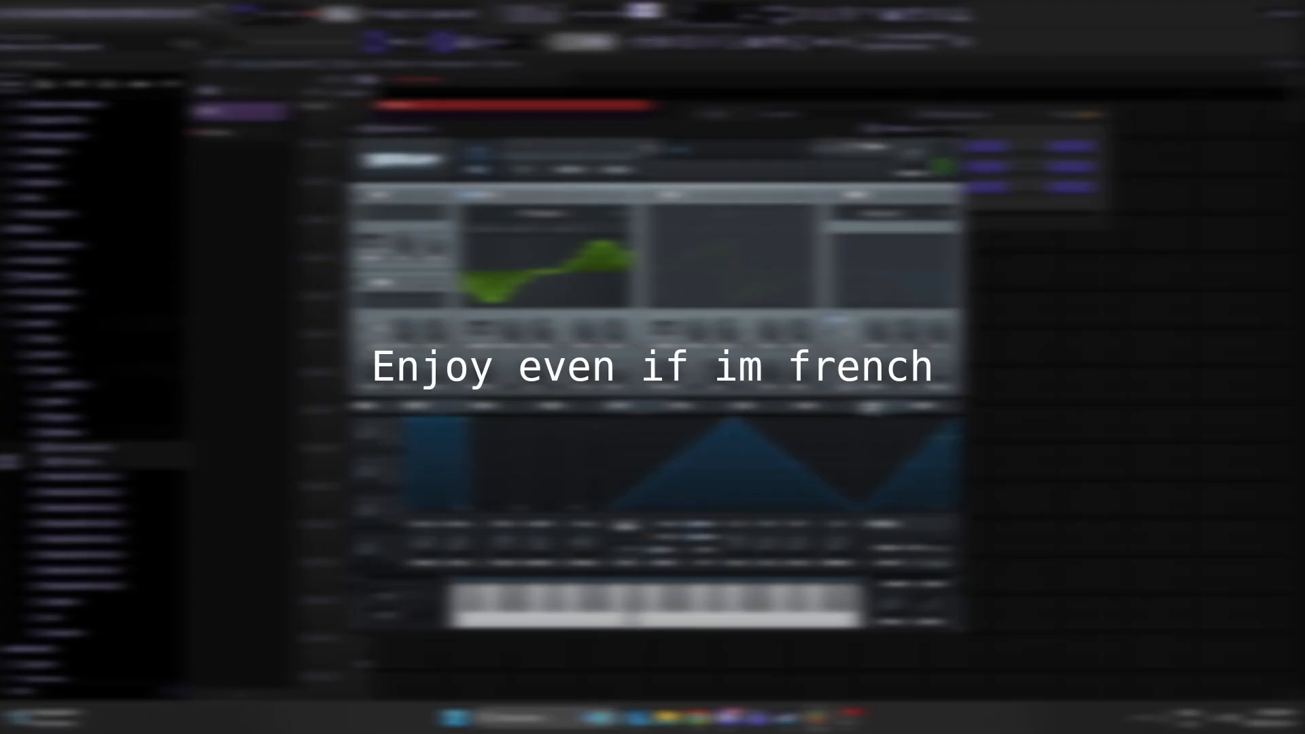
left_click(1225, 718)
left_click(1268, 634)
left_click(1192, 552)
left_click(948, 436)
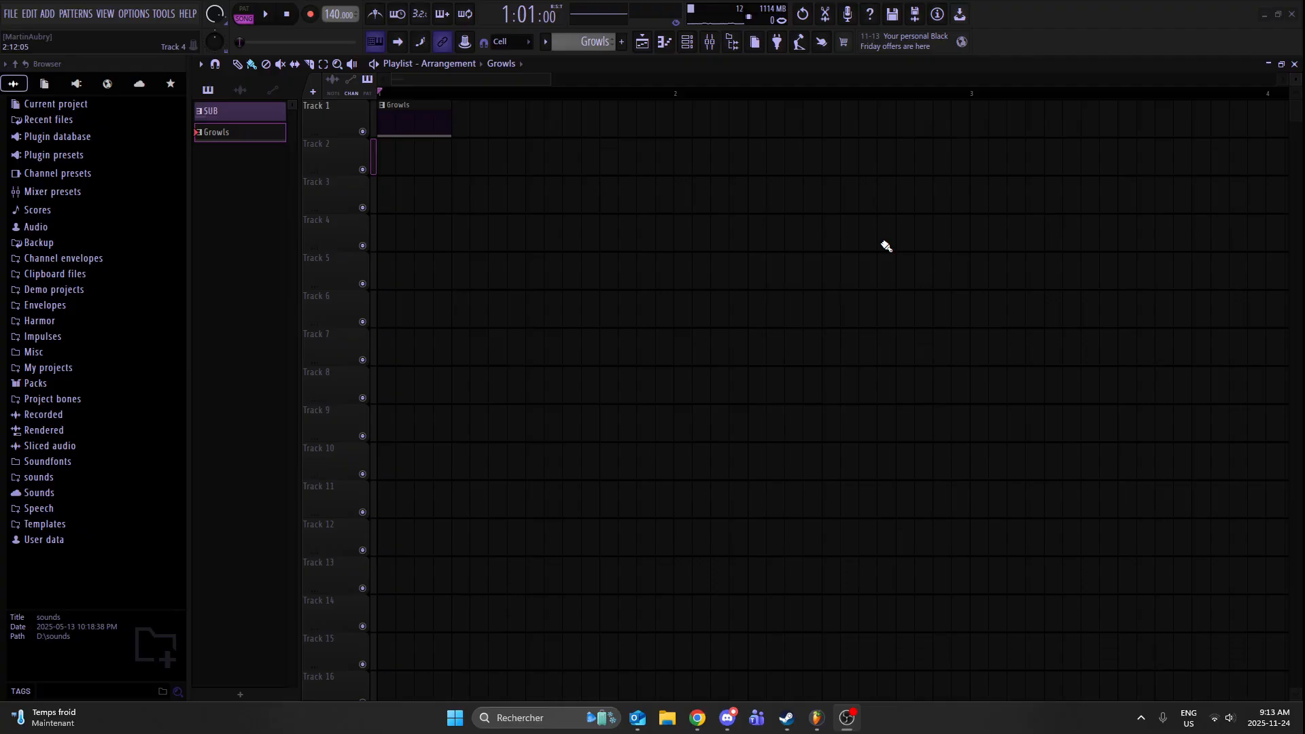
- Show the channel rack, reposition it, and open the Serum channel's instrument window, playing a few test notes
left_click(687, 42)
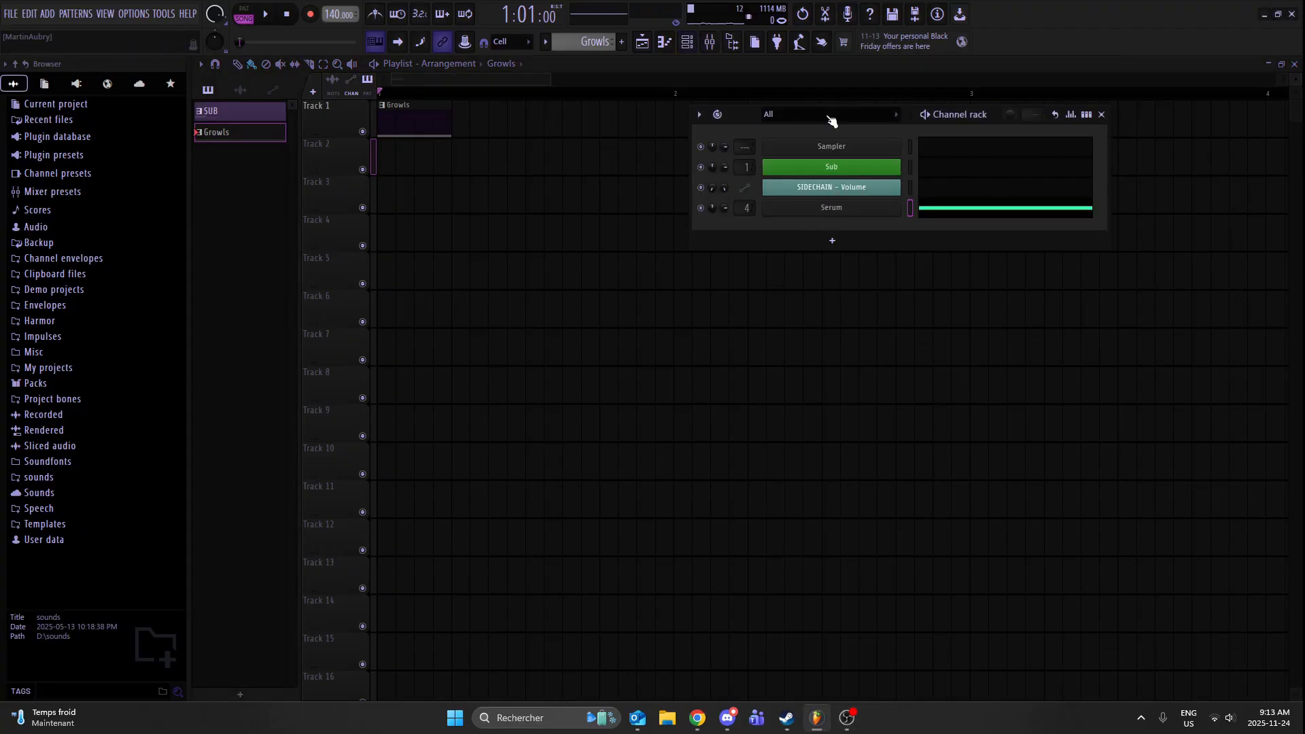
left_click_drag(756, 115, 495, 151)
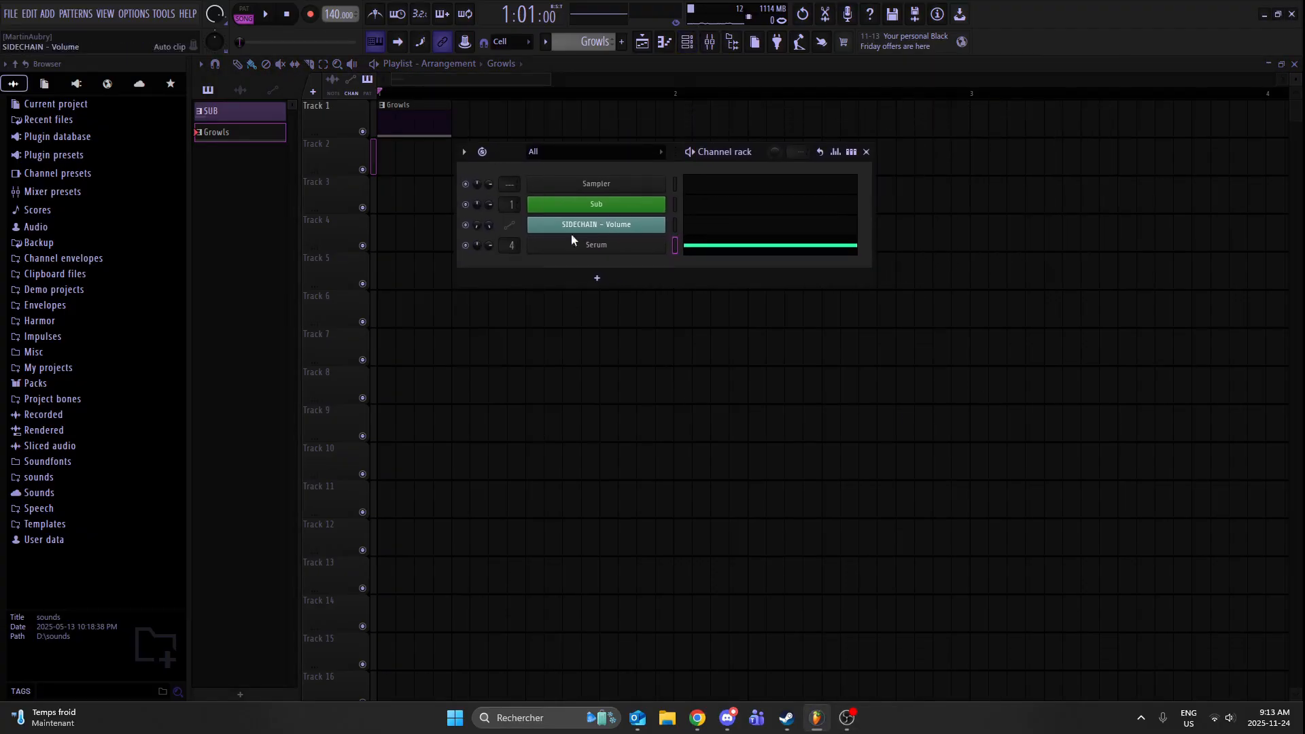
left_click(583, 248)
key("q")
key("q")
key("q")
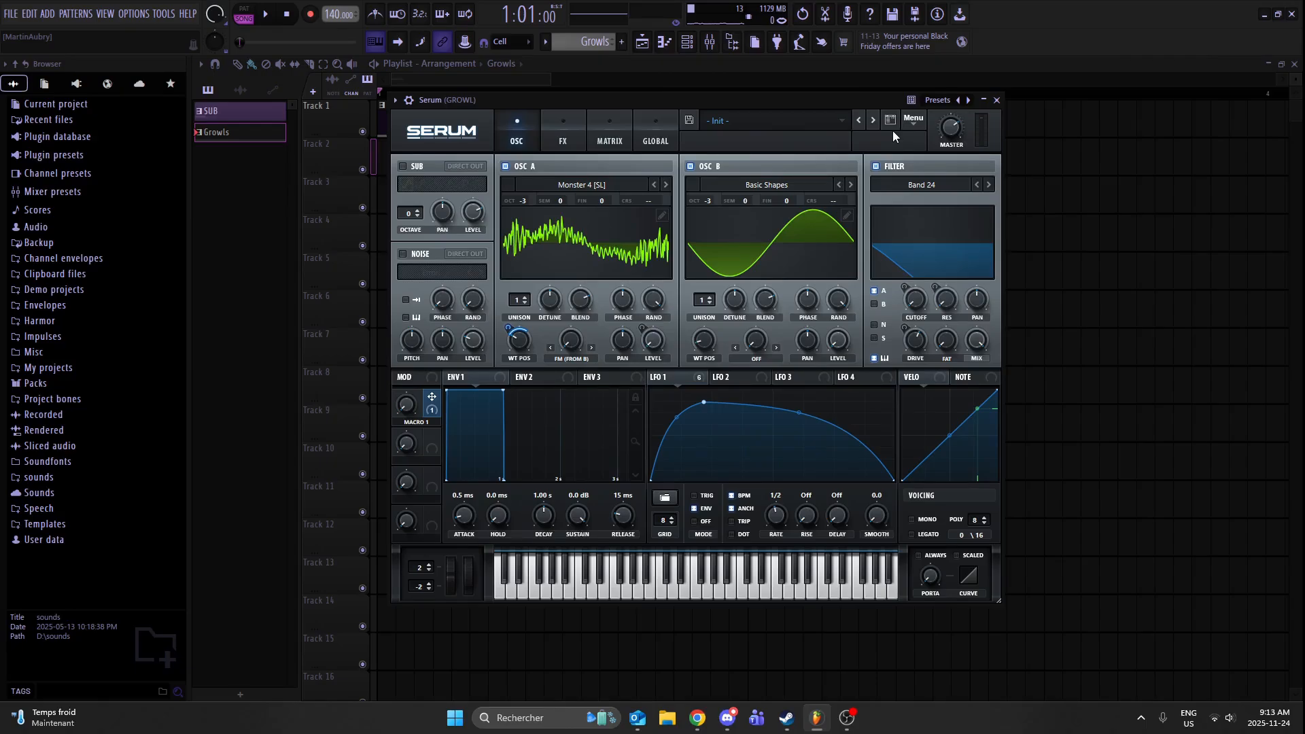
mouse_move(832, 100)
left_mouse_down()
mouse_move(642, 101)
mouse_move(834, 84)
left_mouse_up()
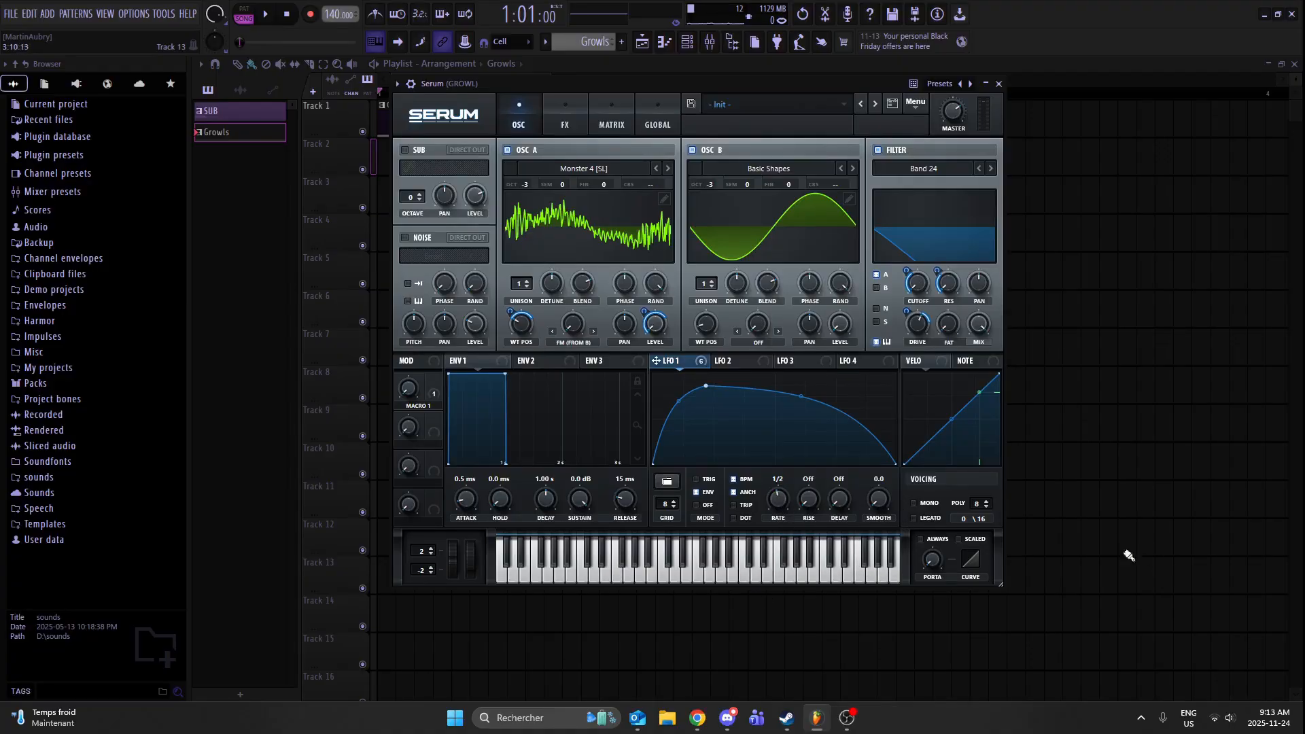
- Examine LFO 1's rate and the Spectral wavetable list for oscillator A, keeping the current wavetable
scroll(783, 499, "up", 1)
left_click_drag(783, 494, 778, 499)
left_click(582, 164)
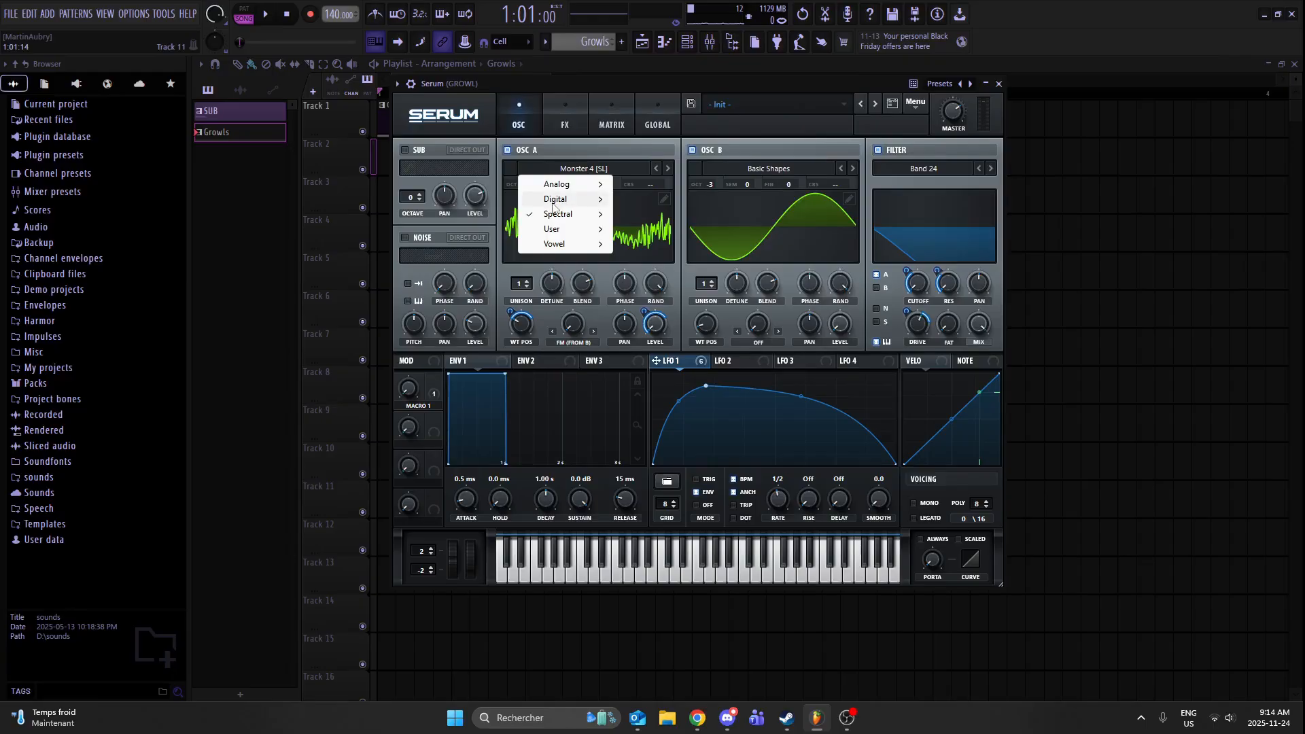
mouse_move(555, 216)
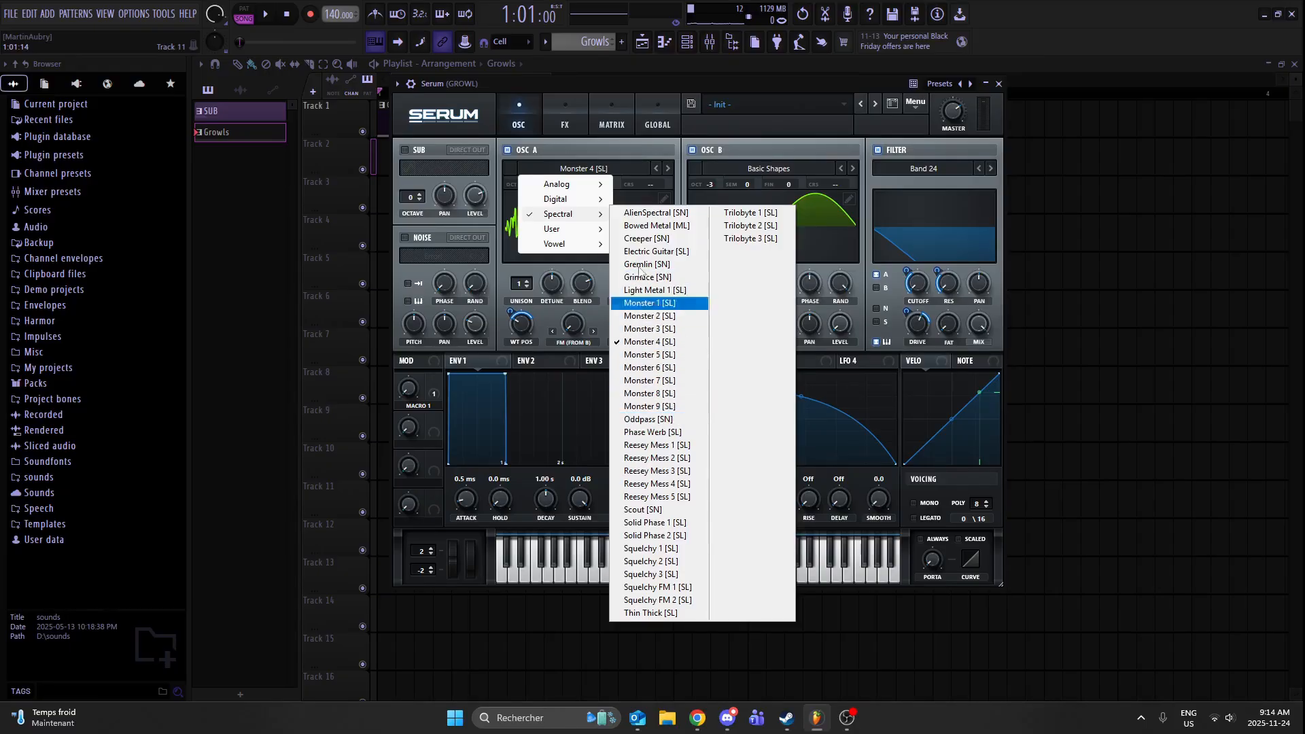
left_click(608, 169)
left_click(691, 136)
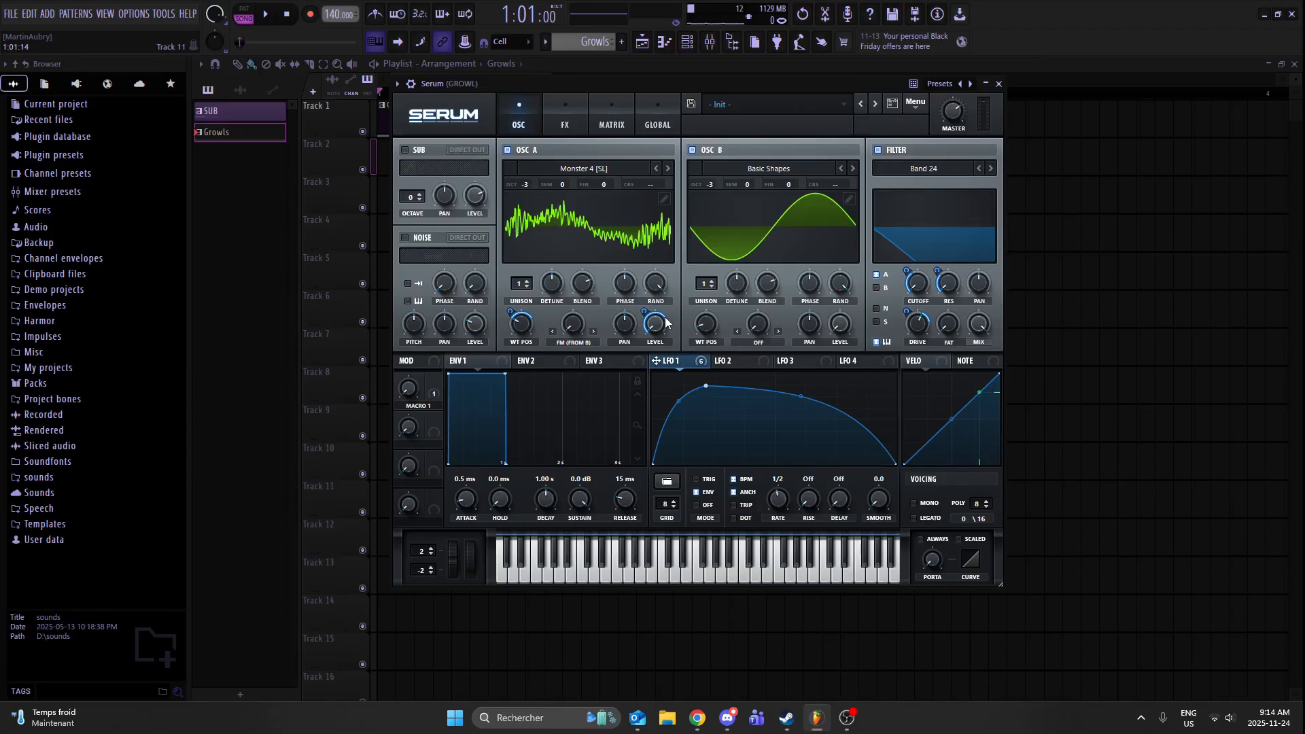
- Turn down oscillator A's level knob and play test notes to hear LFO 1 shaping the volume
mouse_move(651, 347)
left_click_drag(656, 328, 657, 352)
key("z")
key("z")
- Reduce LFO 1's modulation of oscillator A's wavetable position to zero and play a note for comparison
right_click(522, 329)
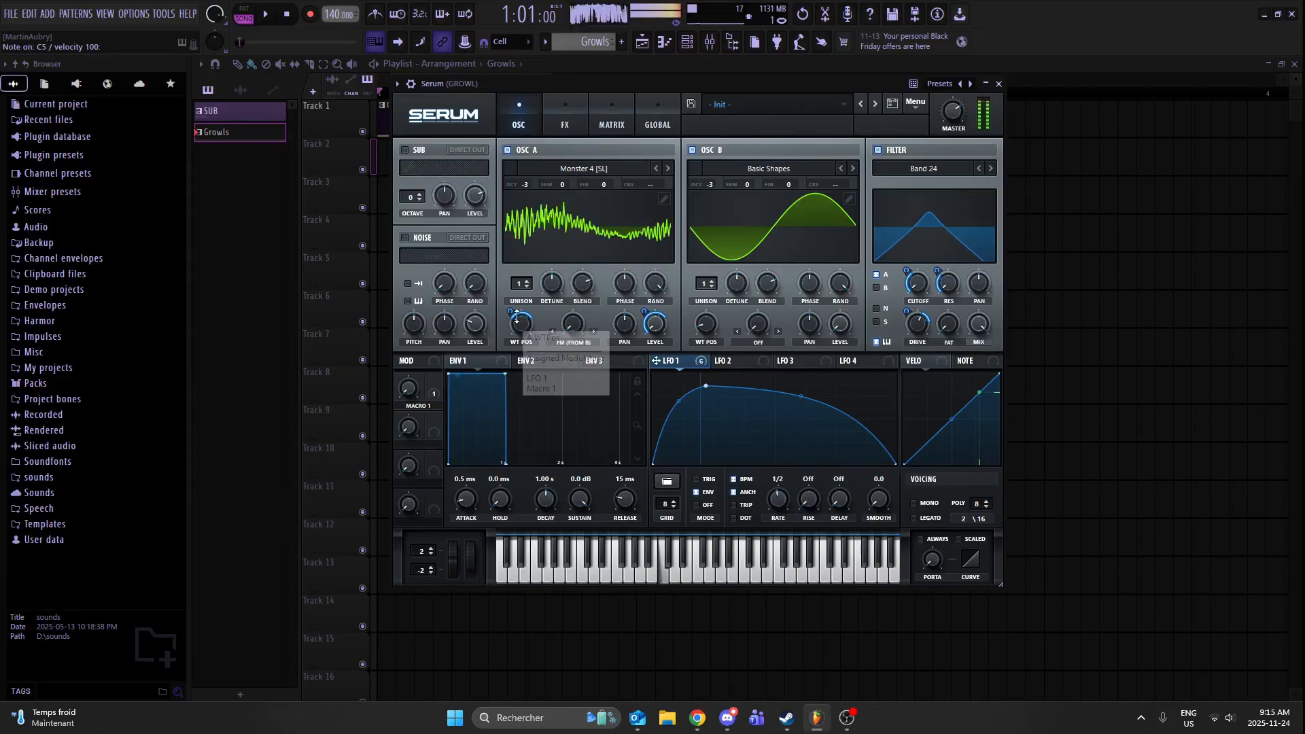
left_click(514, 329)
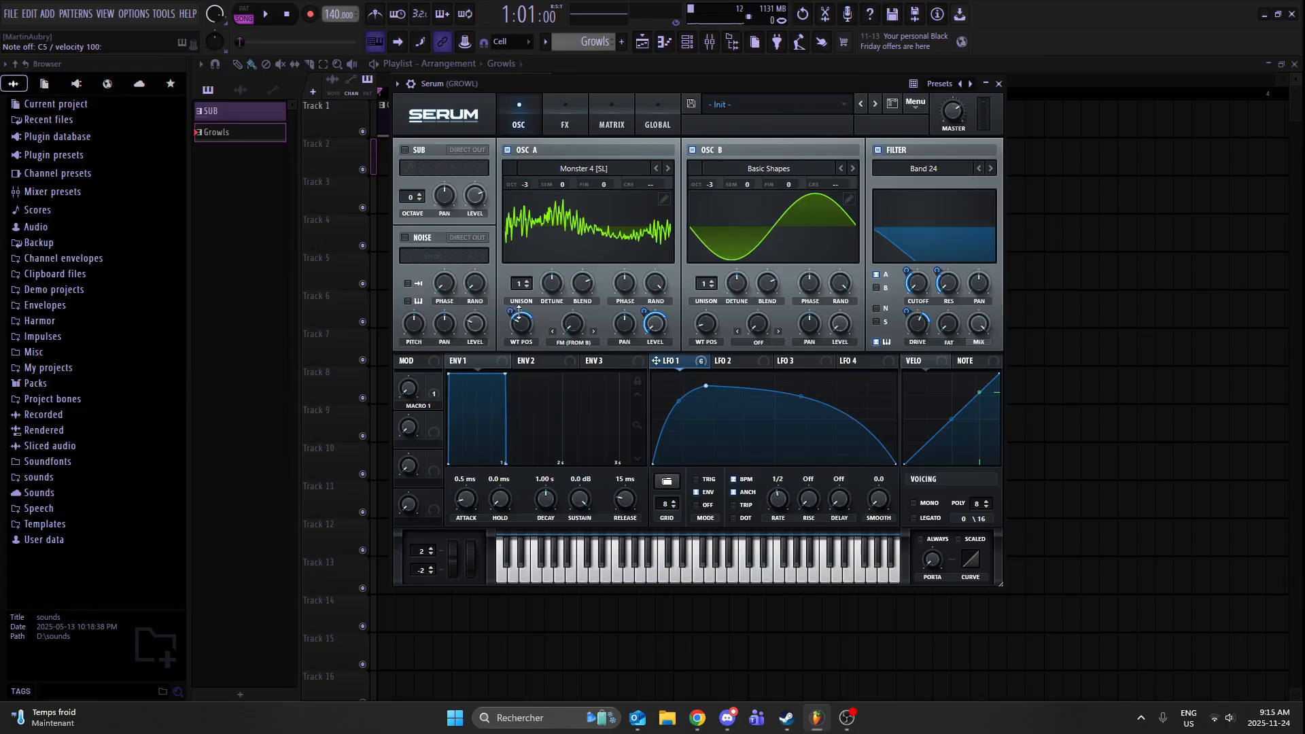
right_click(513, 315)
left_click_drag(510, 312, 507, 340)
key("z")
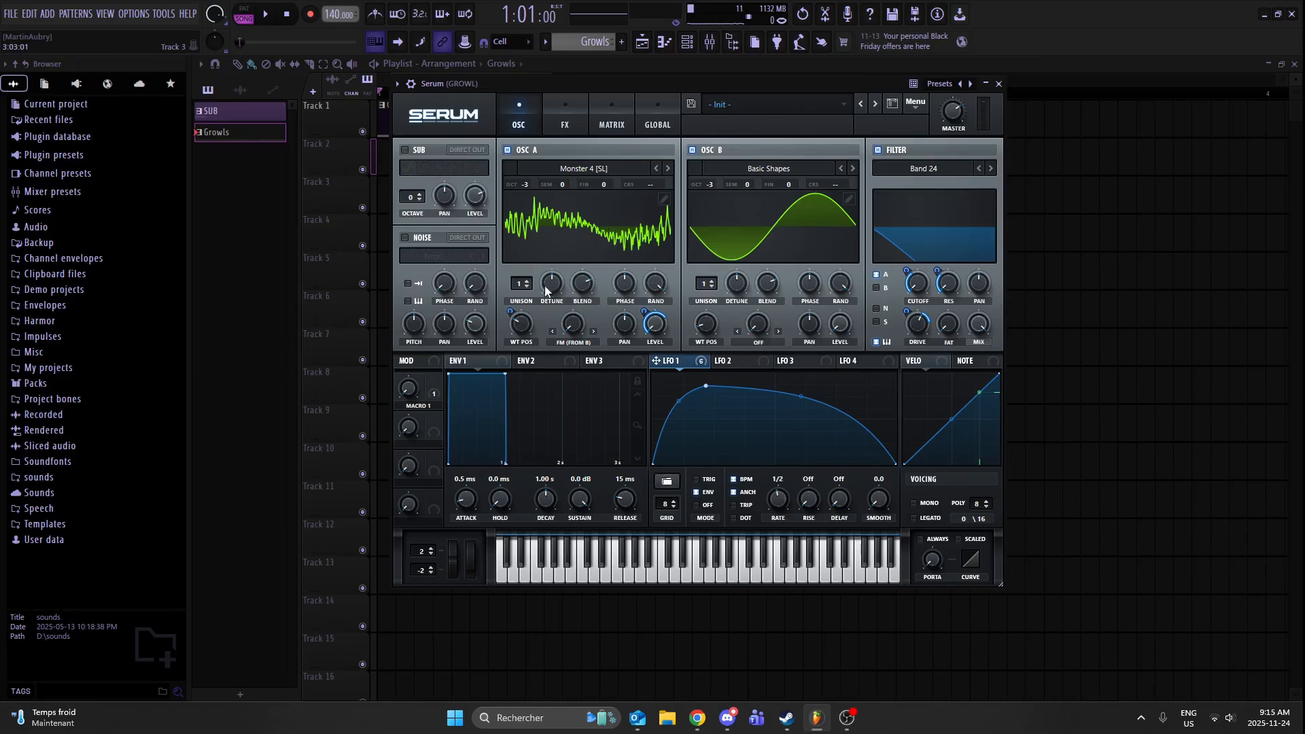
- Set LFO 1's modulation amount on oscillator A's wavetable position to about 45 and play test notes
mouse_move(513, 318)
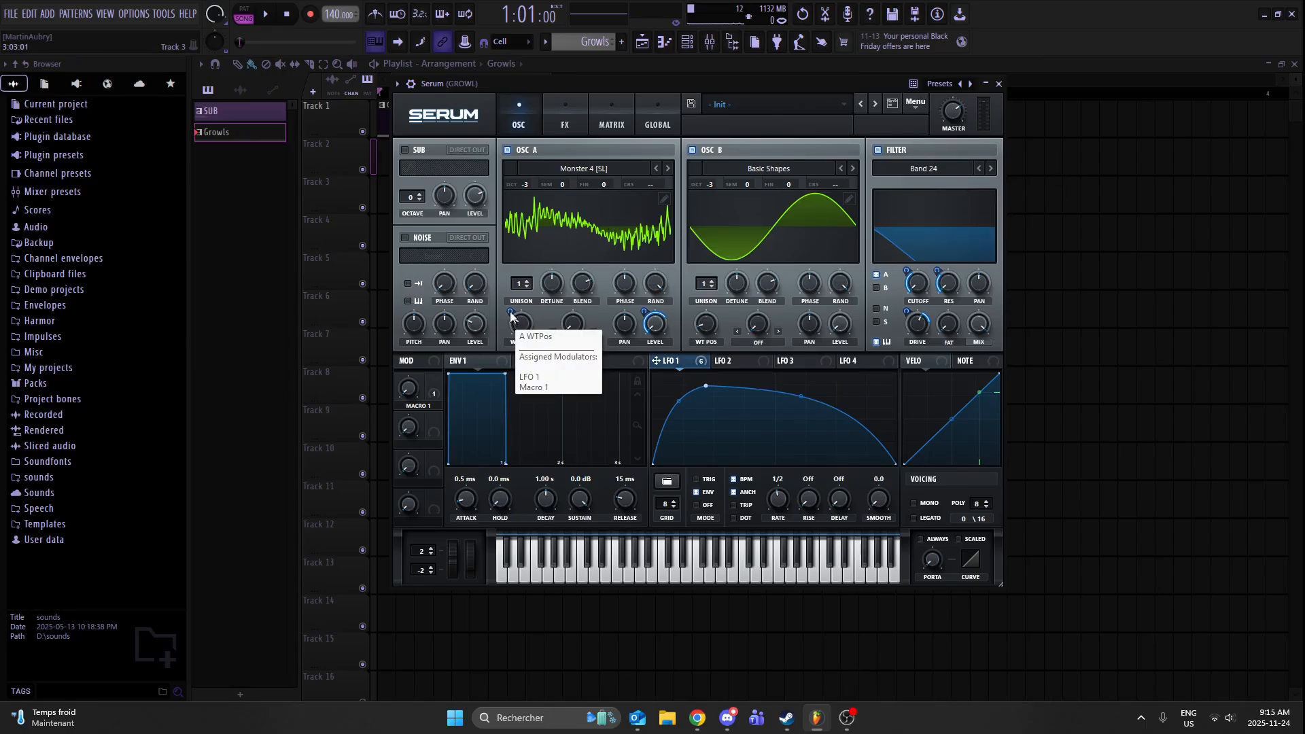
left_click_drag(512, 315, 532, 304)
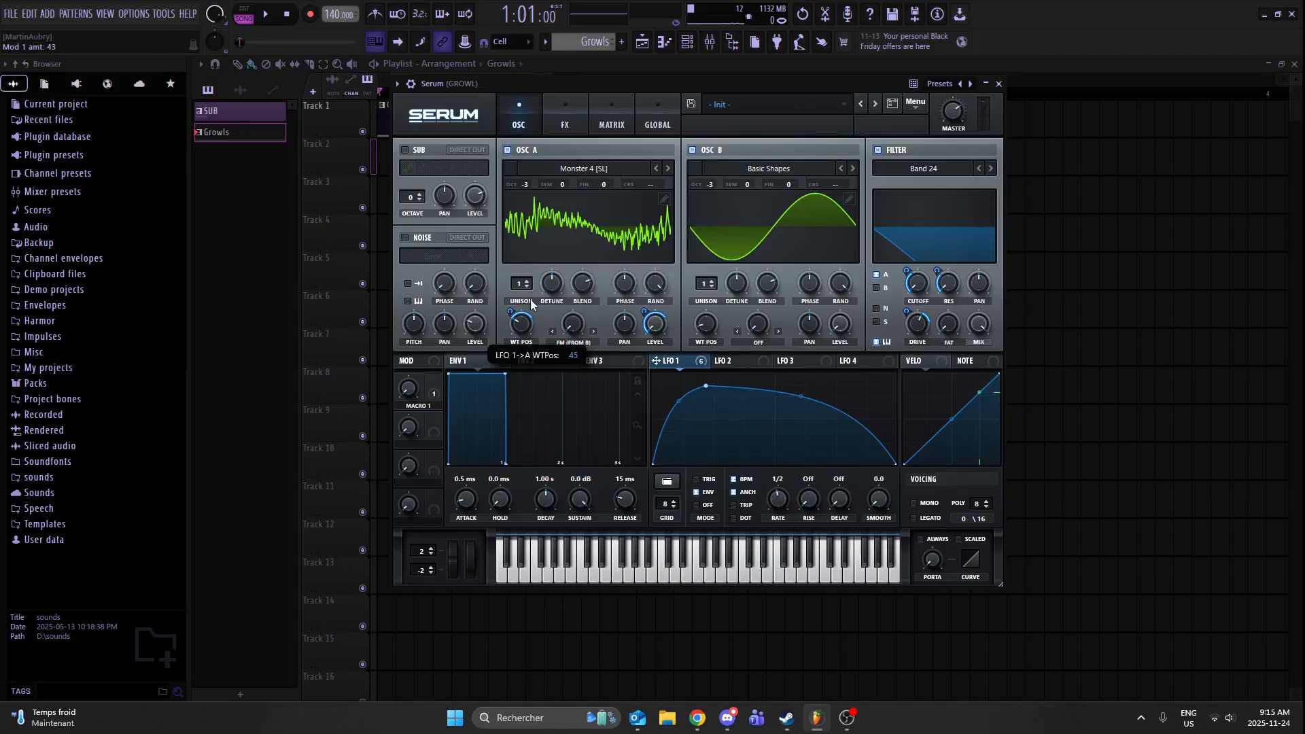
key("z")
key("z")
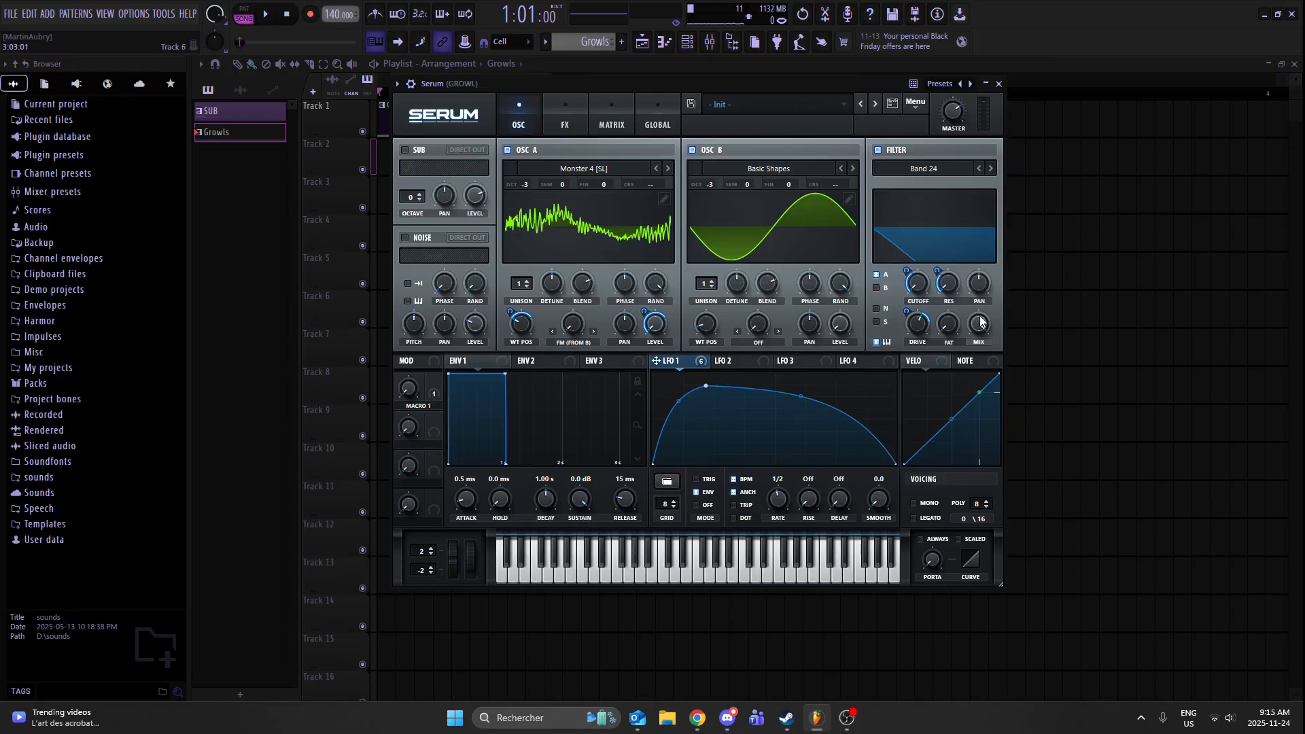
- Check the filter type list, set LFO 1's modulation of the filter cutoff to about 48, and play test notes
left_click(930, 170)
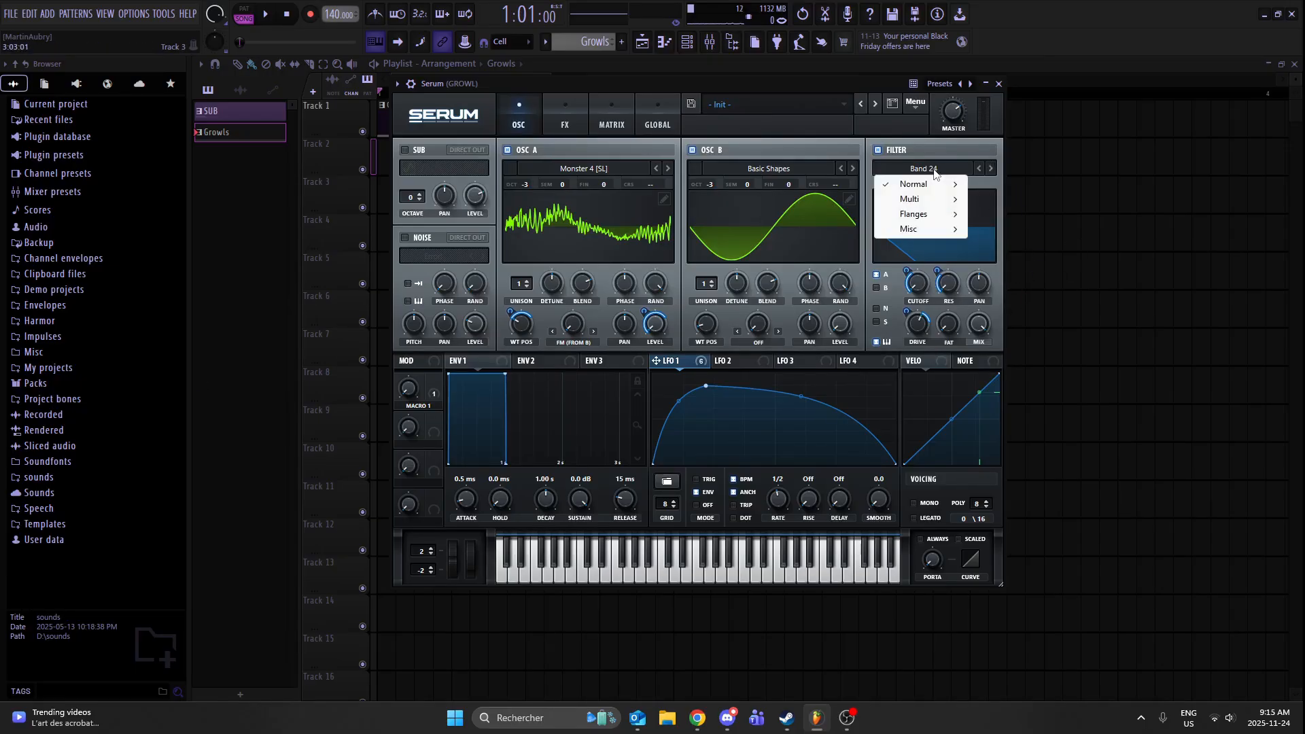
left_click(867, 131)
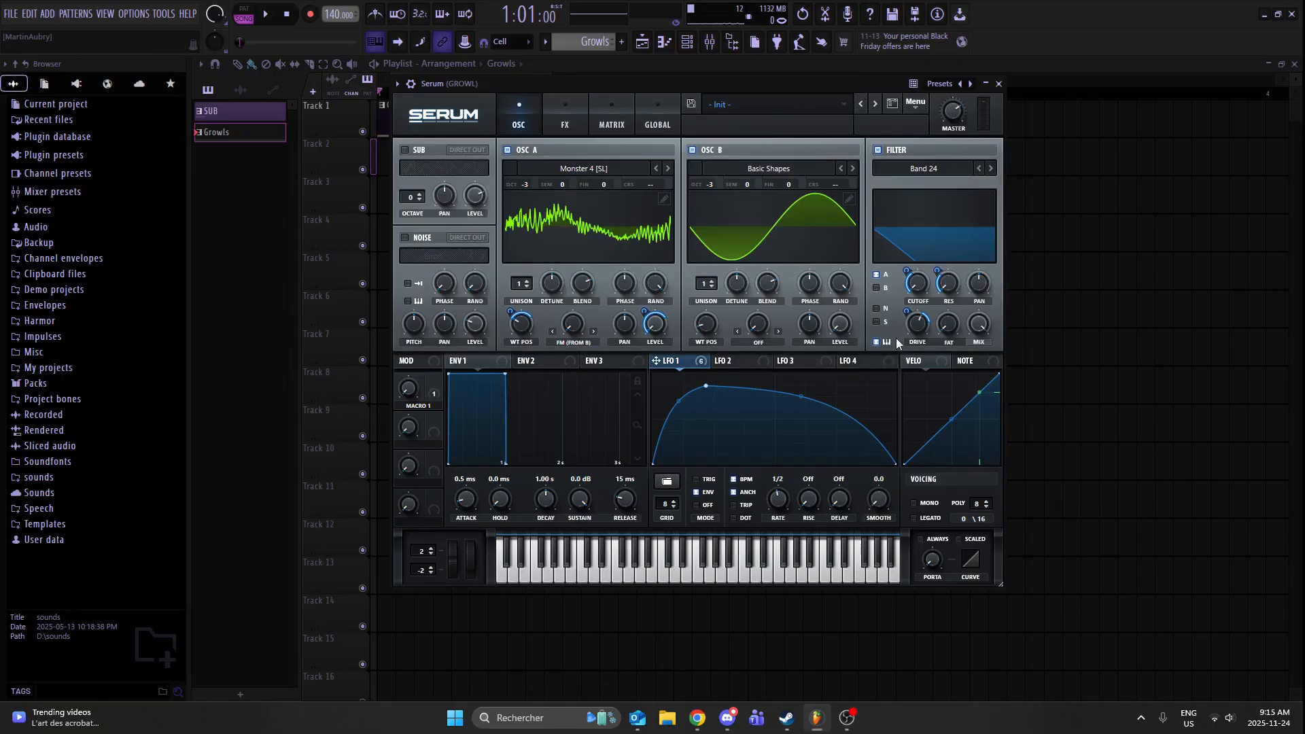
key("c")
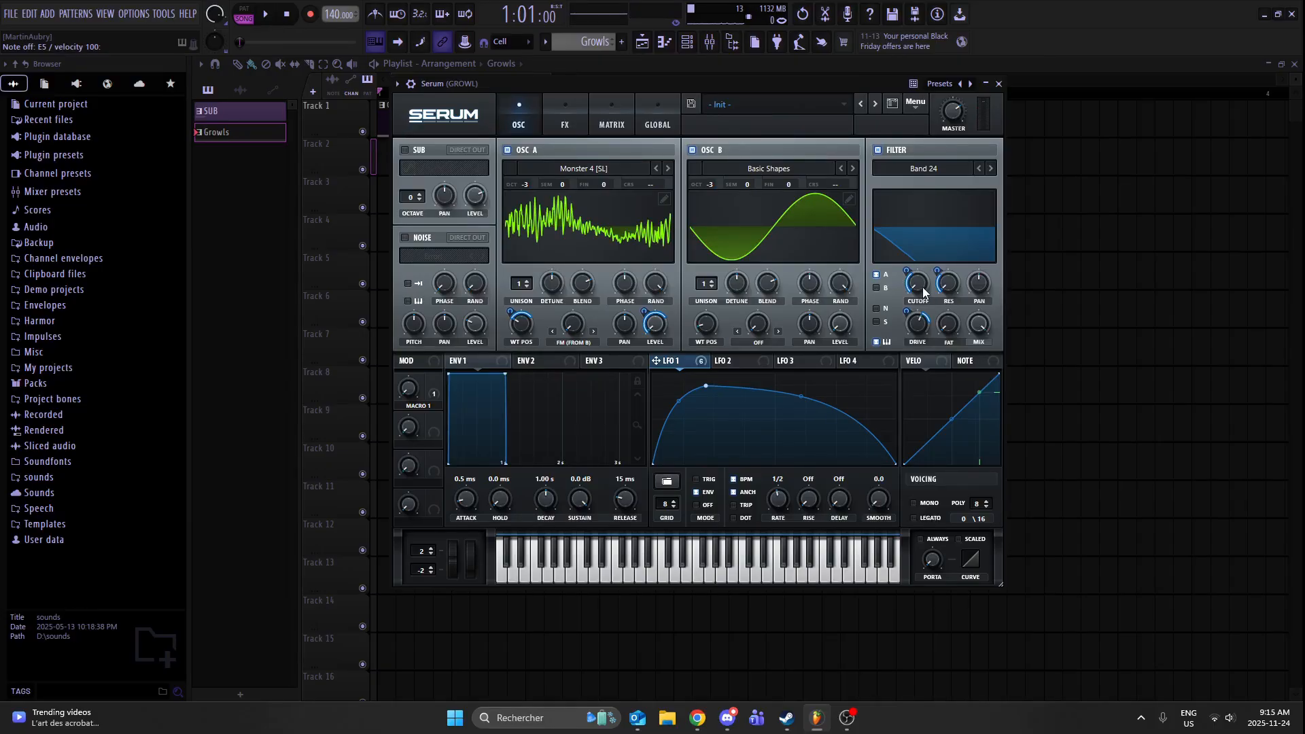
mouse_move(923, 292)
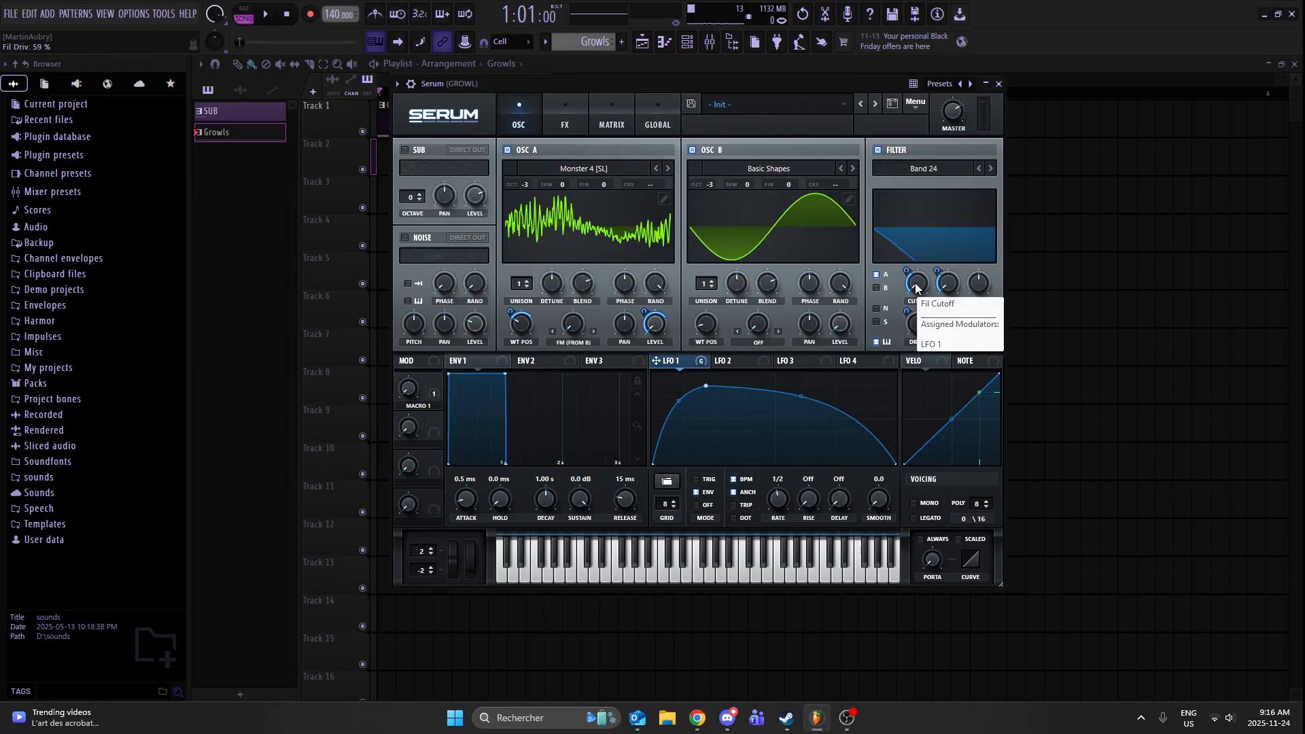
left_click_drag(908, 270, 913, 264)
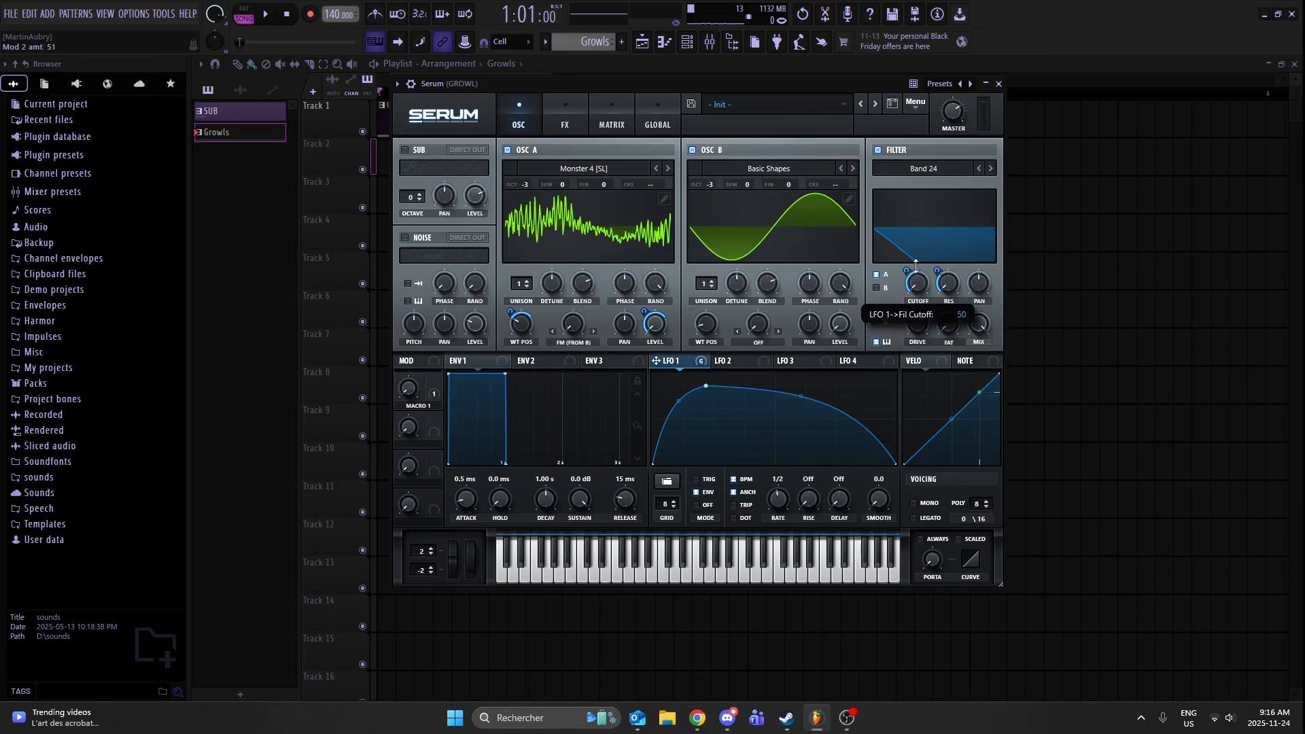
key("q")
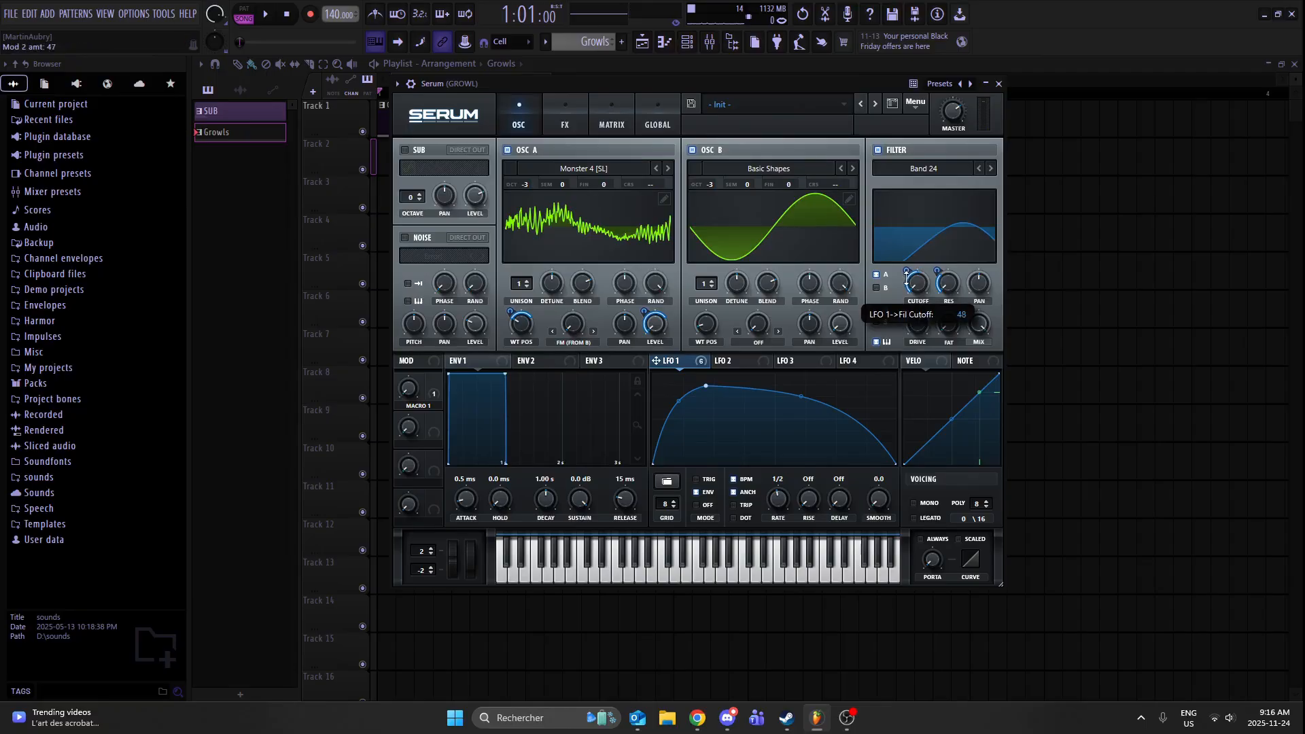
key("q")
key("q")
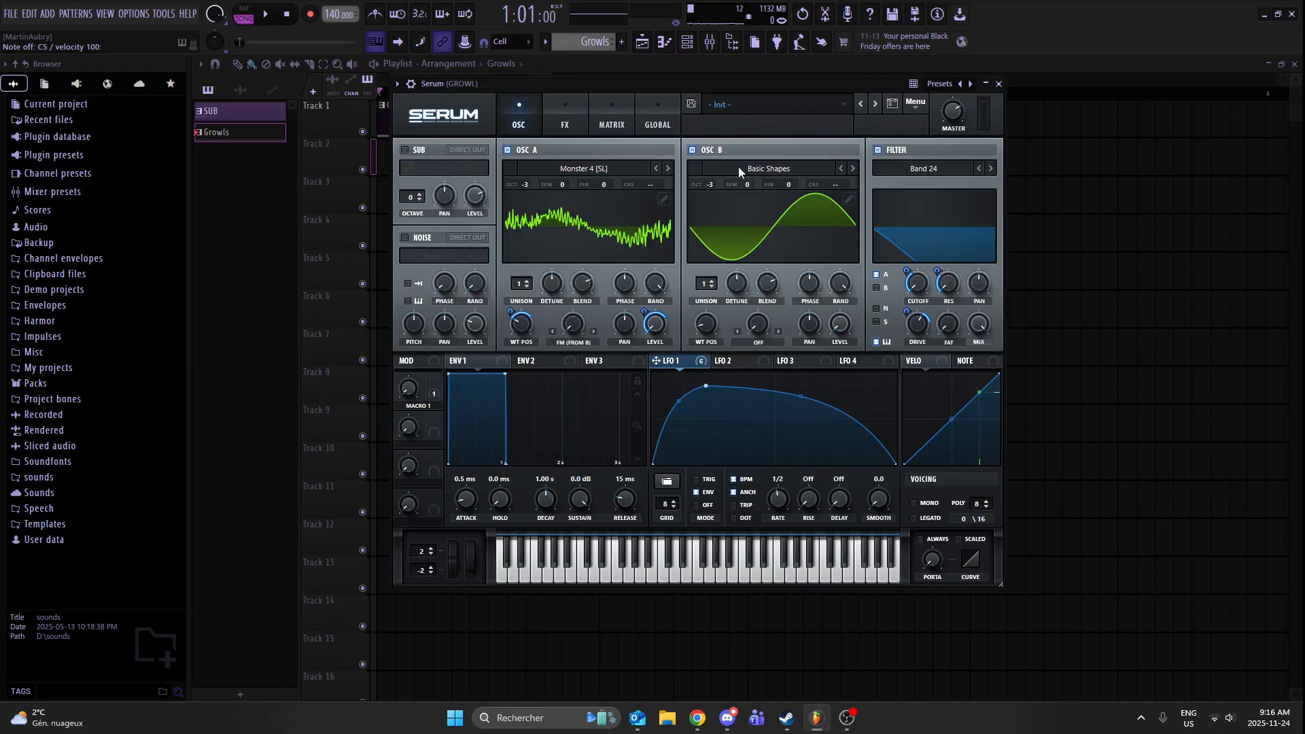
- Switch off oscillator B, then review the modulation matrix and the effects chain
left_click(691, 149)
left_click(595, 119)
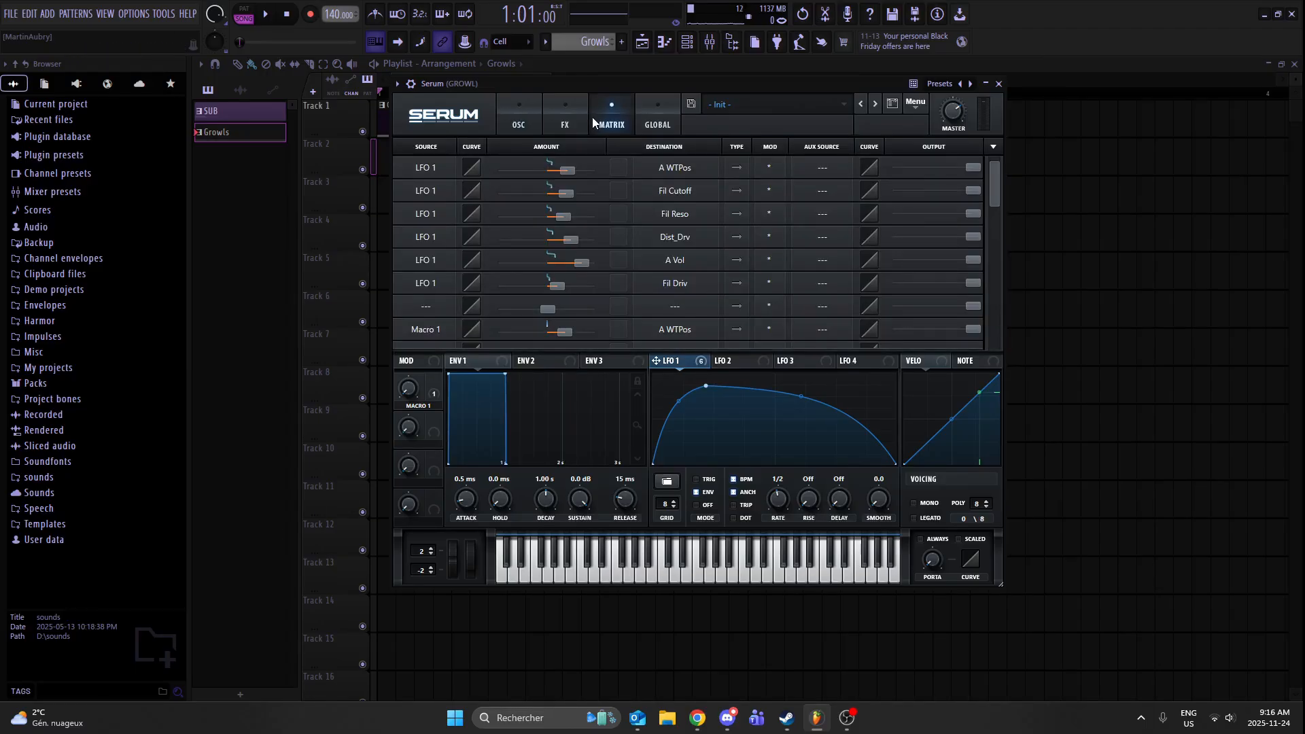
left_click(565, 120)
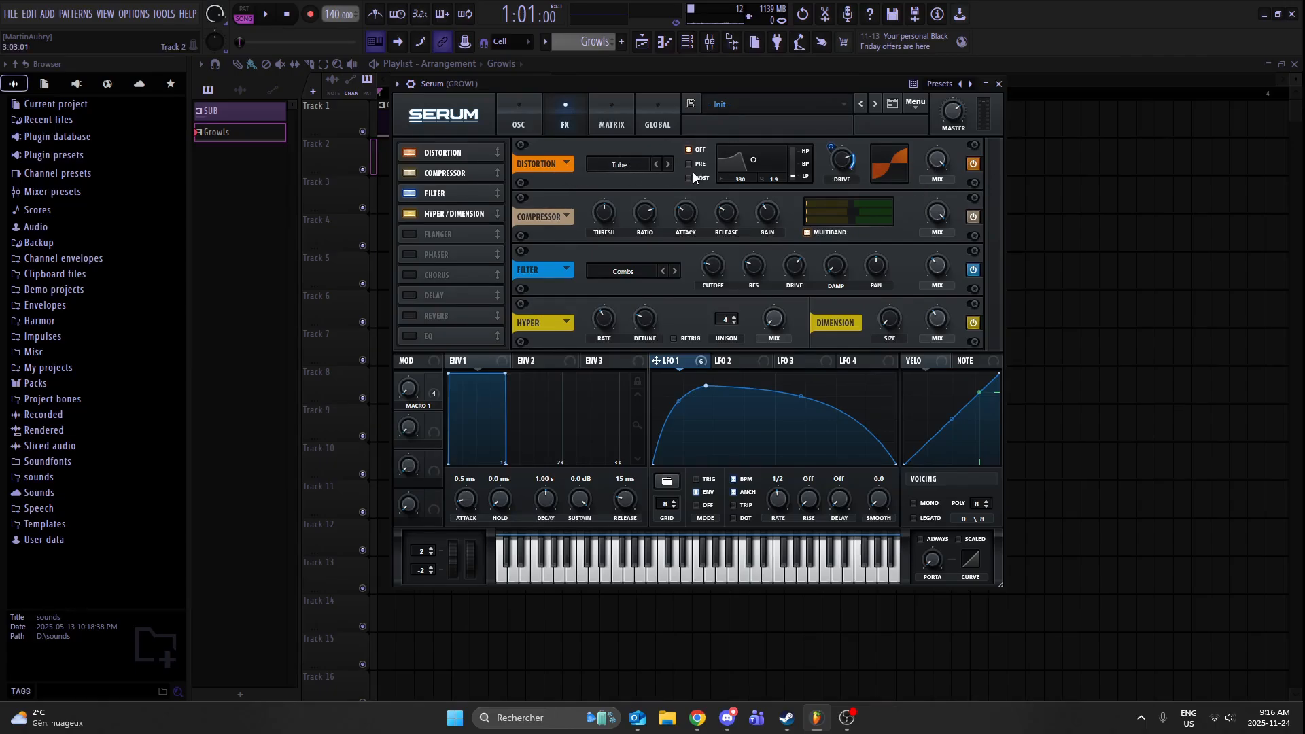
mouse_move(700, 88)
left_mouse_down()
mouse_move(623, 94)
mouse_move(717, 88)
mouse_move(686, 85)
left_mouse_up()
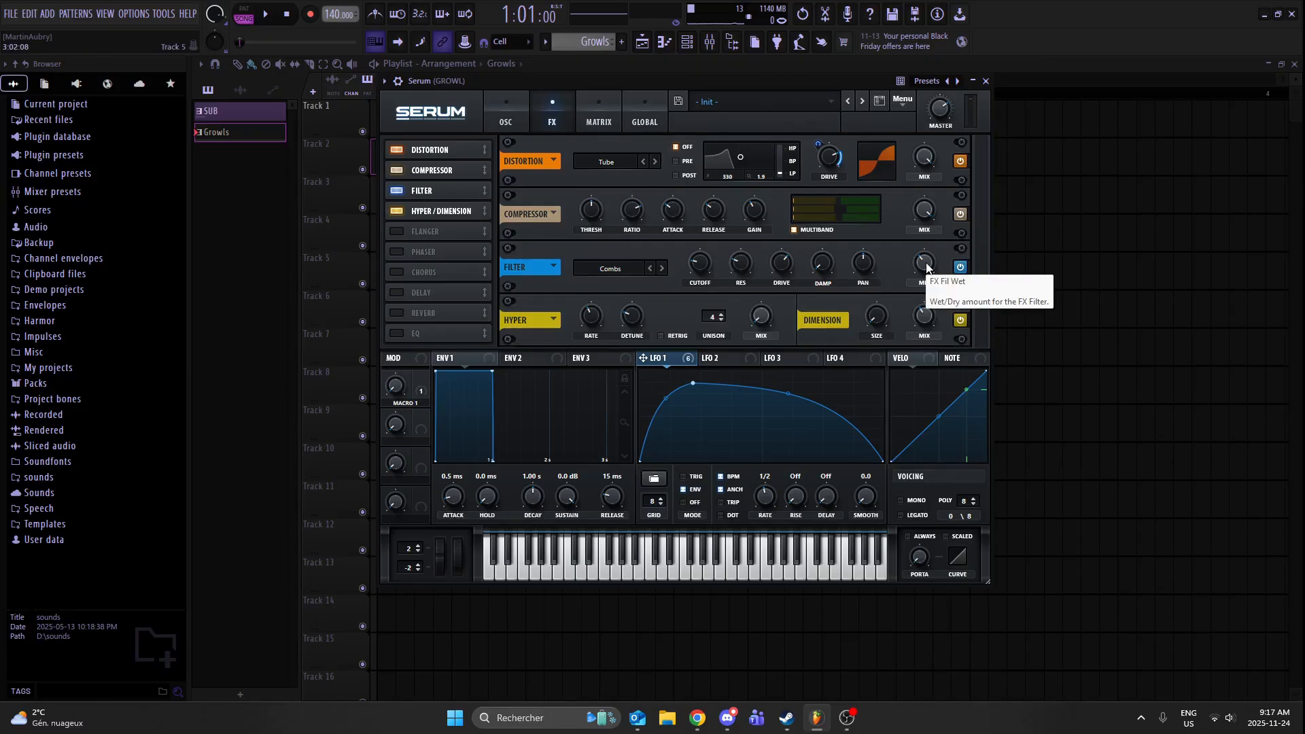
- Raise the mix of the Combs filter in the effects chain and check its cutoff, resonance and drive
mouse_move(927, 264)
left_mouse_down()
mouse_move(919, 334)
mouse_move(948, 238)
mouse_move(944, 258)
left_mouse_up()
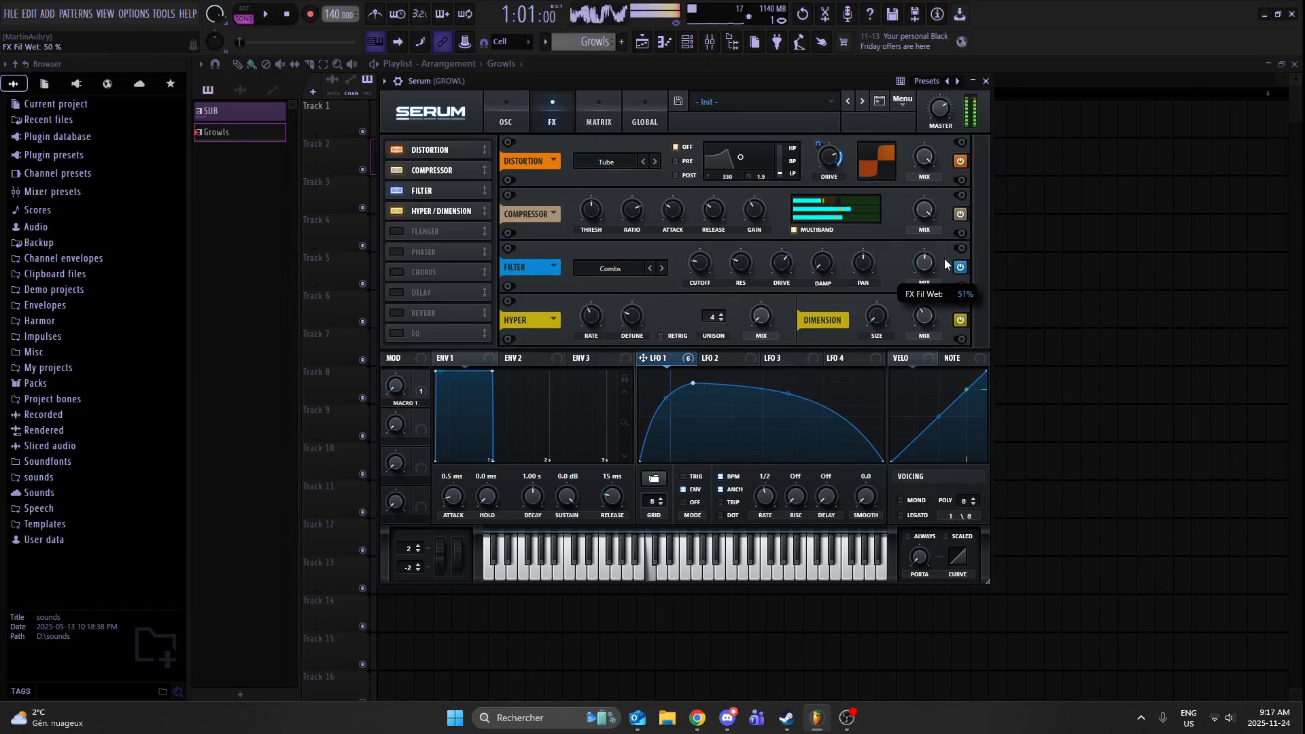
left_click(703, 267)
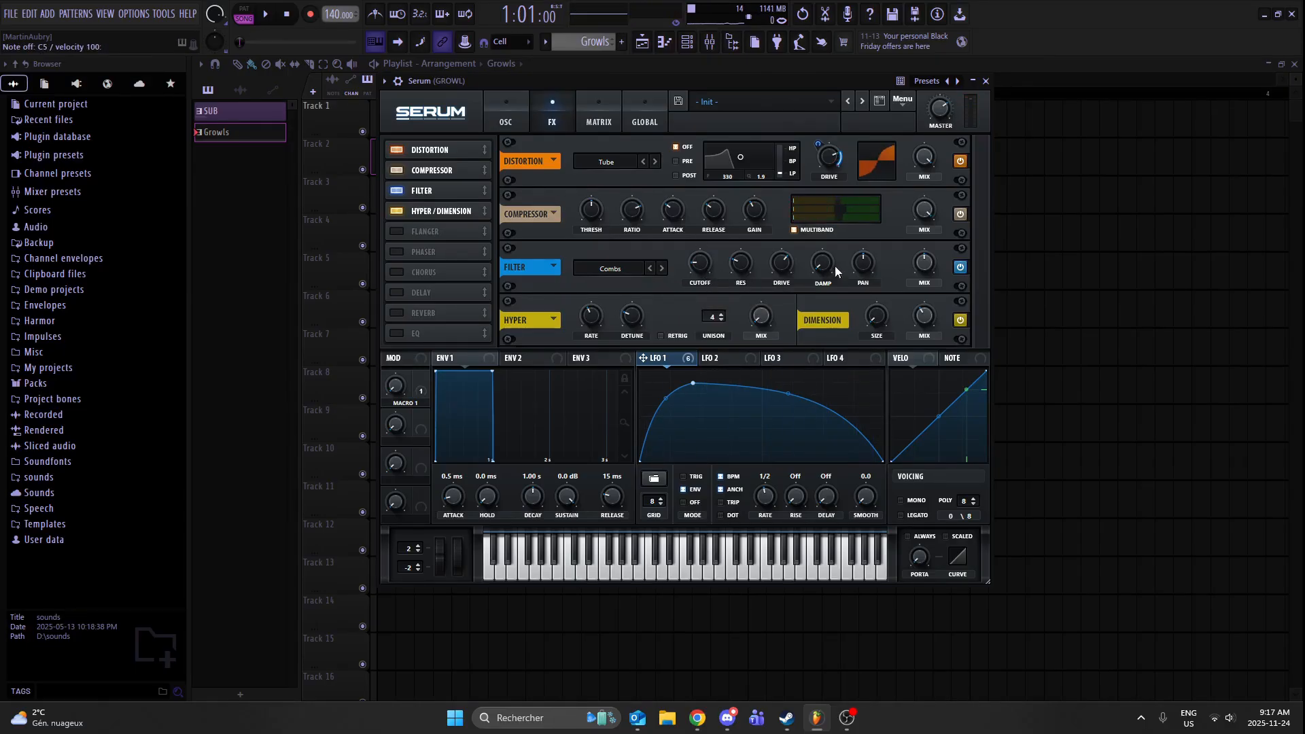
left_click(785, 266)
left_click(742, 273)
left_click(696, 259)
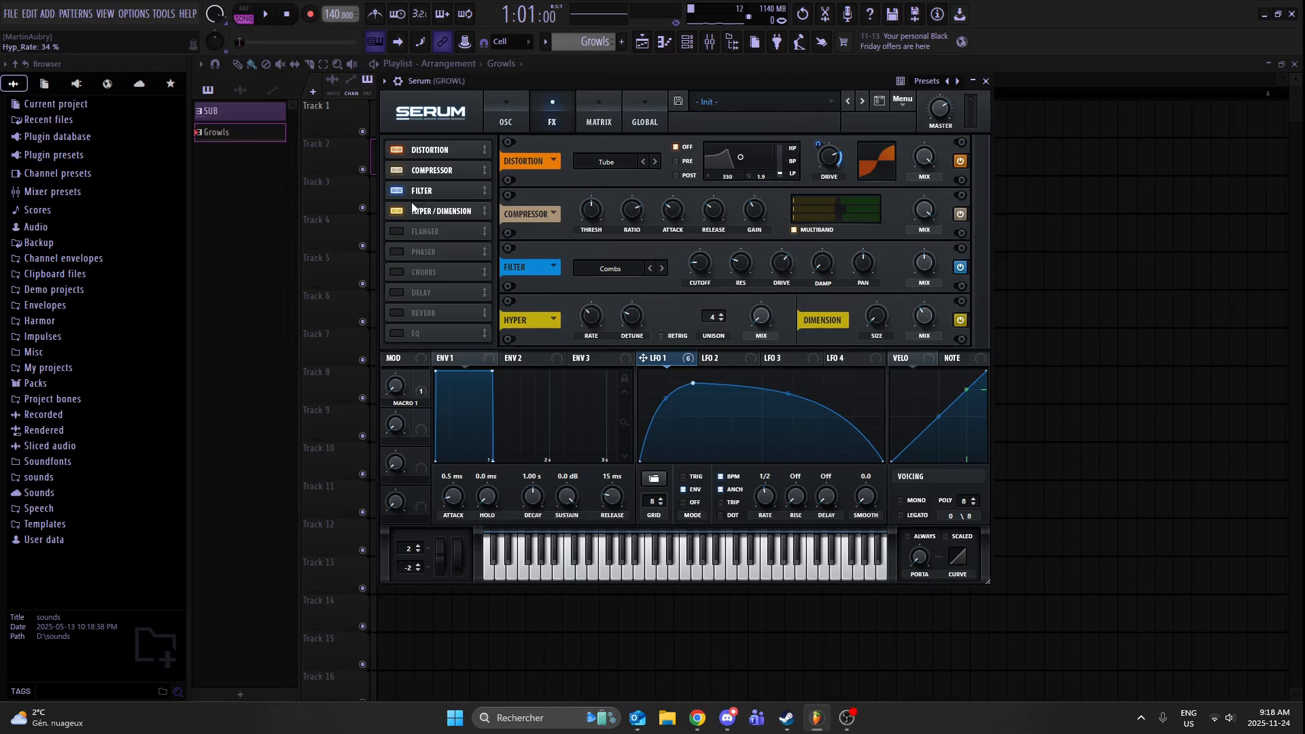
mouse_move(438, 209)
left_mouse_down()
mouse_move(441, 235)
mouse_move(440, 210)
left_mouse_up()
- Compare the growl with the Hyper/Dimension effect bypassed and re-enabled by playing notes in each state
left_click(963, 321)
key("z")
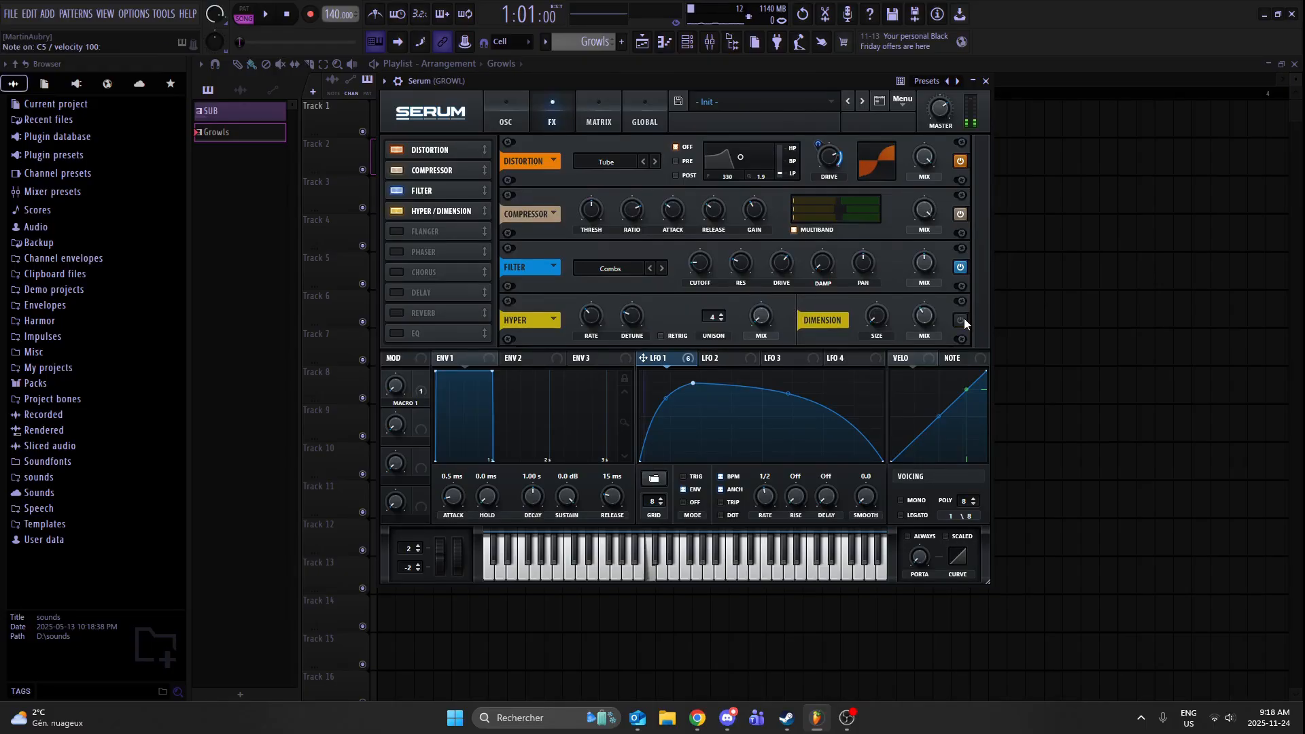
left_click(964, 322)
key("z")
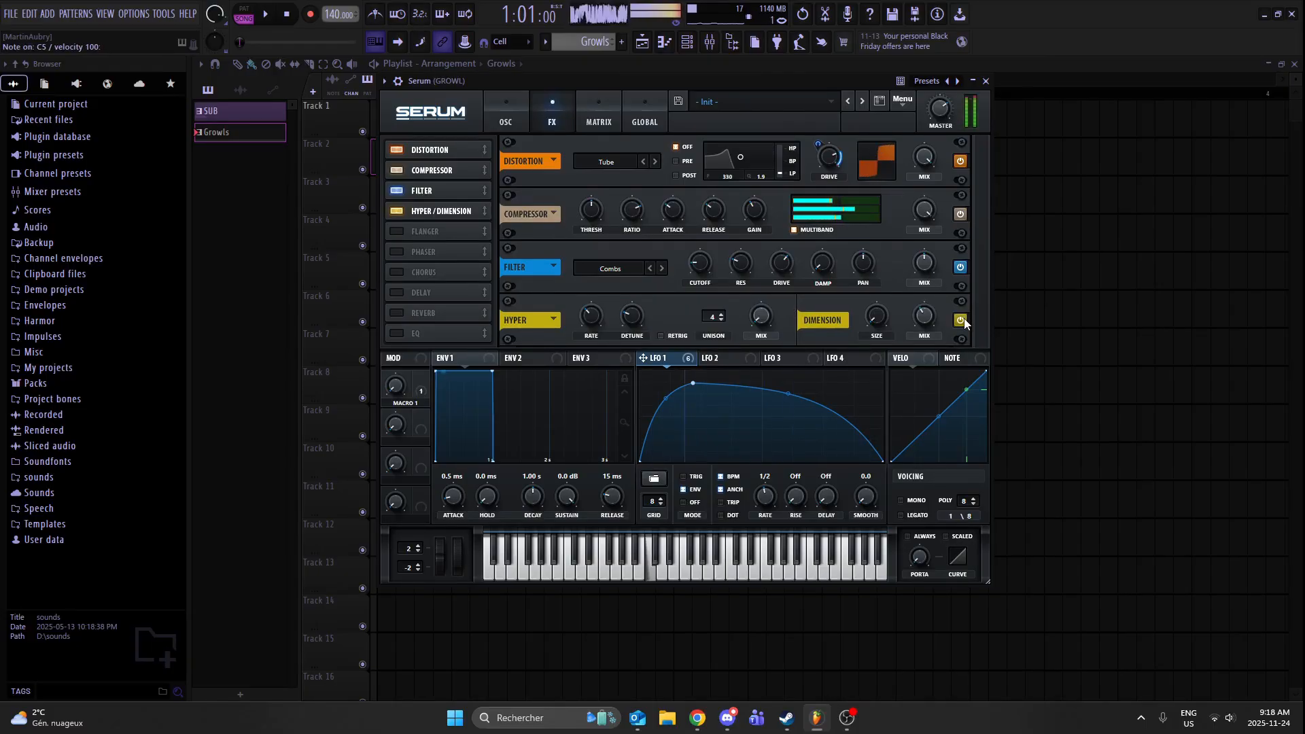
- Return Serum to its oscillator page, close the instrument window, and open the mixer
left_click(511, 115)
left_click(985, 81)
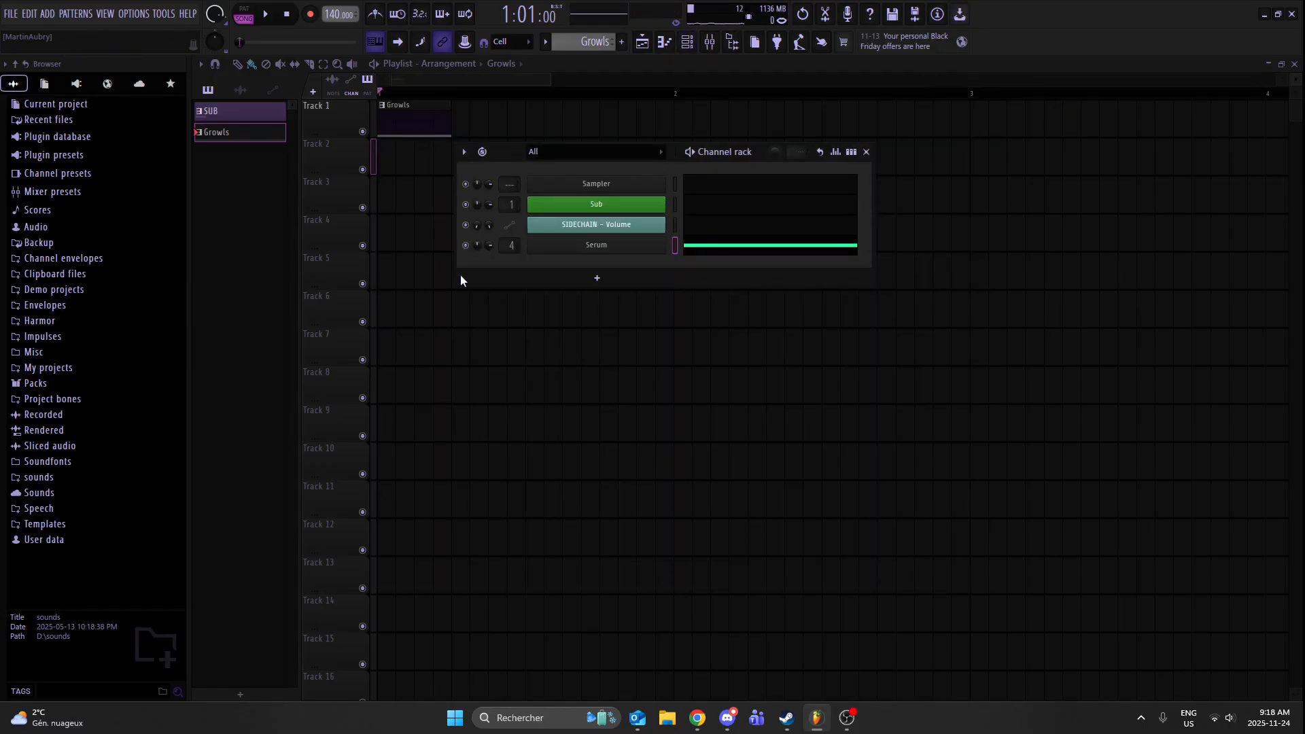
key("F9")
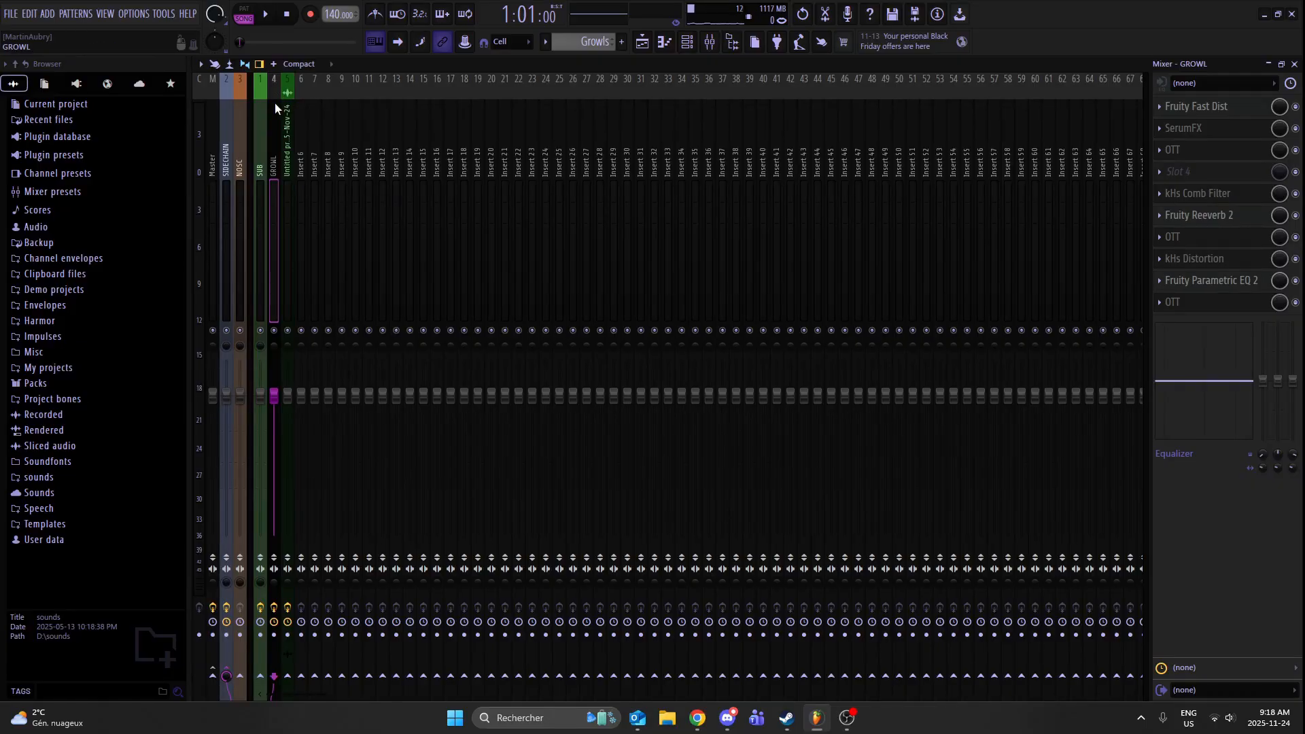
- Examine the Fruity Fast Dist settings and the SerumFX Combs filter settings on the GROWL mixer track
left_click(1236, 107)
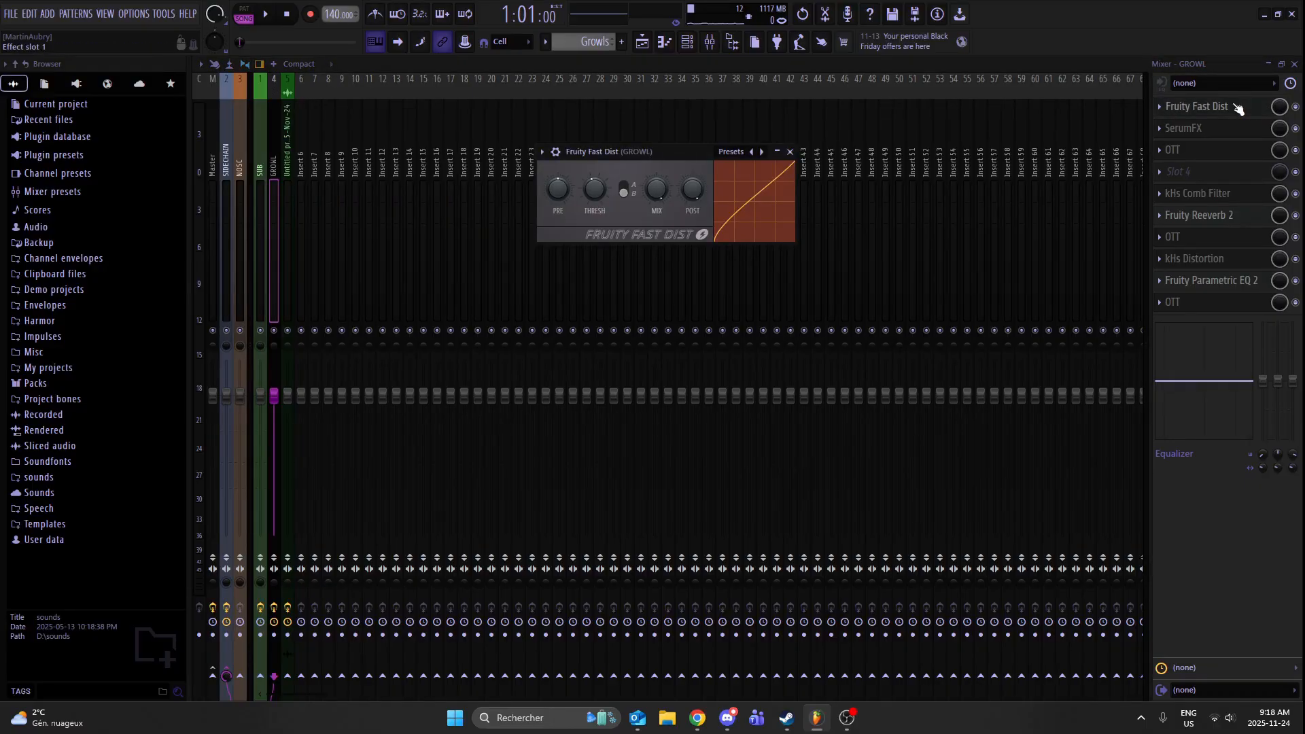
left_click(1236, 106)
left_click(1225, 129)
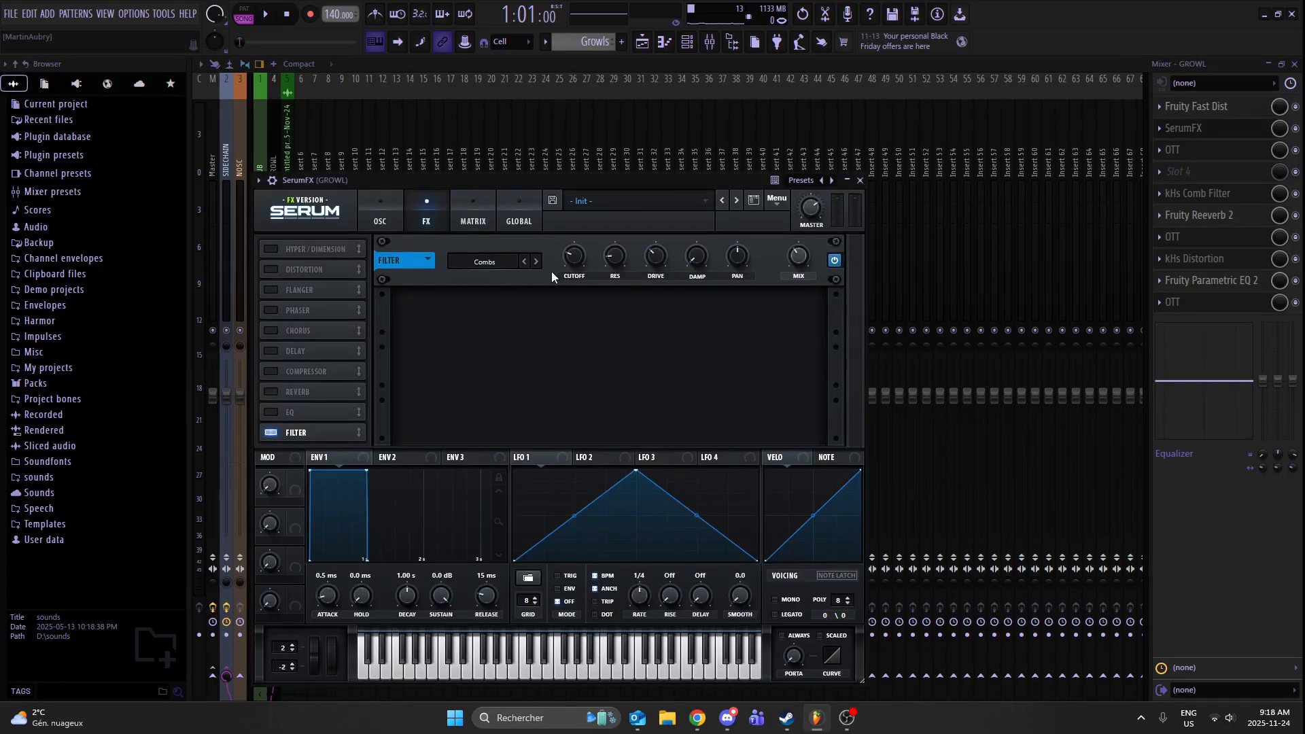
mouse_move(574, 260)
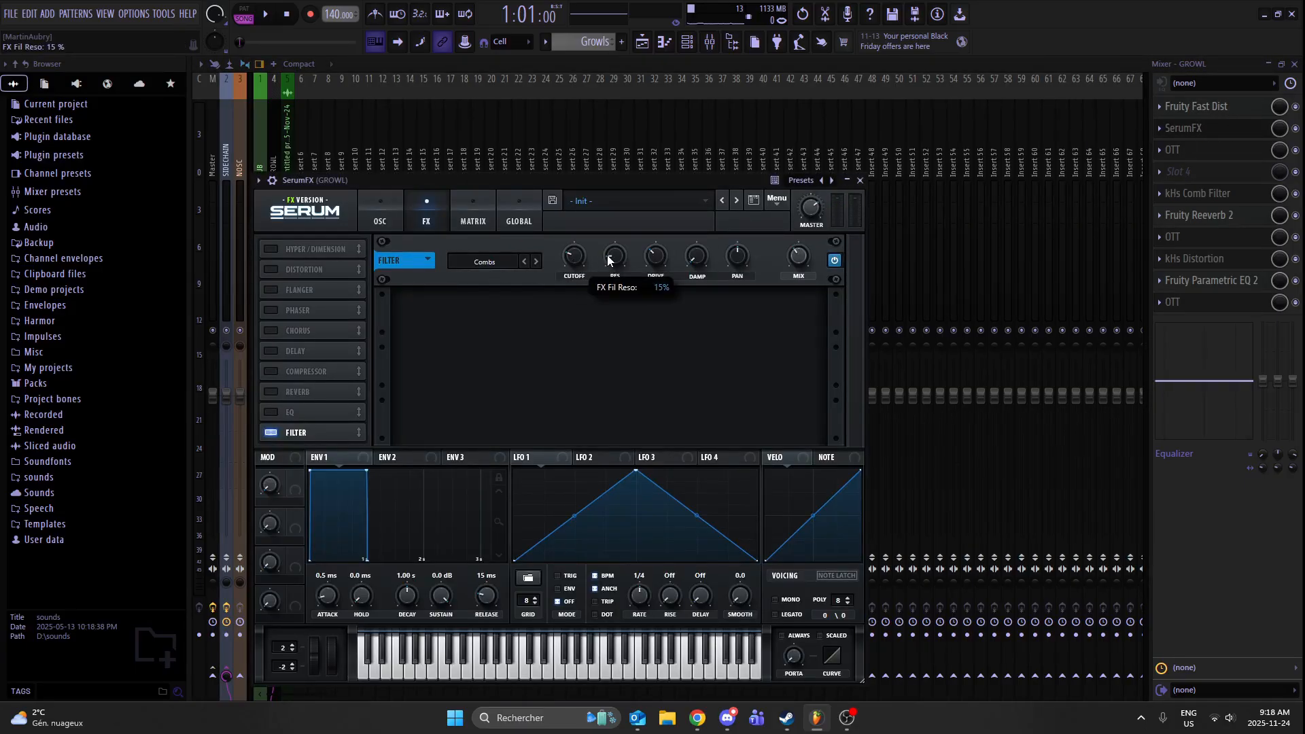
mouse_move(793, 269)
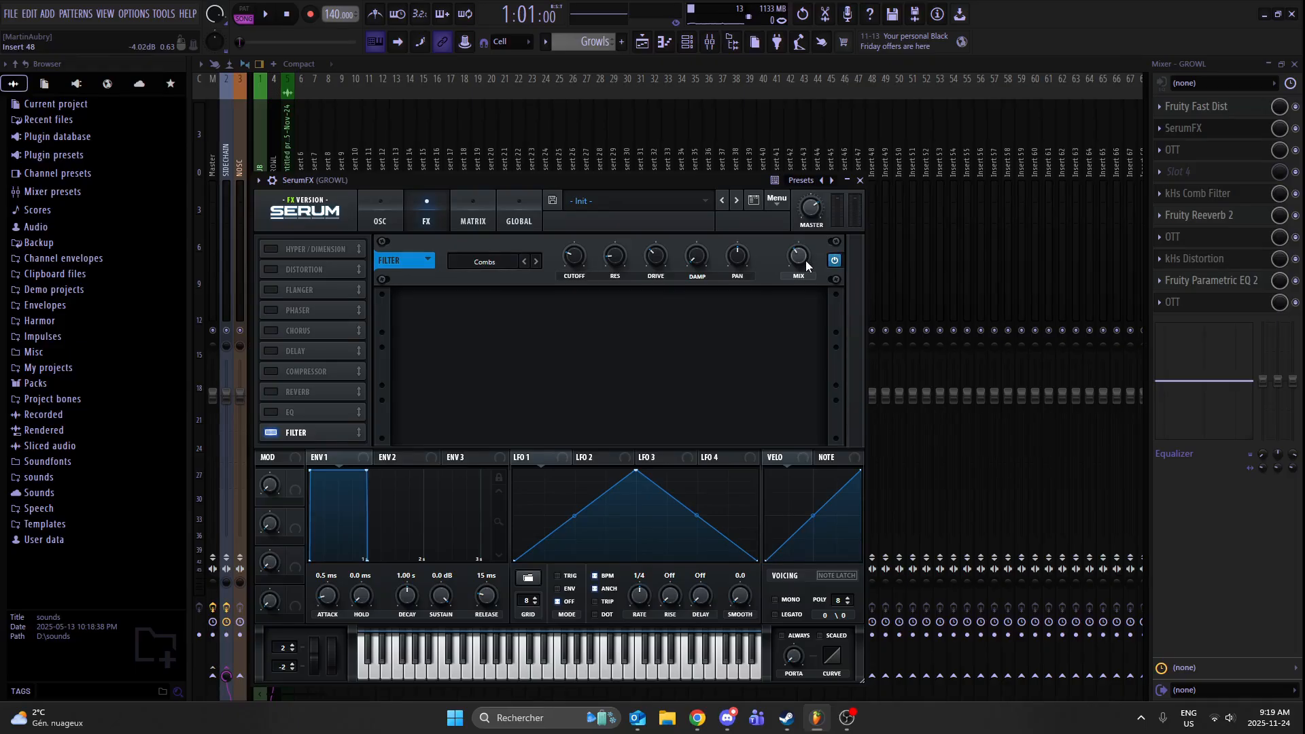
left_click(860, 181)
left_click(1186, 128)
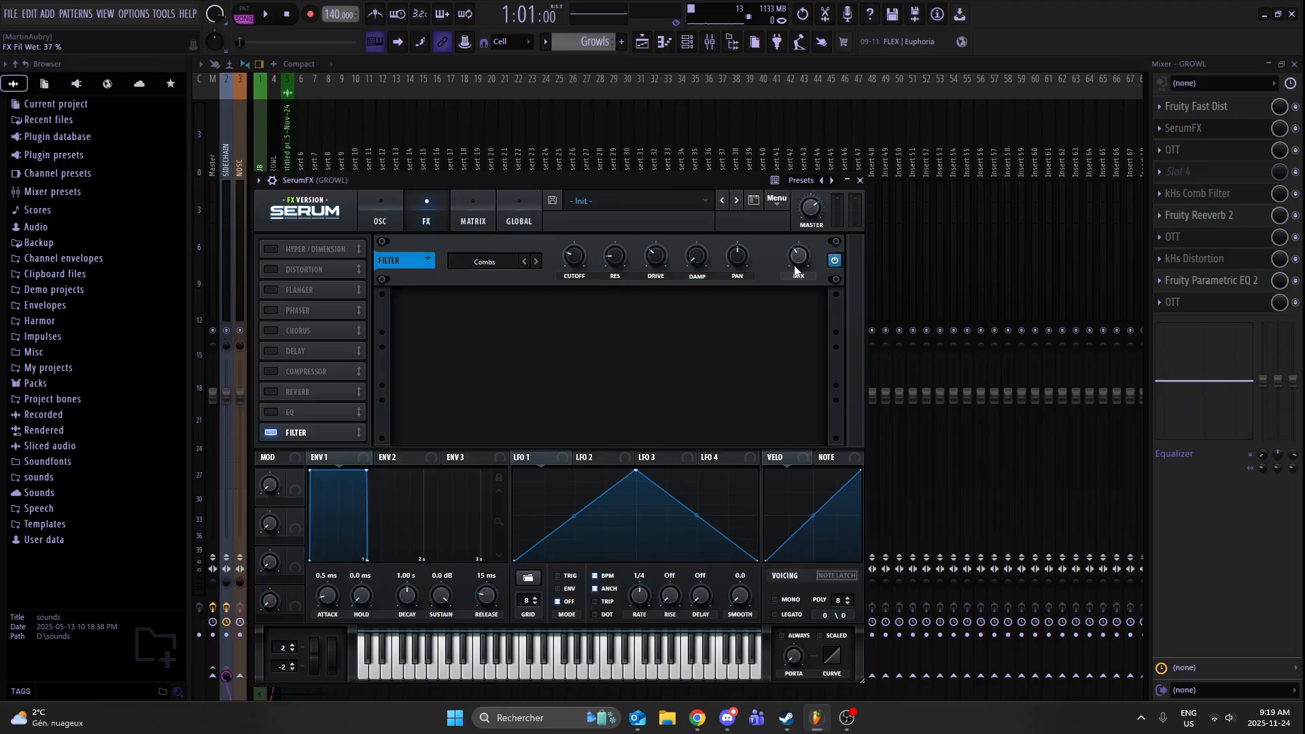
left_click(859, 180)
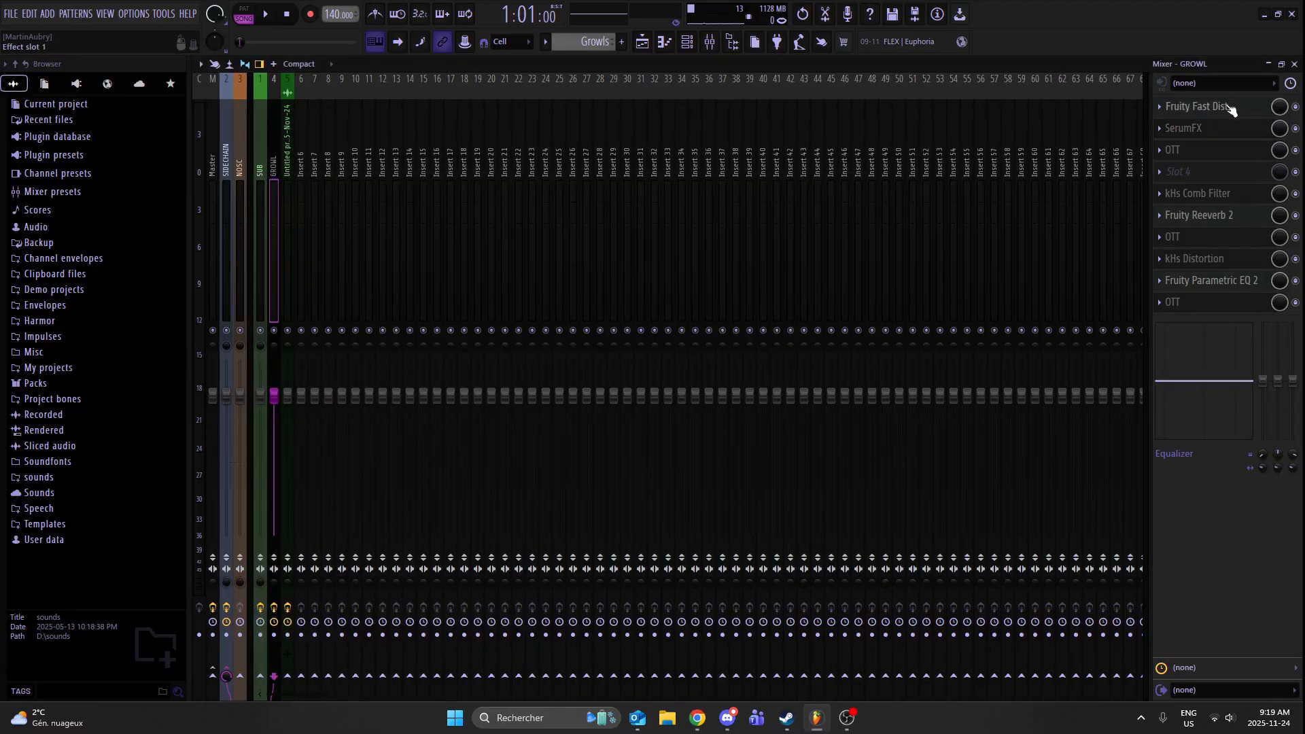
- Examine the first OTT settings and the kHs Comb Filter settings on the GROWL mixer track
left_click(1213, 151)
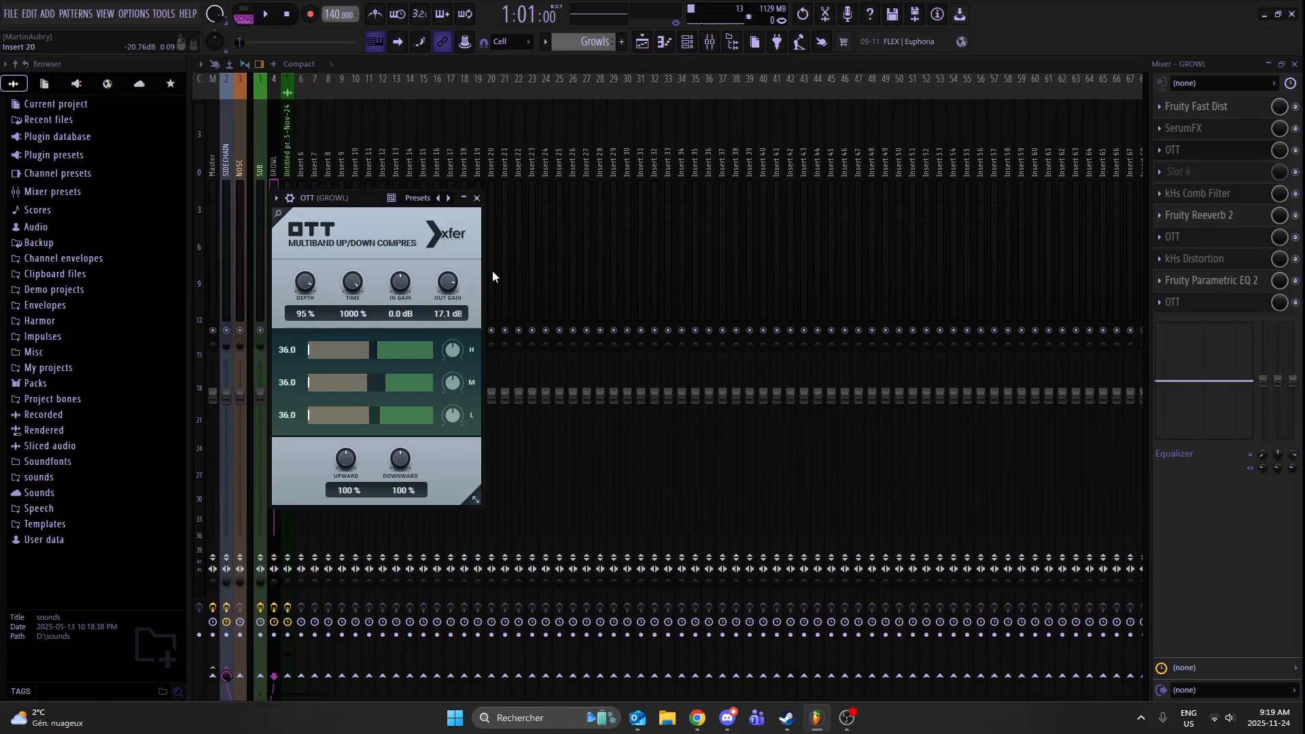
left_click(477, 198)
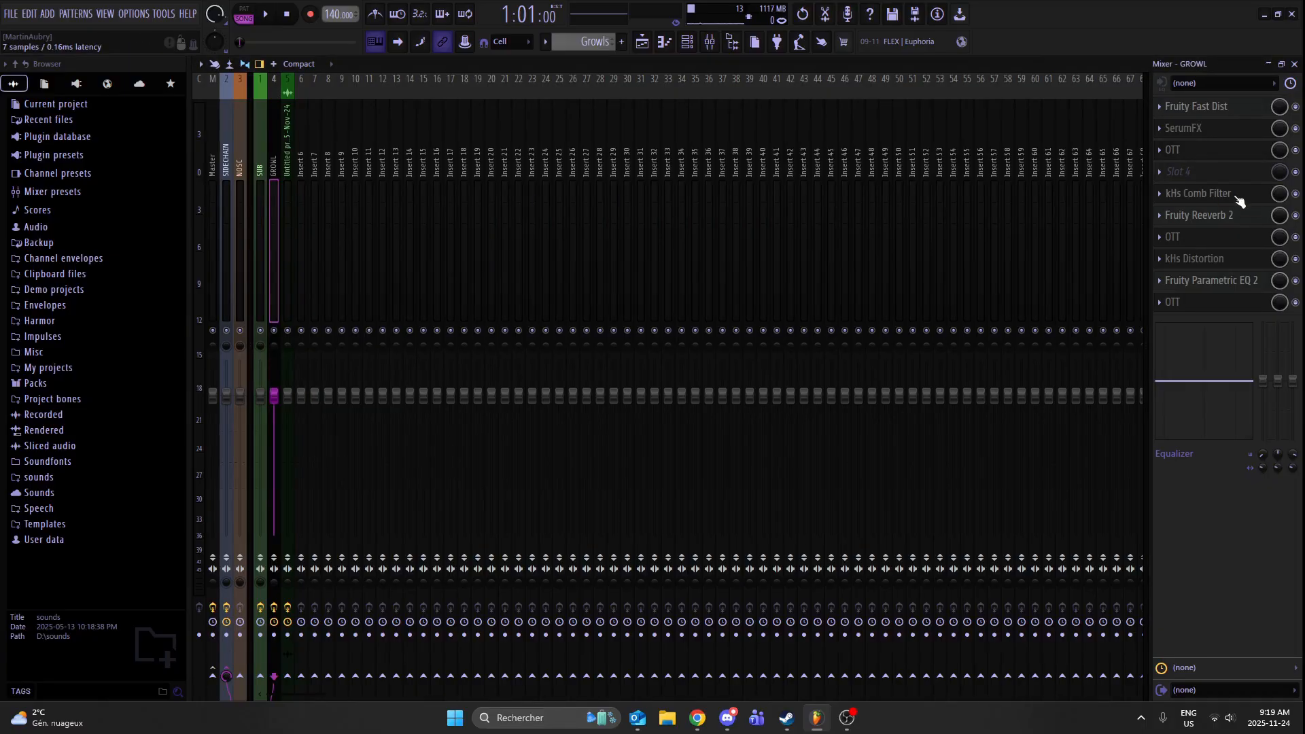
left_click(1236, 198)
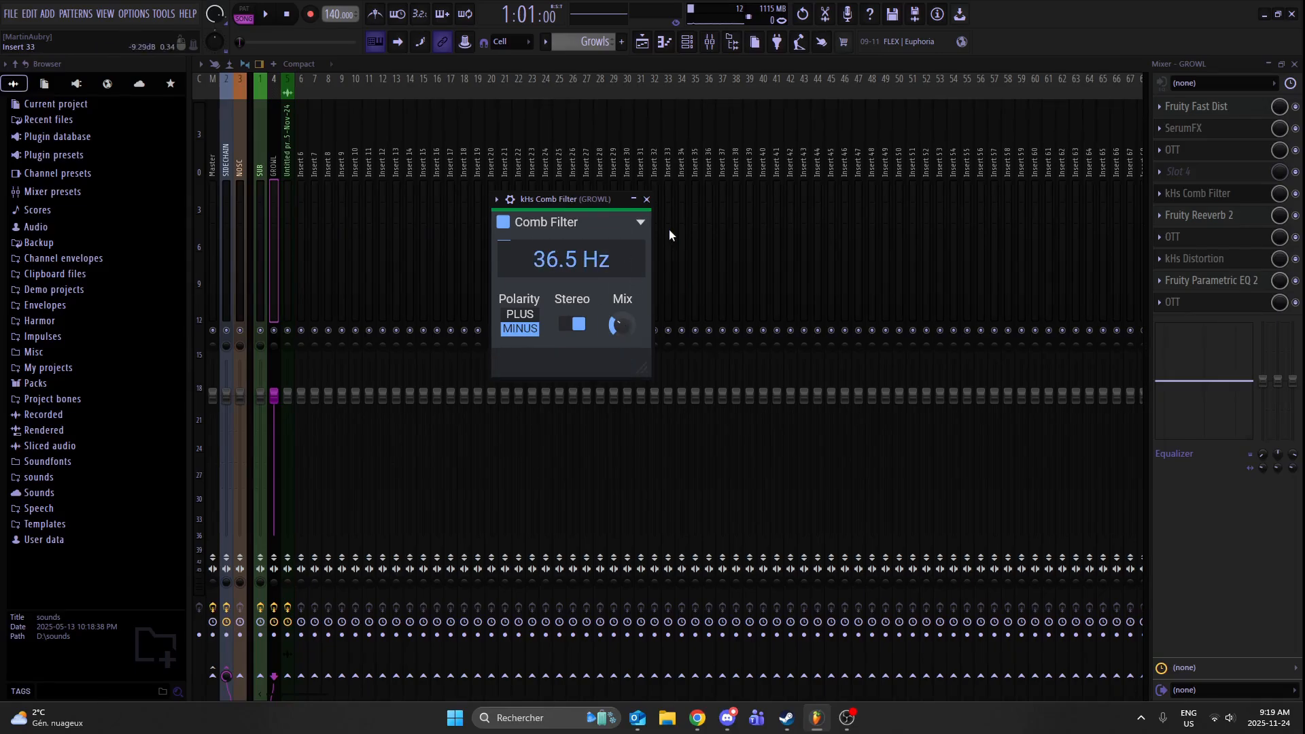
left_click(646, 199)
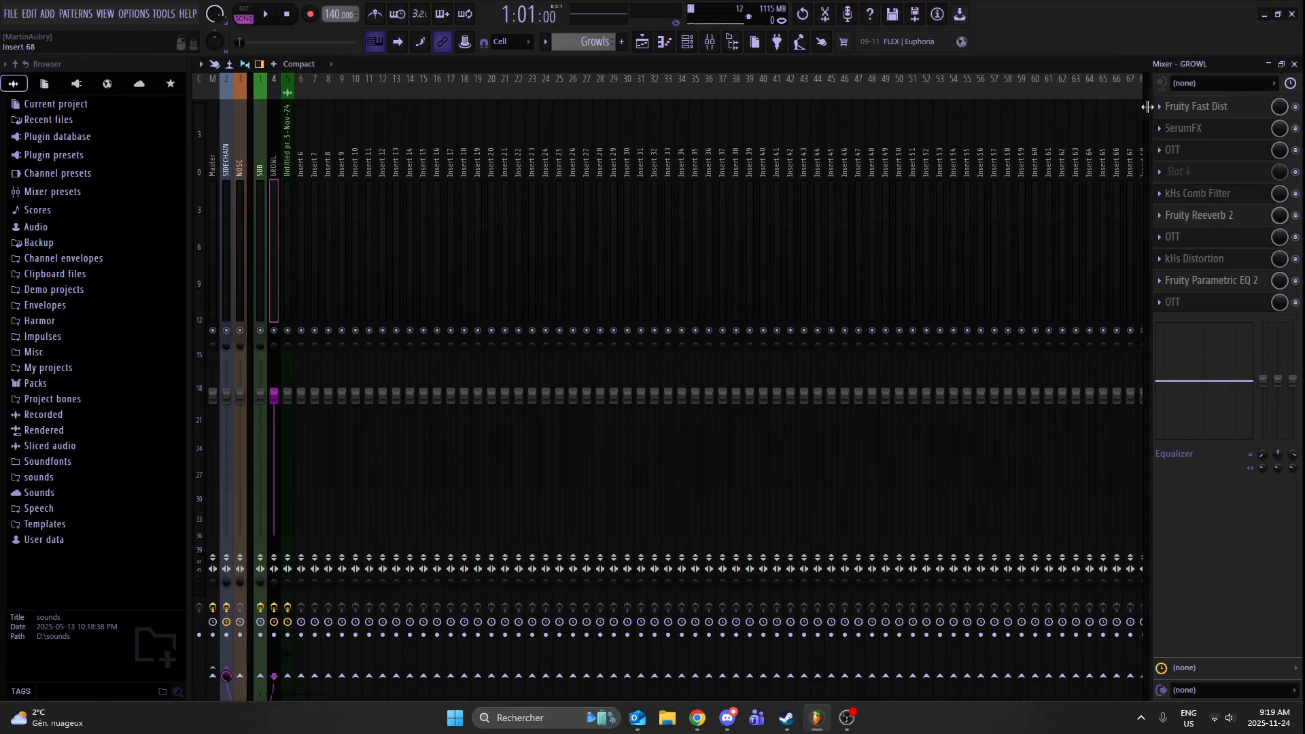
- Compare the growl with the kHs Comb Filter enabled and bypassed by playing a note in each state
key("z")
left_click(1296, 194)
key("z")
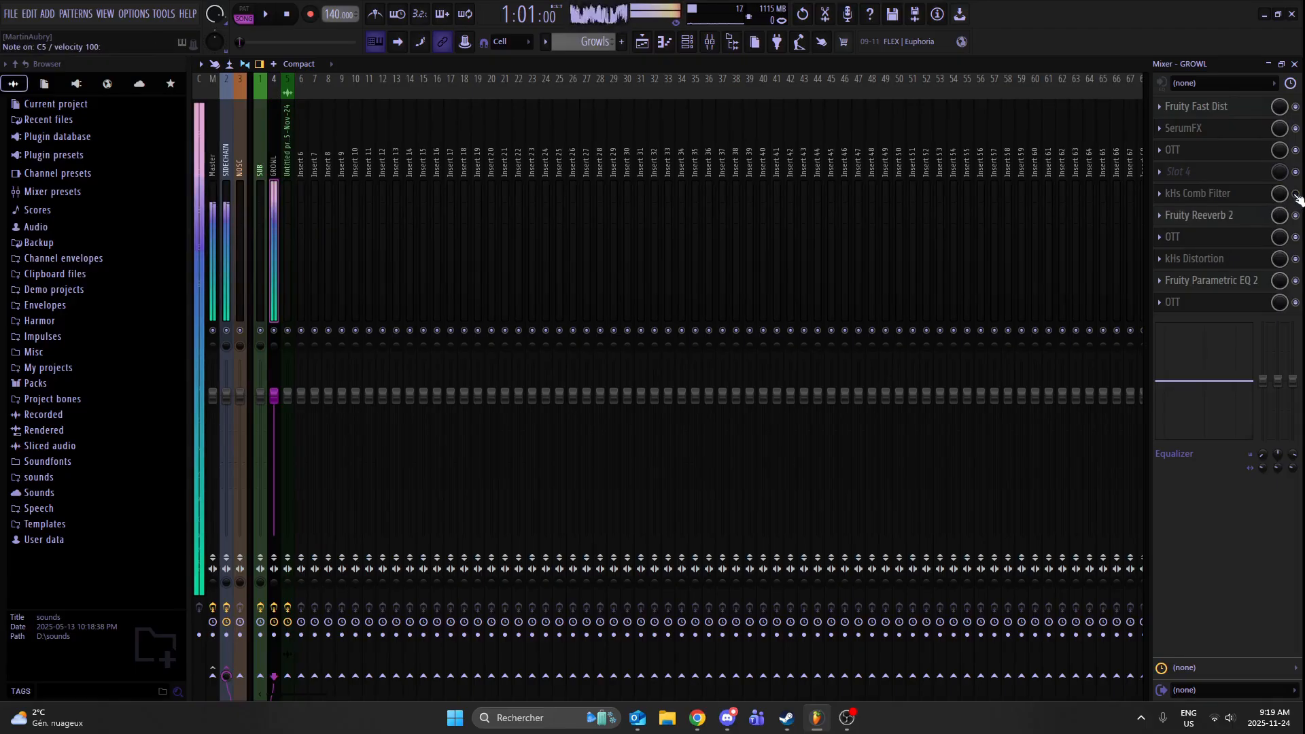
- Examine the Fruity Reeverb 2 settings on the GROWL track and view the plugin choices for empty slot 4 without adding any
left_click(1237, 223)
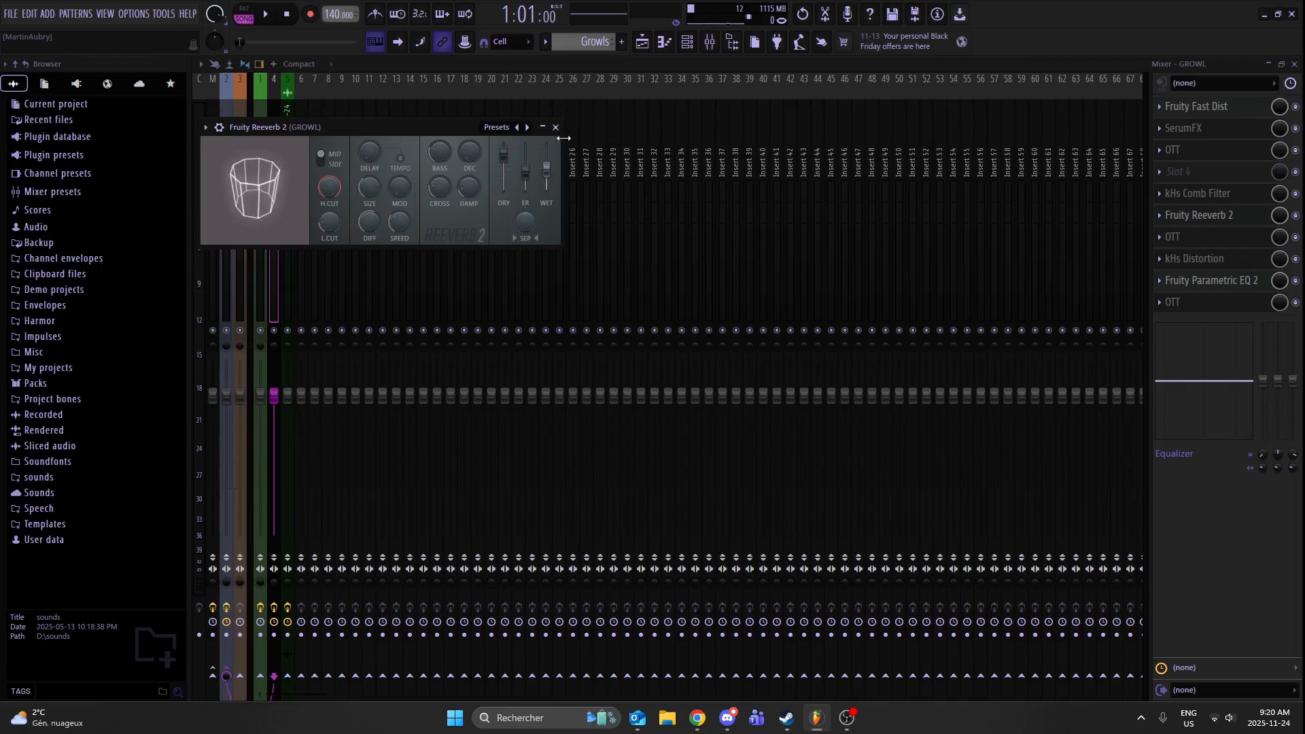
left_click(556, 128)
left_click(1226, 217)
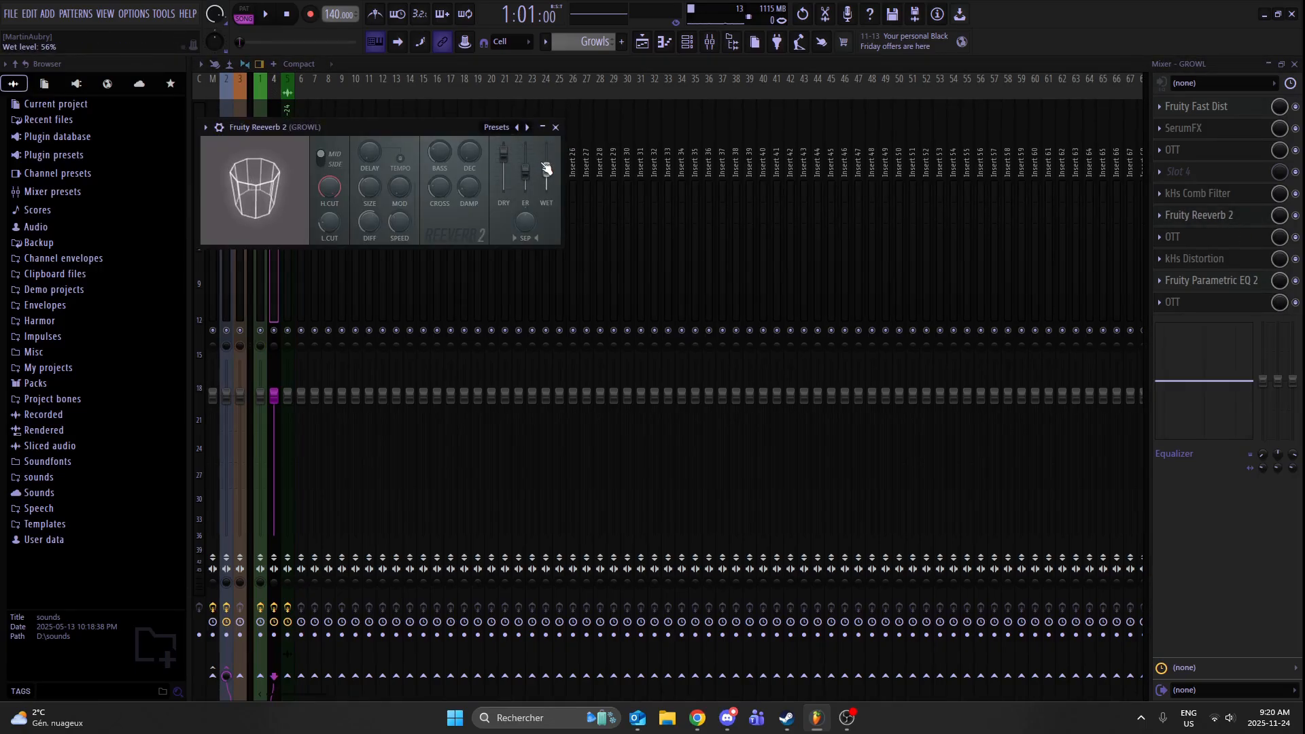
left_click(555, 128)
left_click(1200, 170)
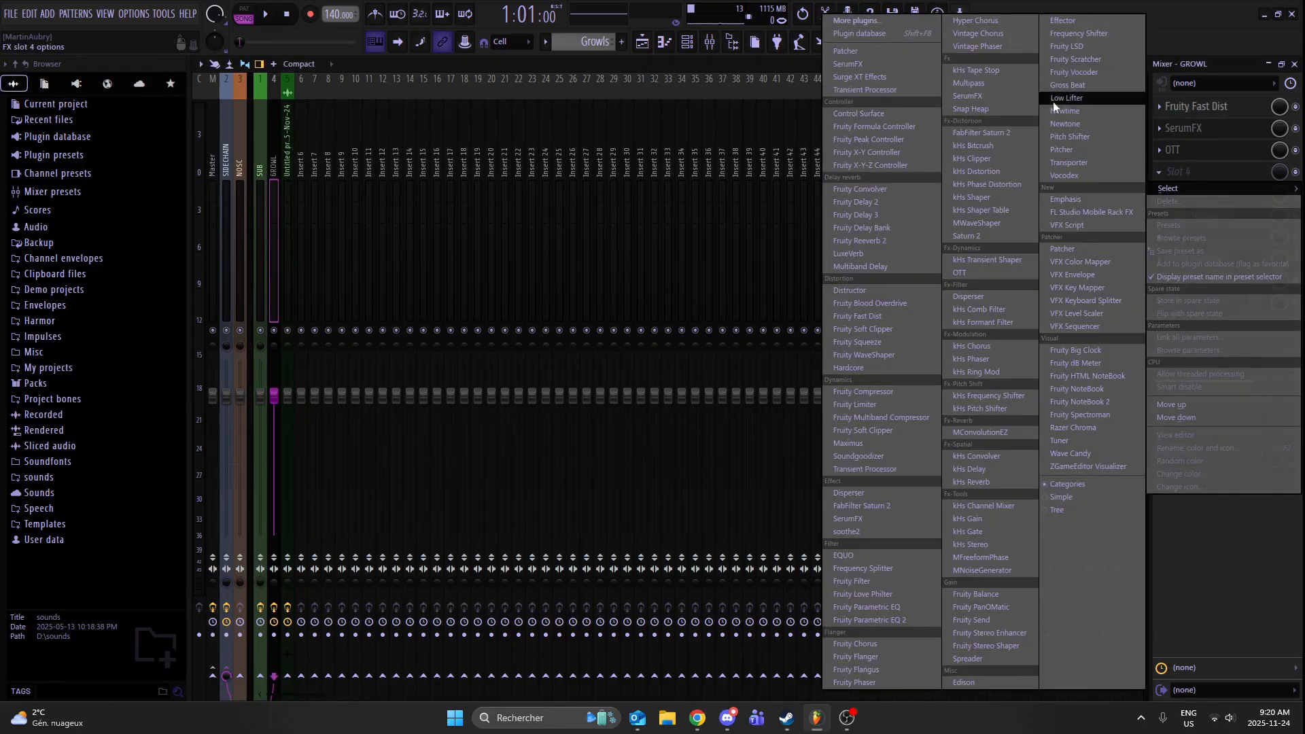
left_click(1225, 176)
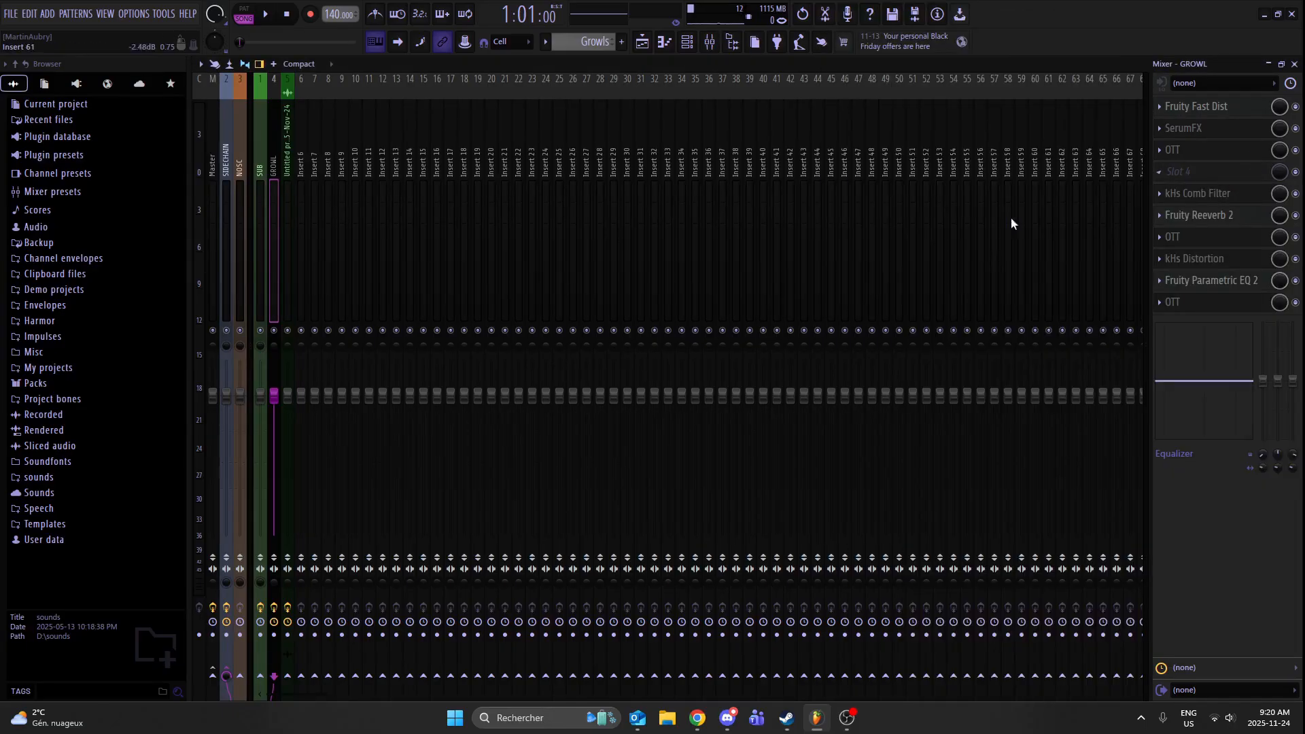
- Examine the settings of the OTT after the reverb and of the kHs Distortion on the GROWL track
left_click(1226, 239)
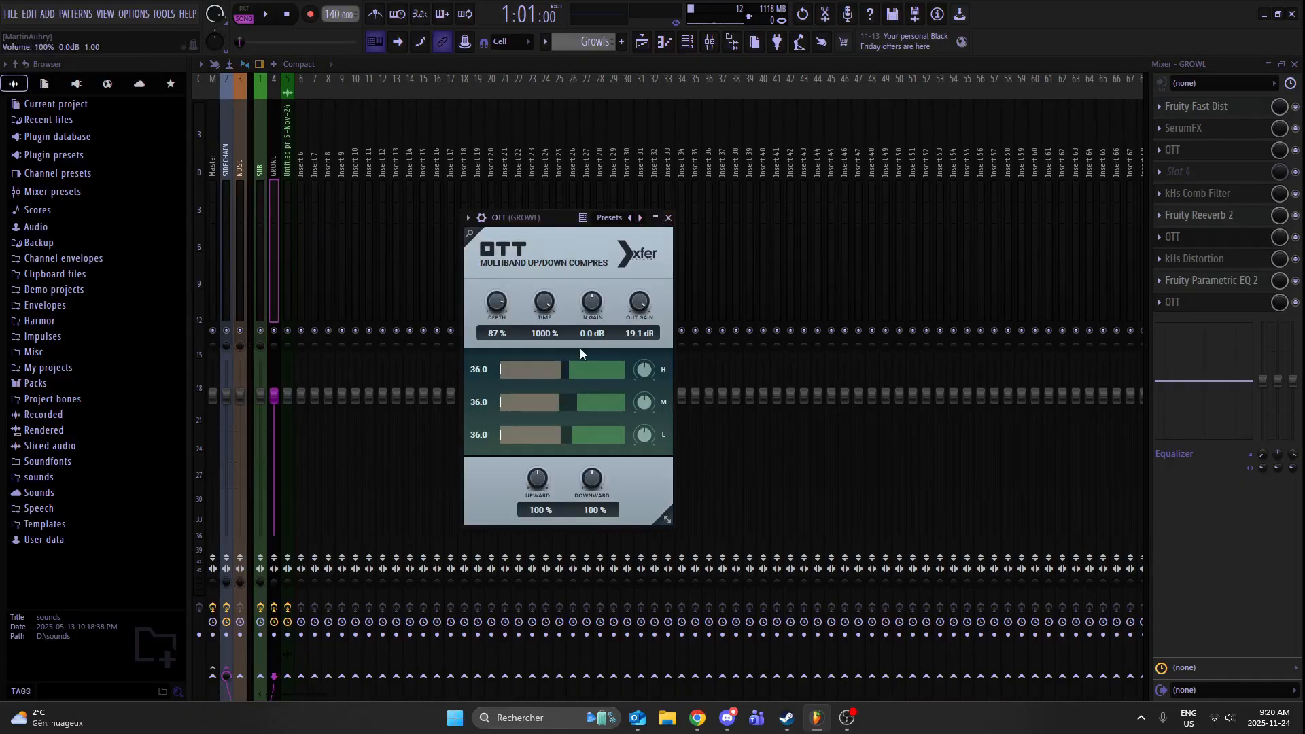
left_click(669, 218)
left_click(1197, 259)
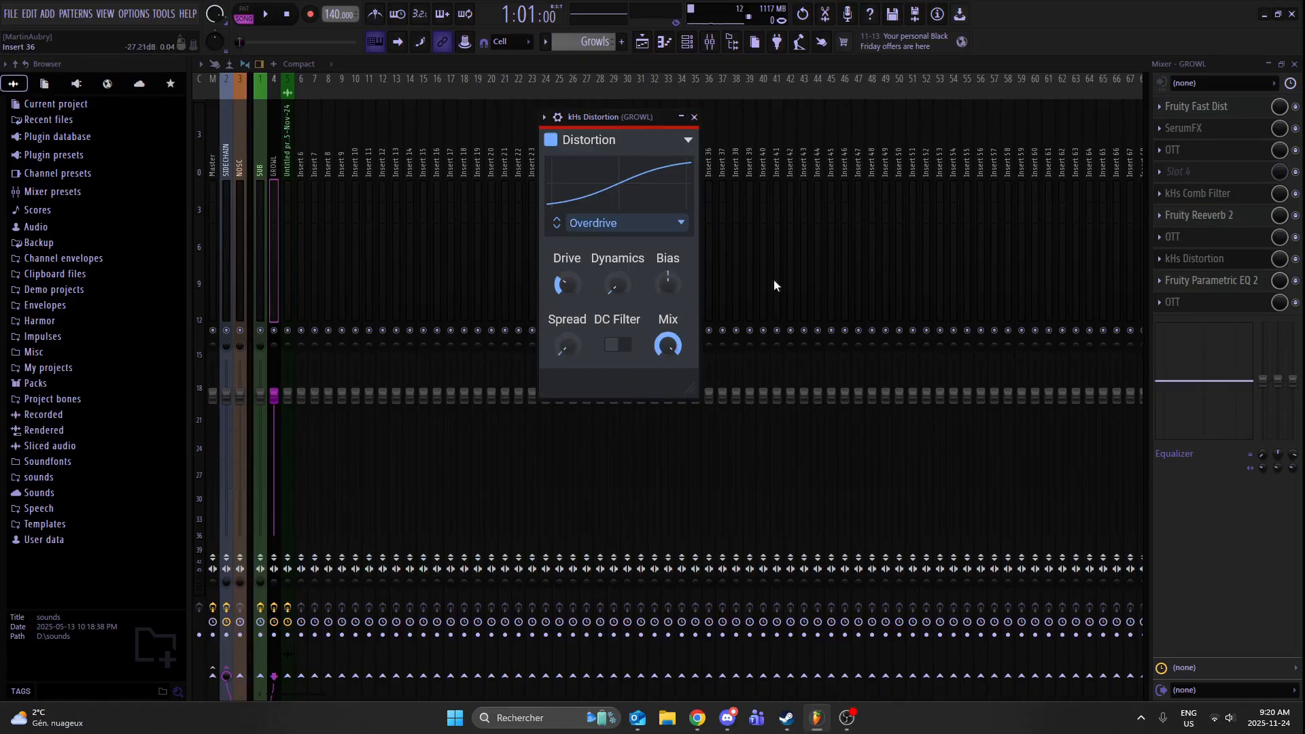
left_click(1195, 259)
left_click(1170, 265)
left_click_drag(623, 123, 649, 88)
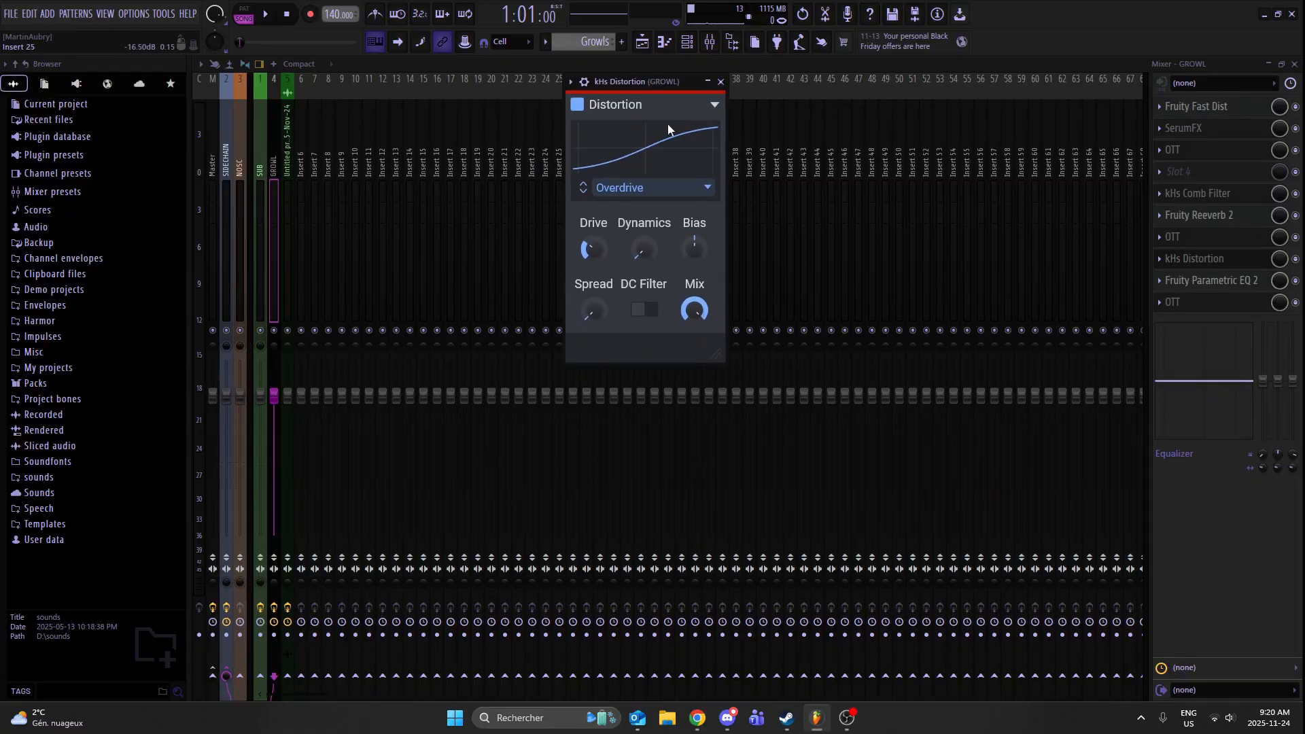
left_click(722, 82)
- Examine the Fruity Parametric EQ 2 curve and the final OTT settings on the GROWL track
left_click(1210, 280)
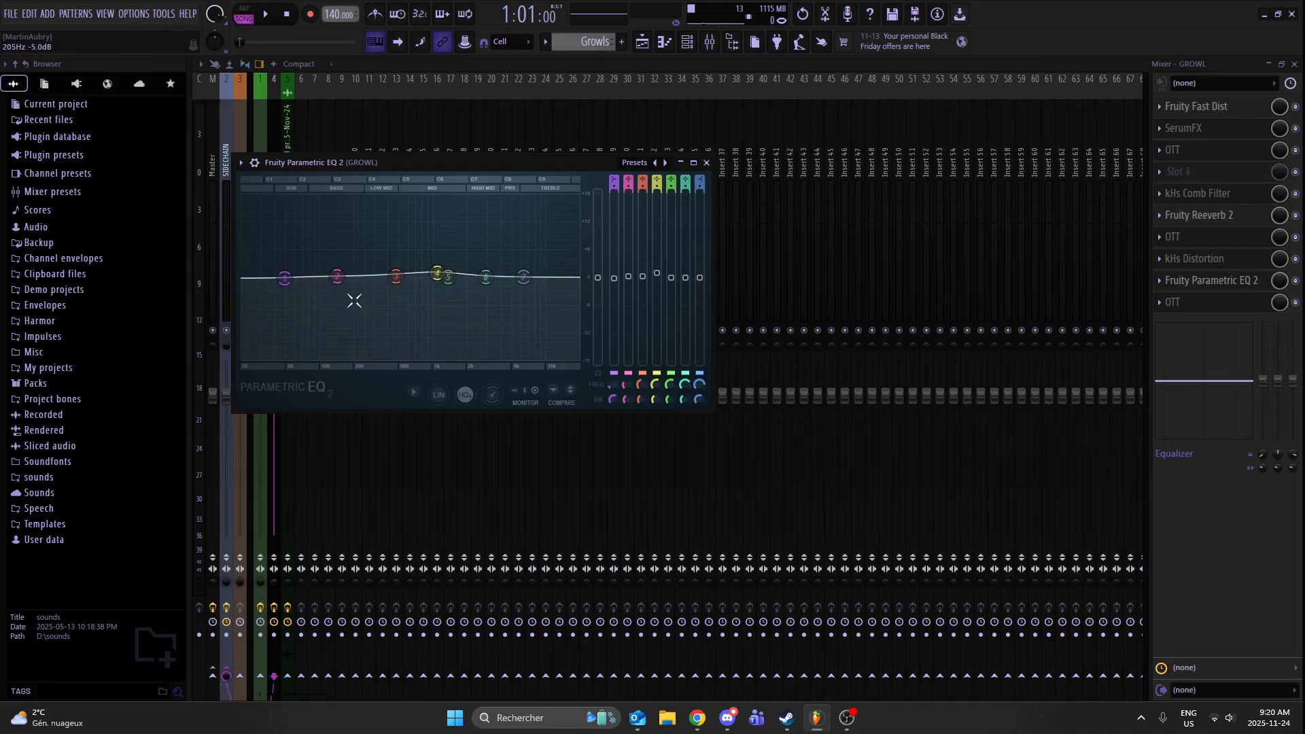
left_click(706, 162)
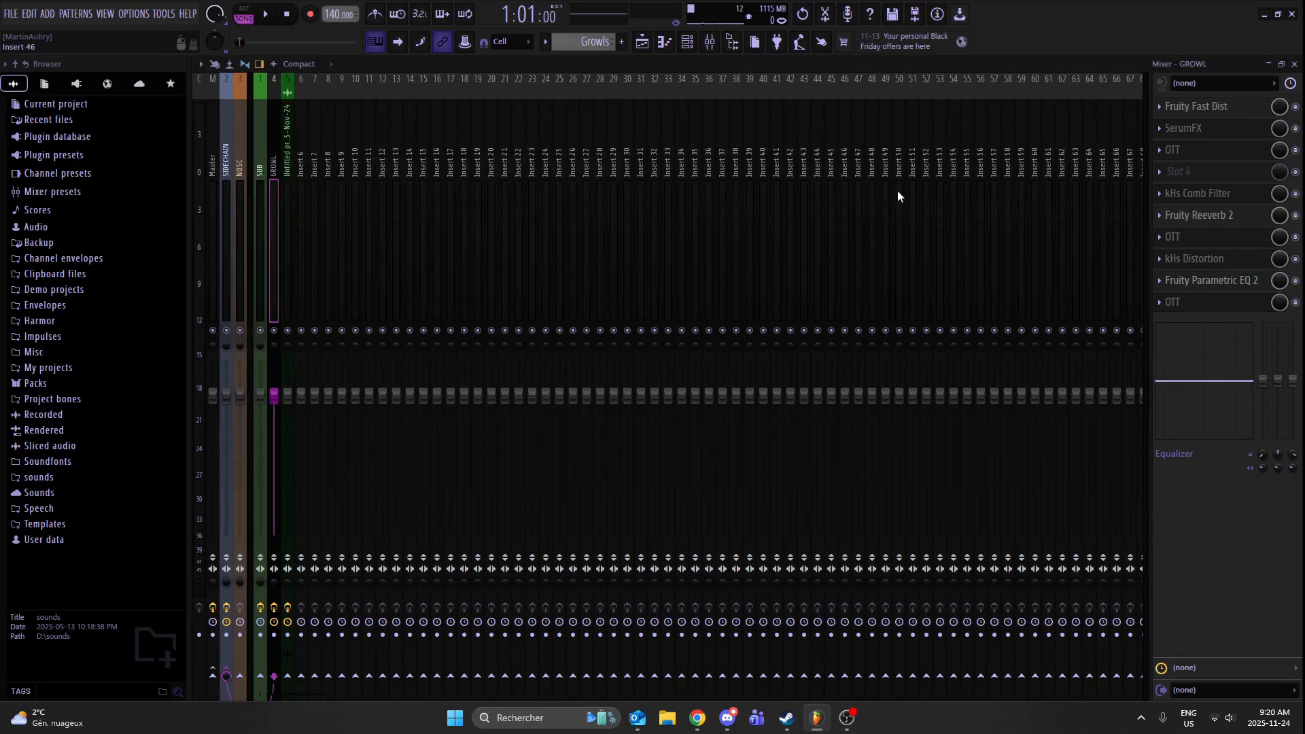
left_click(1206, 302)
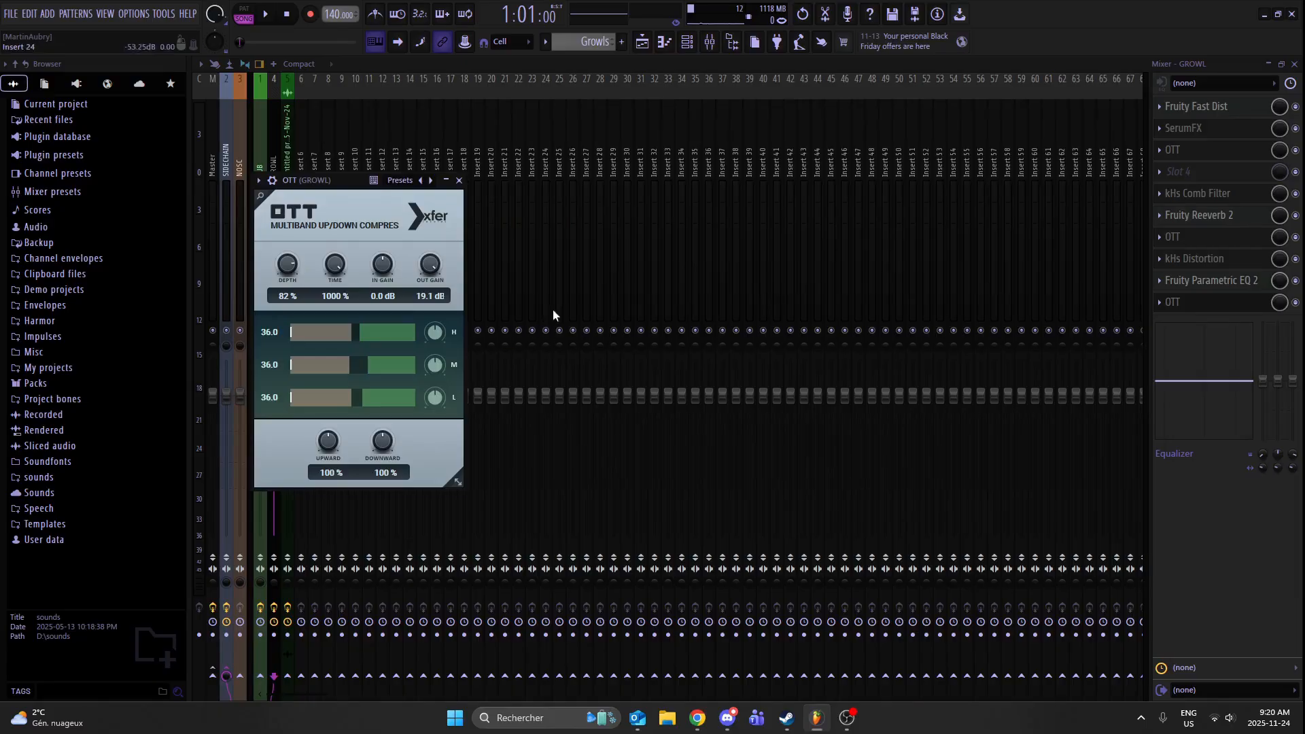
left_click(459, 181)
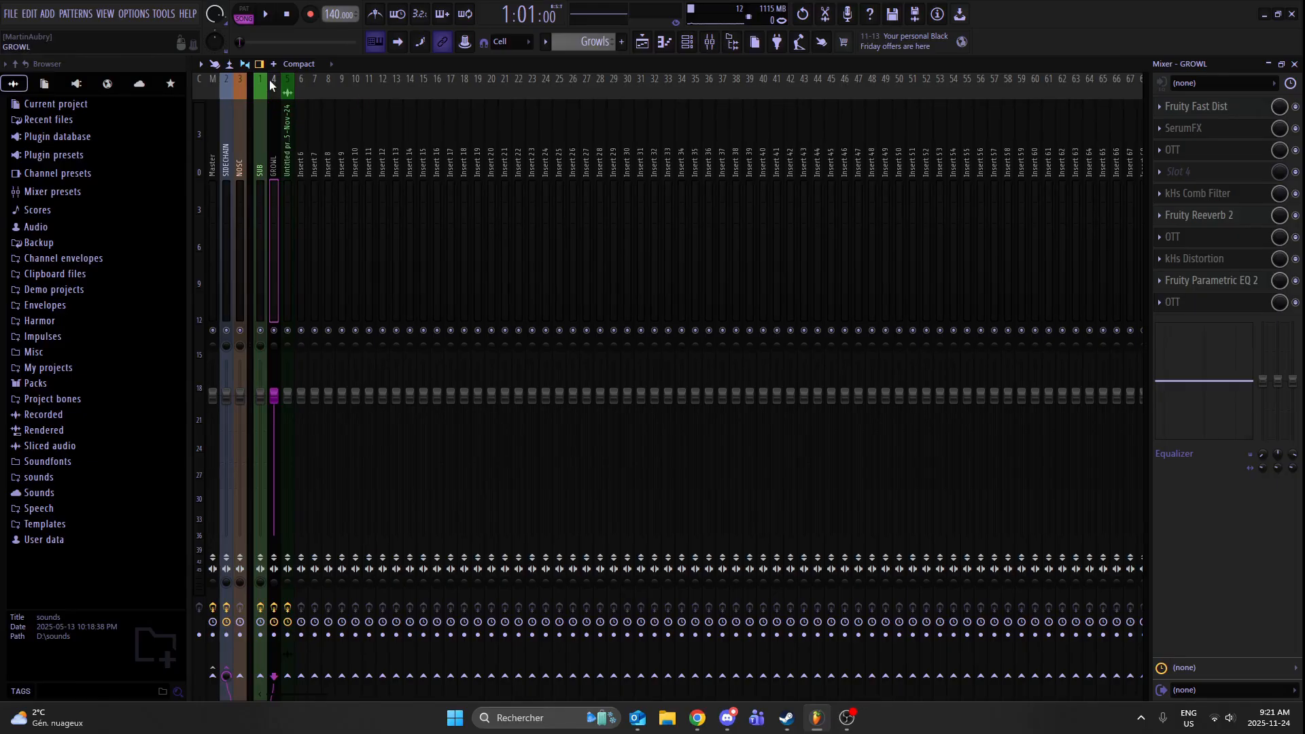
- Examine FabFilter Saturn 2 on the SIDECHAIN track, and play test notes while checking the SIDECHAIN and Master effect chains
left_click(227, 113)
left_click(1202, 106)
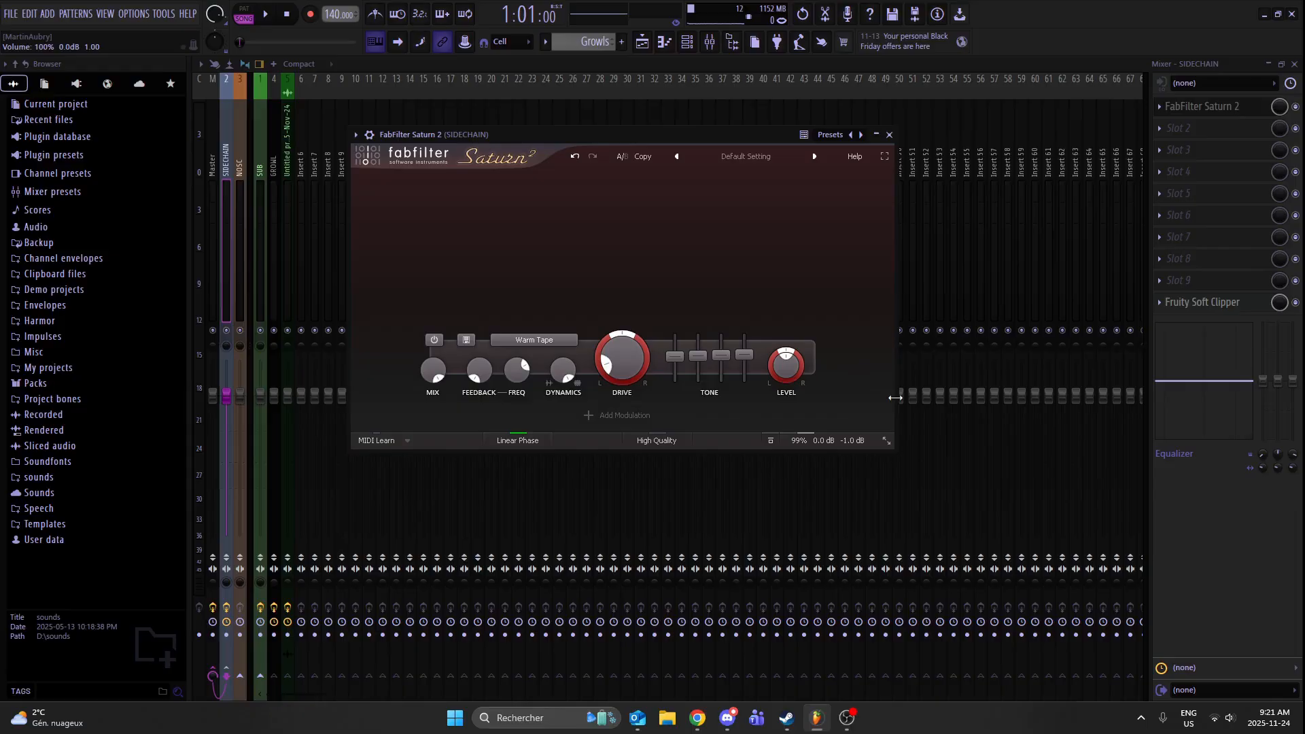
left_click(890, 135)
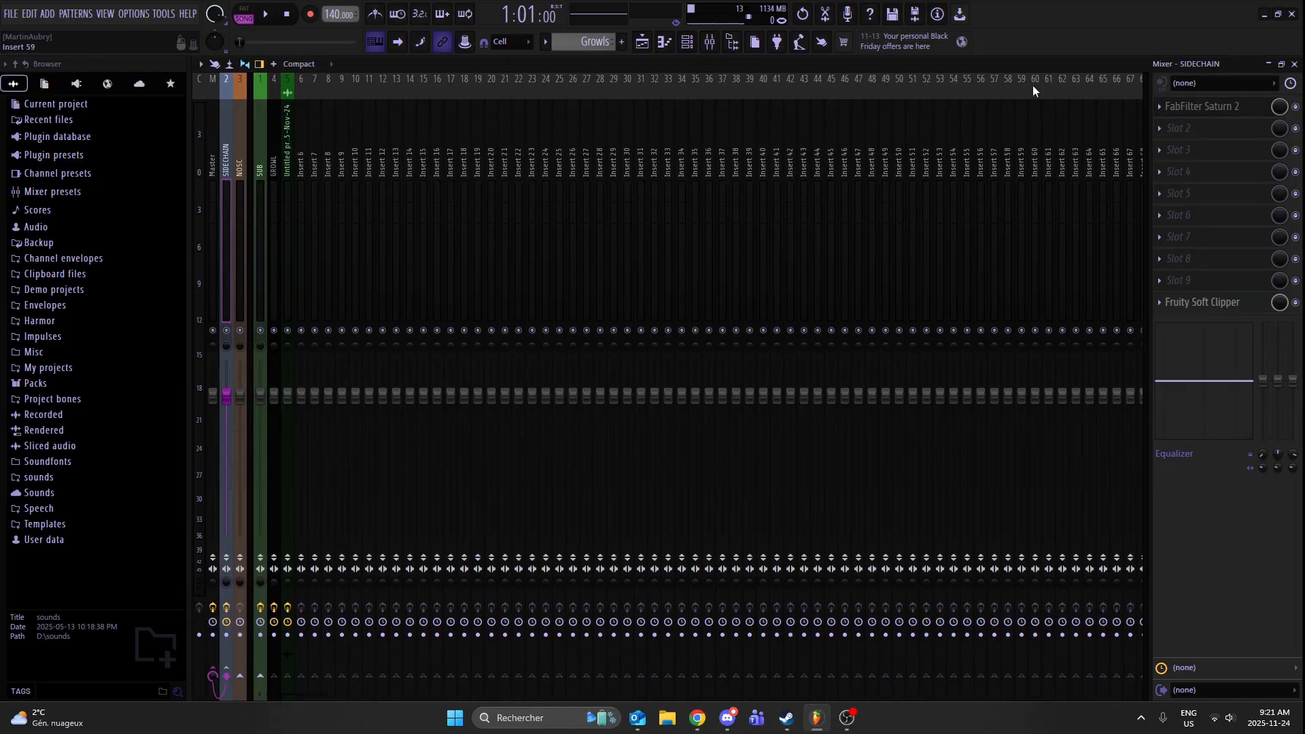
key("z")
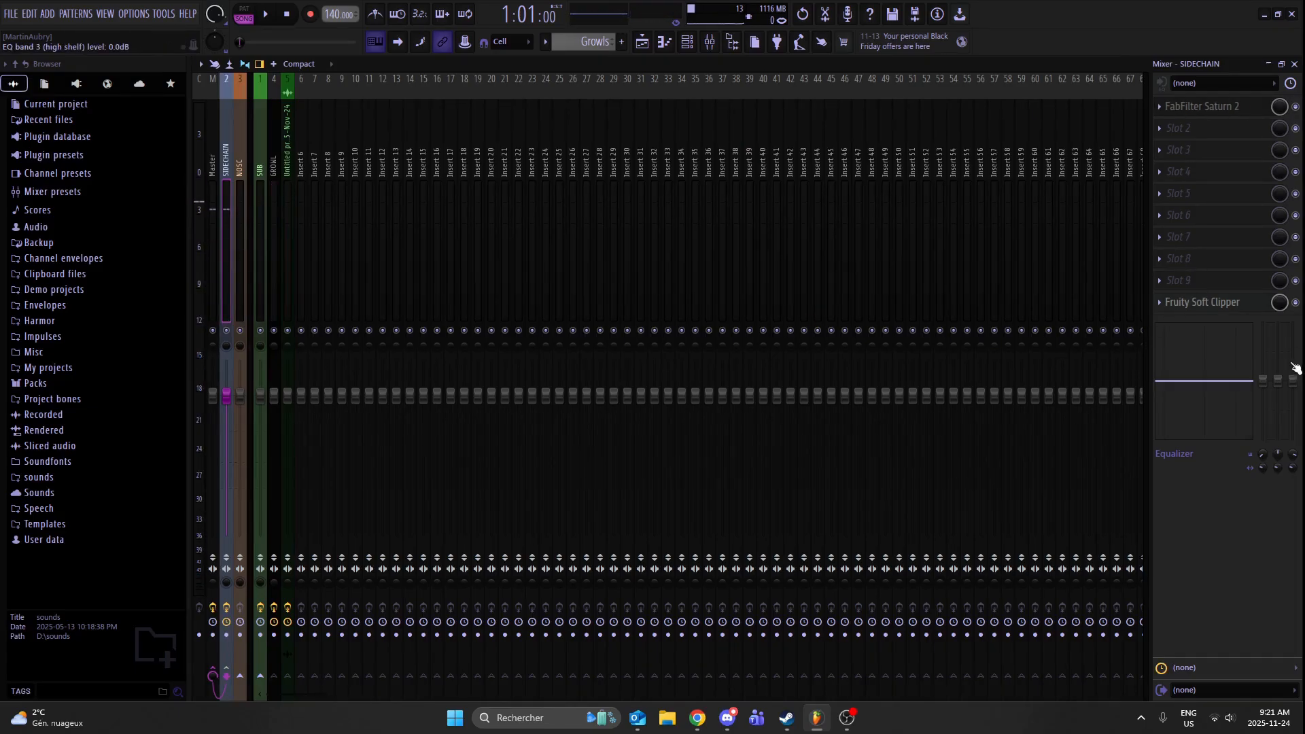
left_click(214, 129)
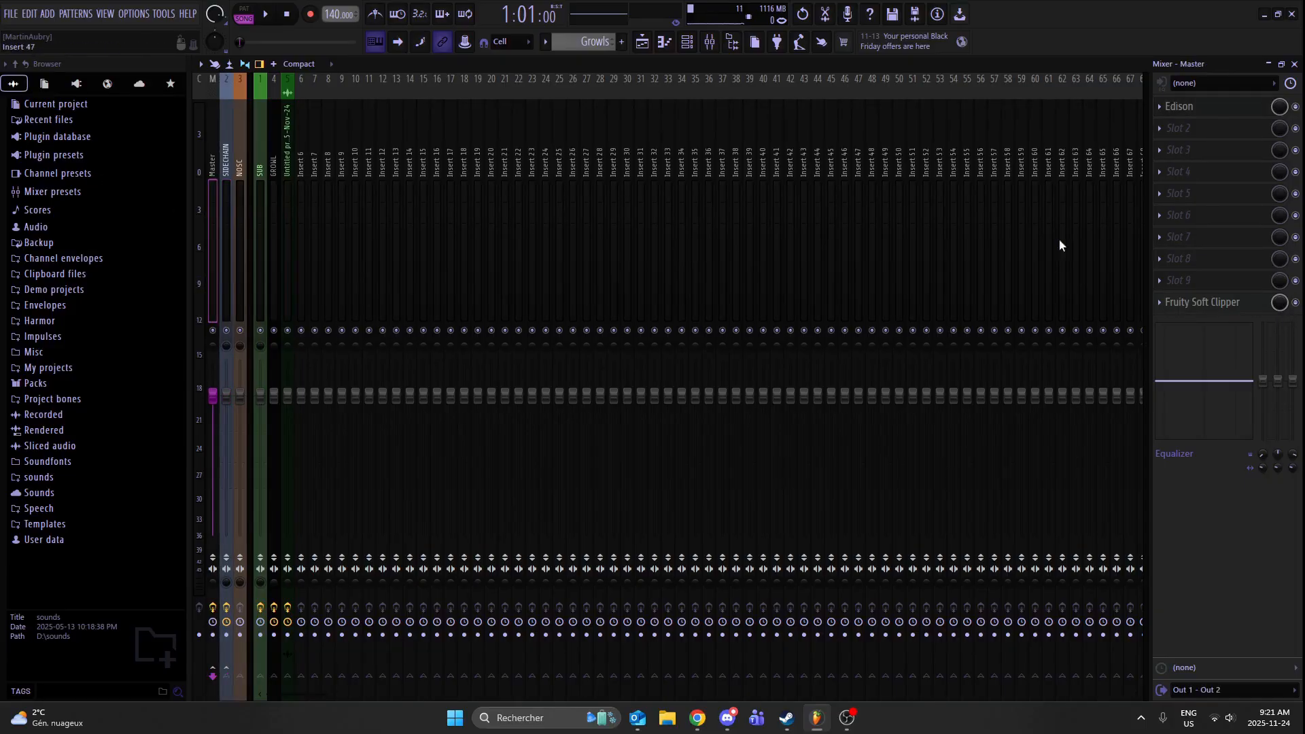
key("z")
- Delete the Fruity Soft Clipper from the SIDECHAIN mixer track and close the mixer
left_click(224, 197)
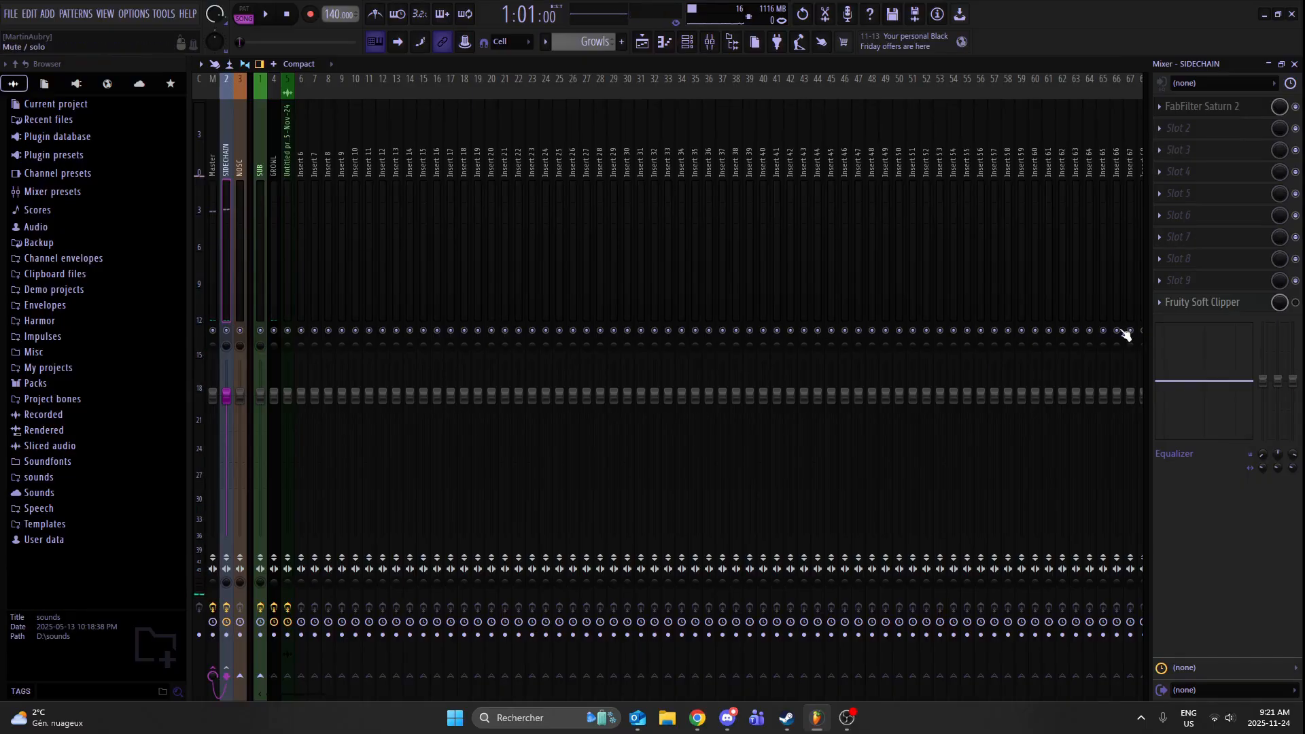
left_click(1157, 303)
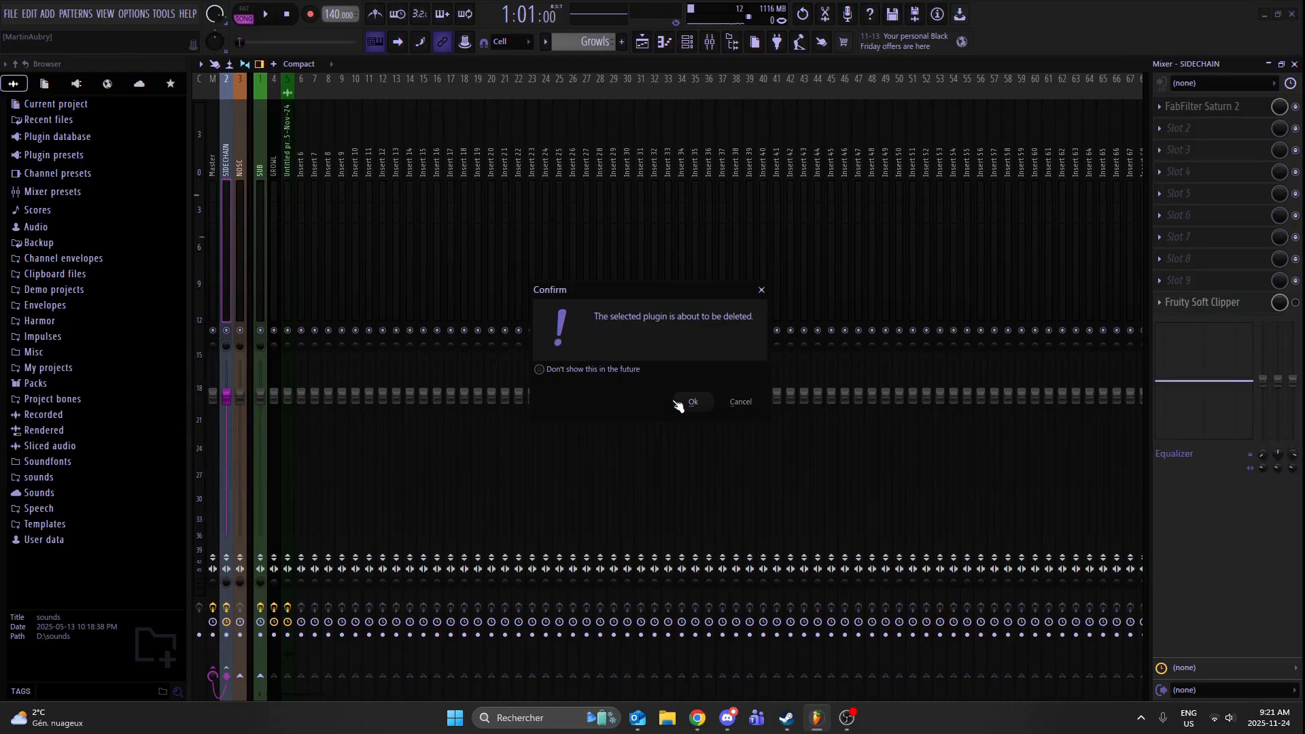
left_click(687, 402)
left_click(1295, 65)
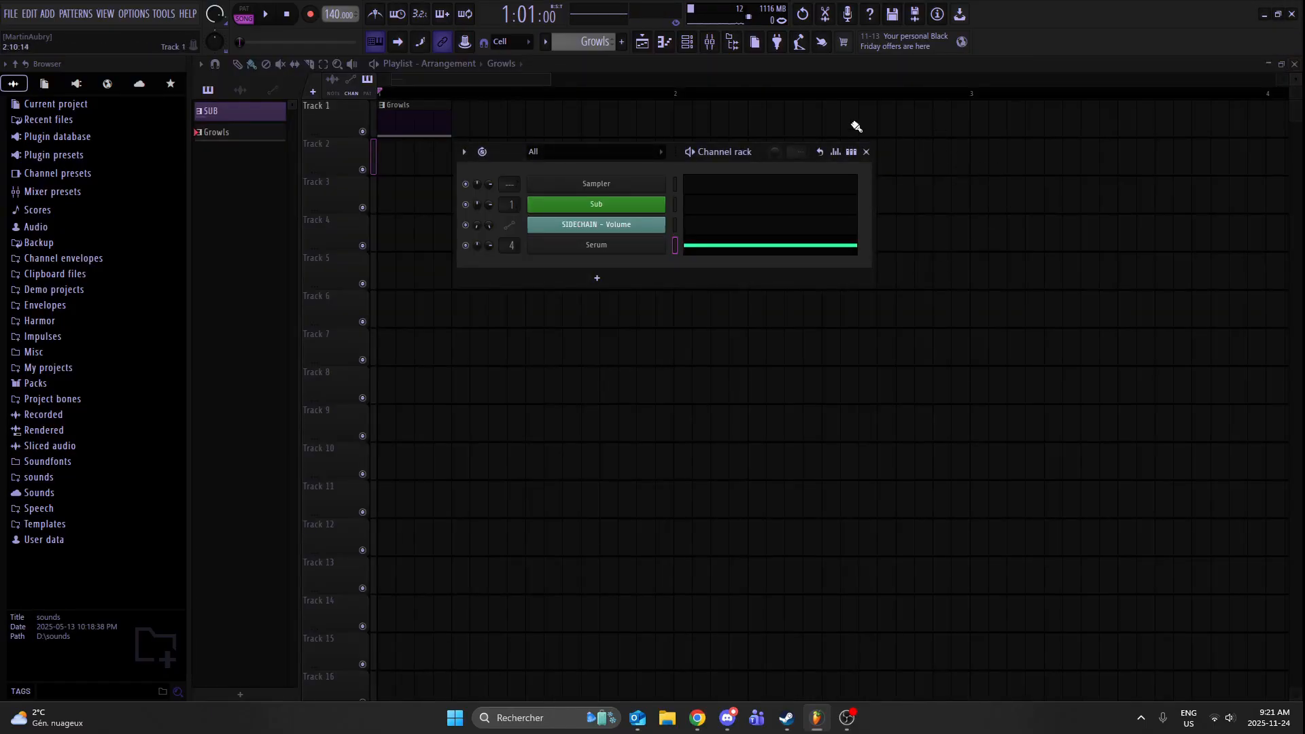
- Review the finished growl patch in Serum, closing the instrument window when done
left_click(613, 250)
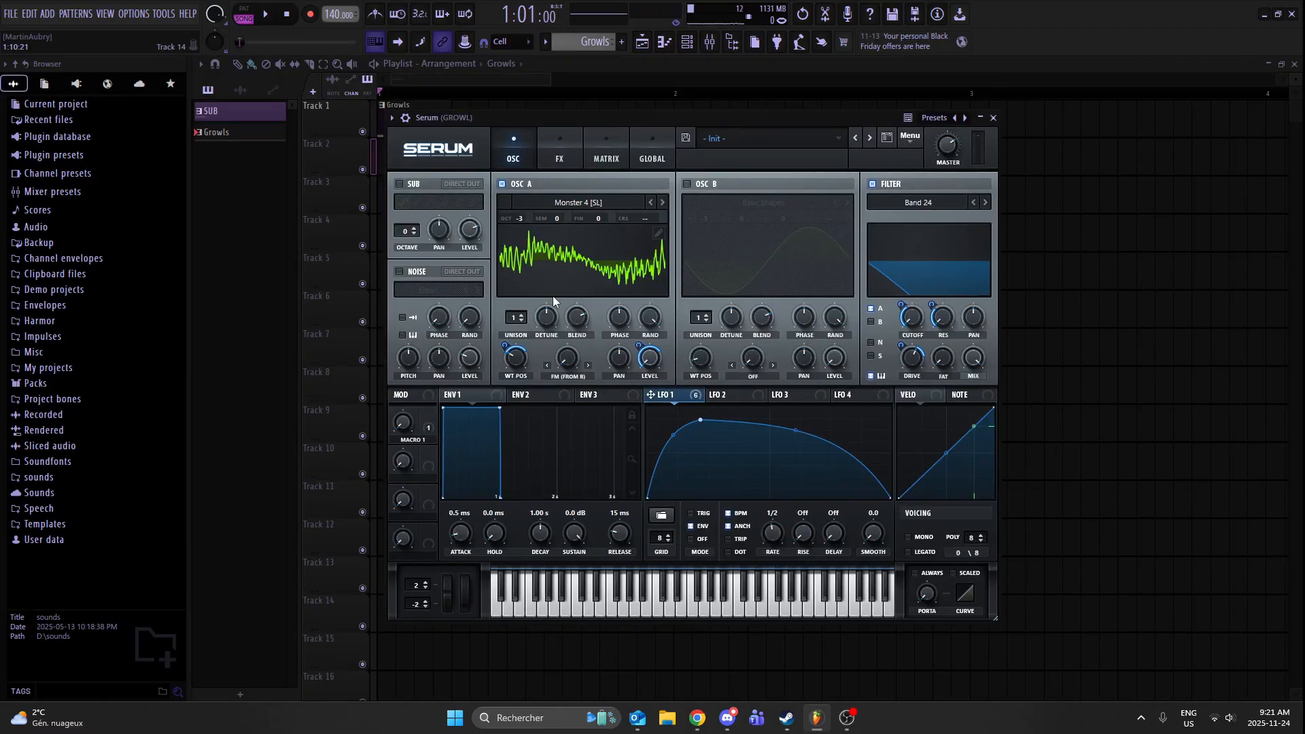
left_click(994, 117)
left_click(869, 141)
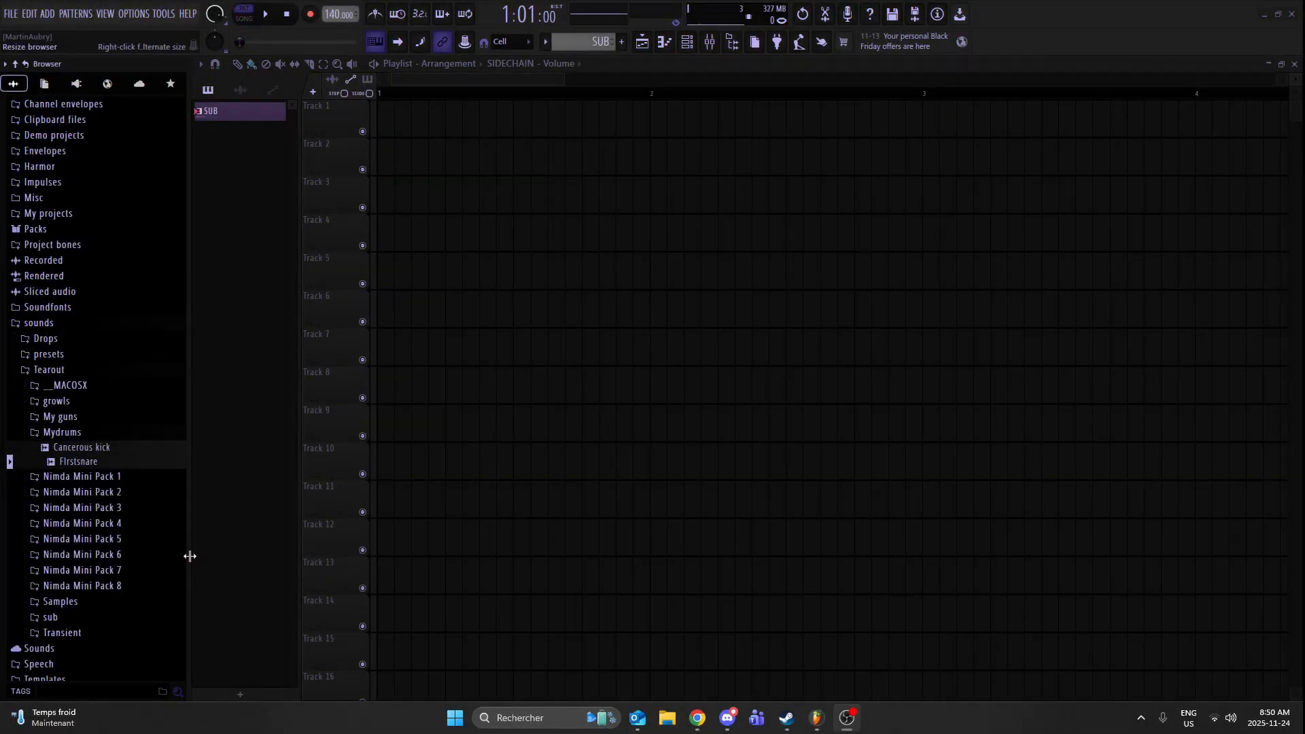
- Create a new pattern named Growls and place it at the start of Track 1 in the playlist
key("F4")
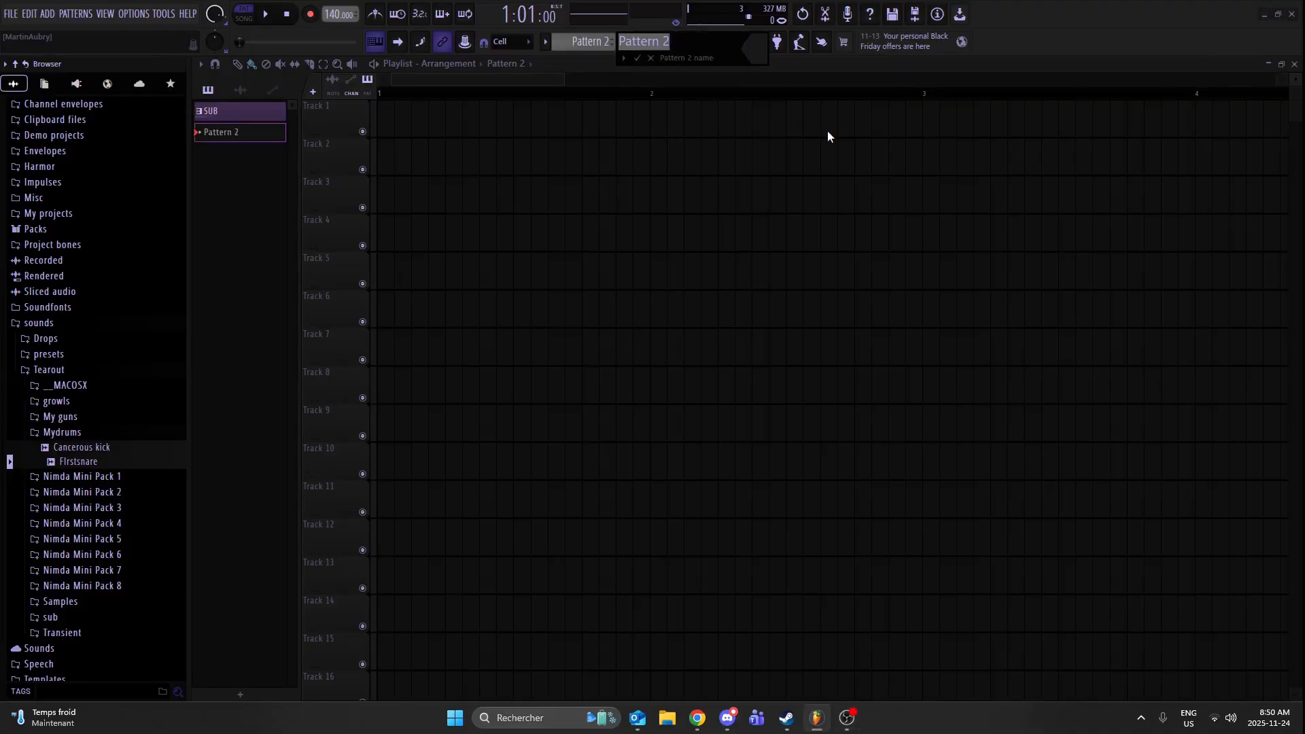
type("Growls")
key("Return")
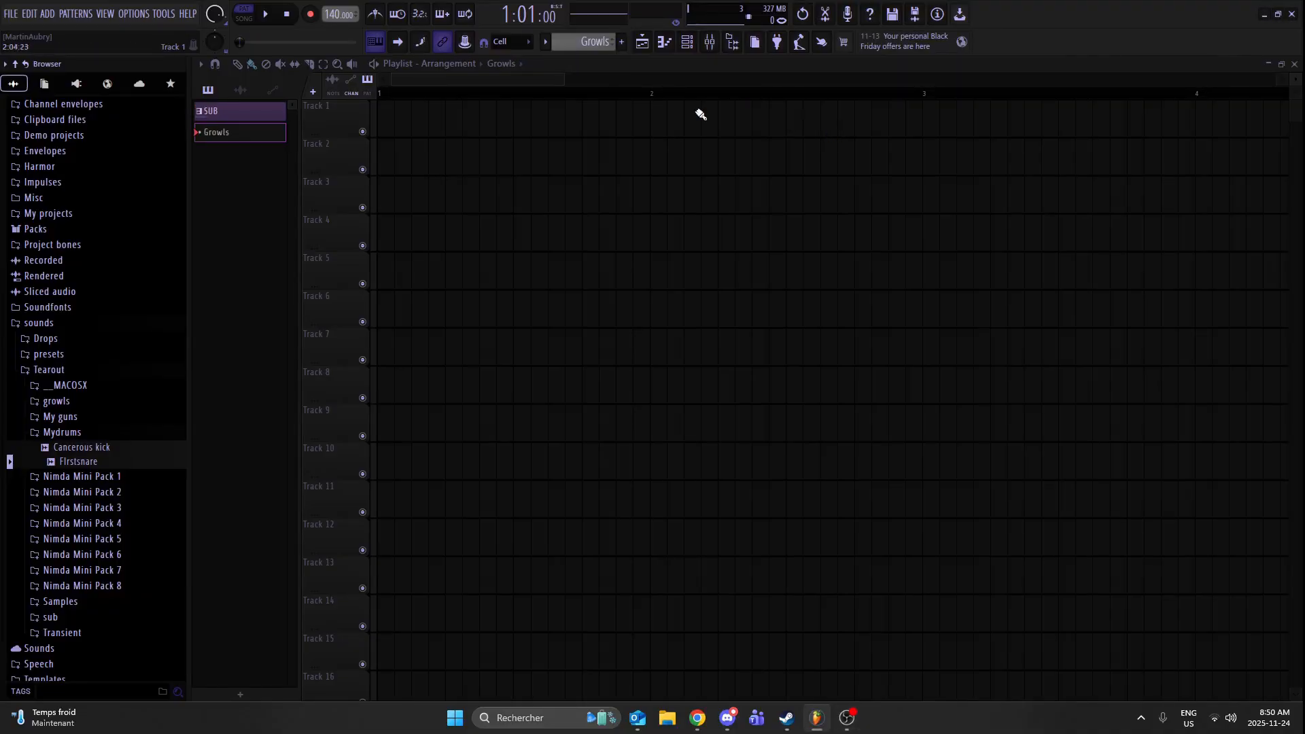
left_click(699, 111)
left_click_drag(699, 111, 393, 111)
- Show the Unsorted group in the channel rack, add a Serum instrument channel, and reposition its window
left_click(687, 42)
left_click(795, 115)
left_click(807, 161)
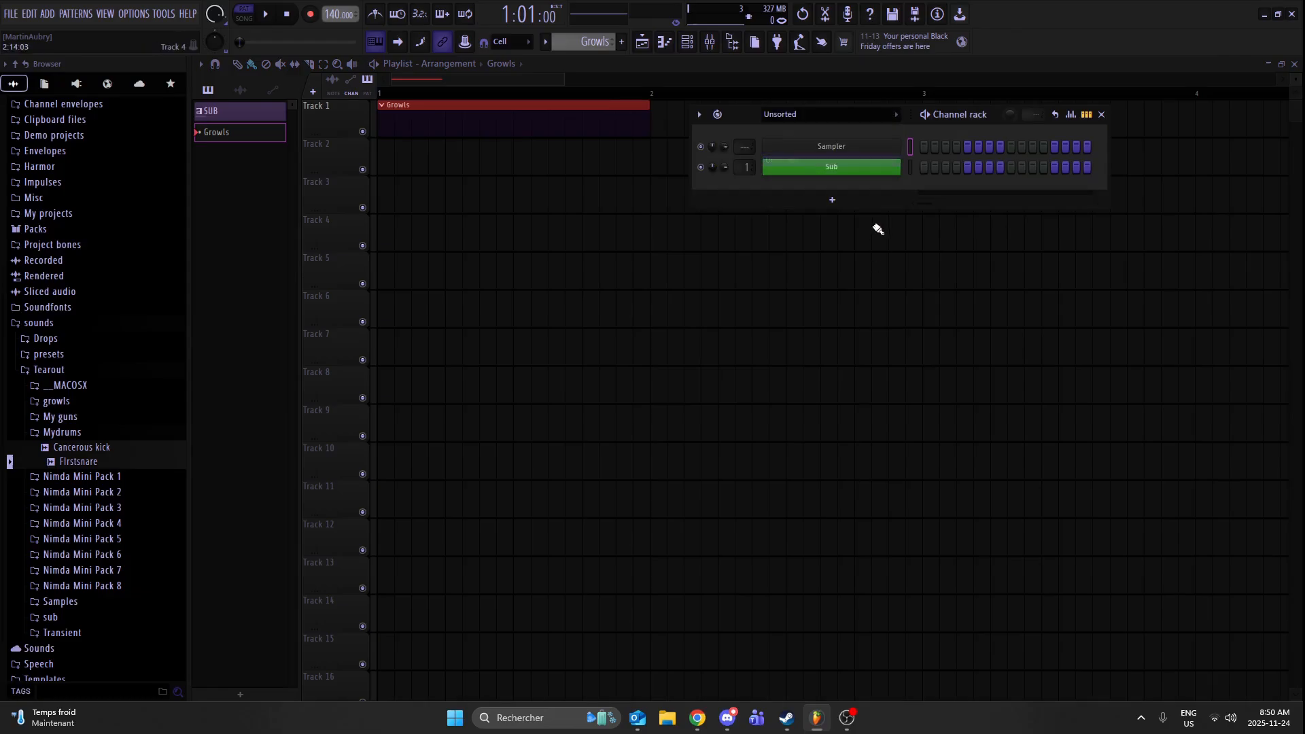
left_click(833, 201)
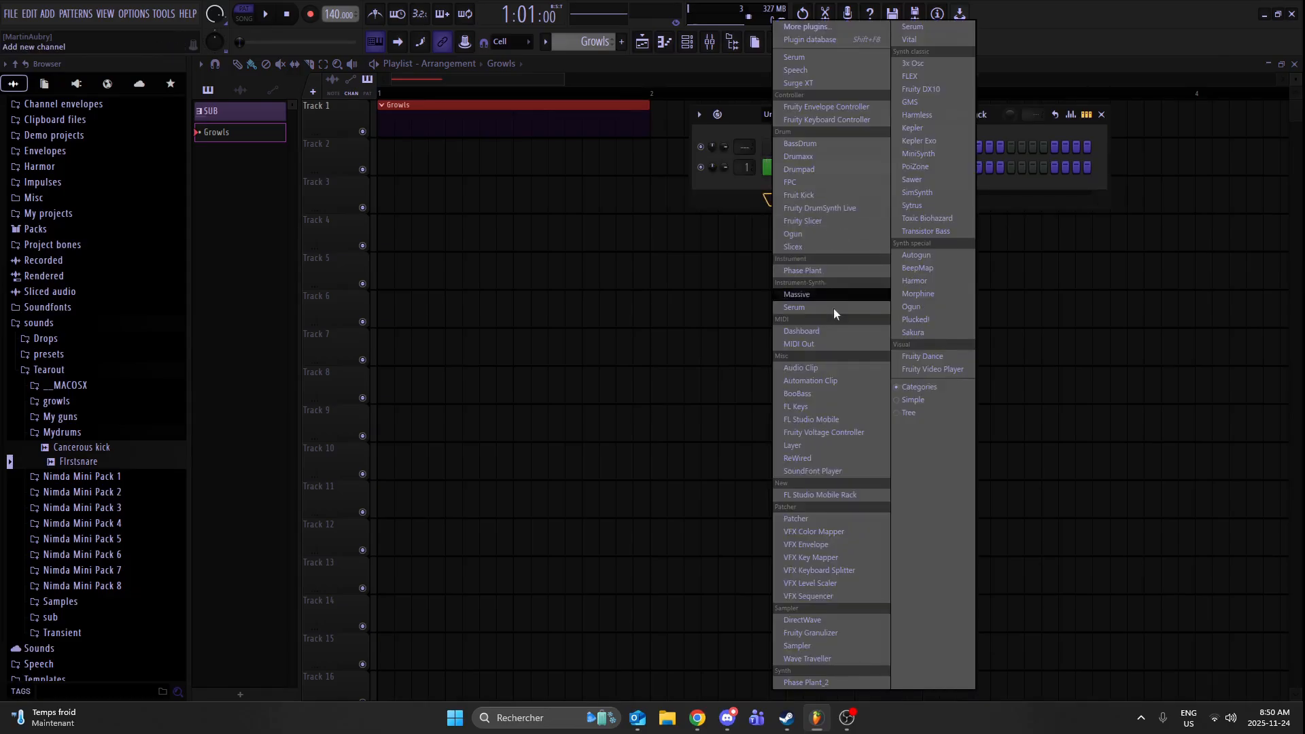
left_click(916, 26)
left_click_drag(721, 174, 795, 128)
- Load the Digital wavetable Evol Sweep into oscillator A and step through its neighbours to FFT_Animal 1
left_click(585, 213)
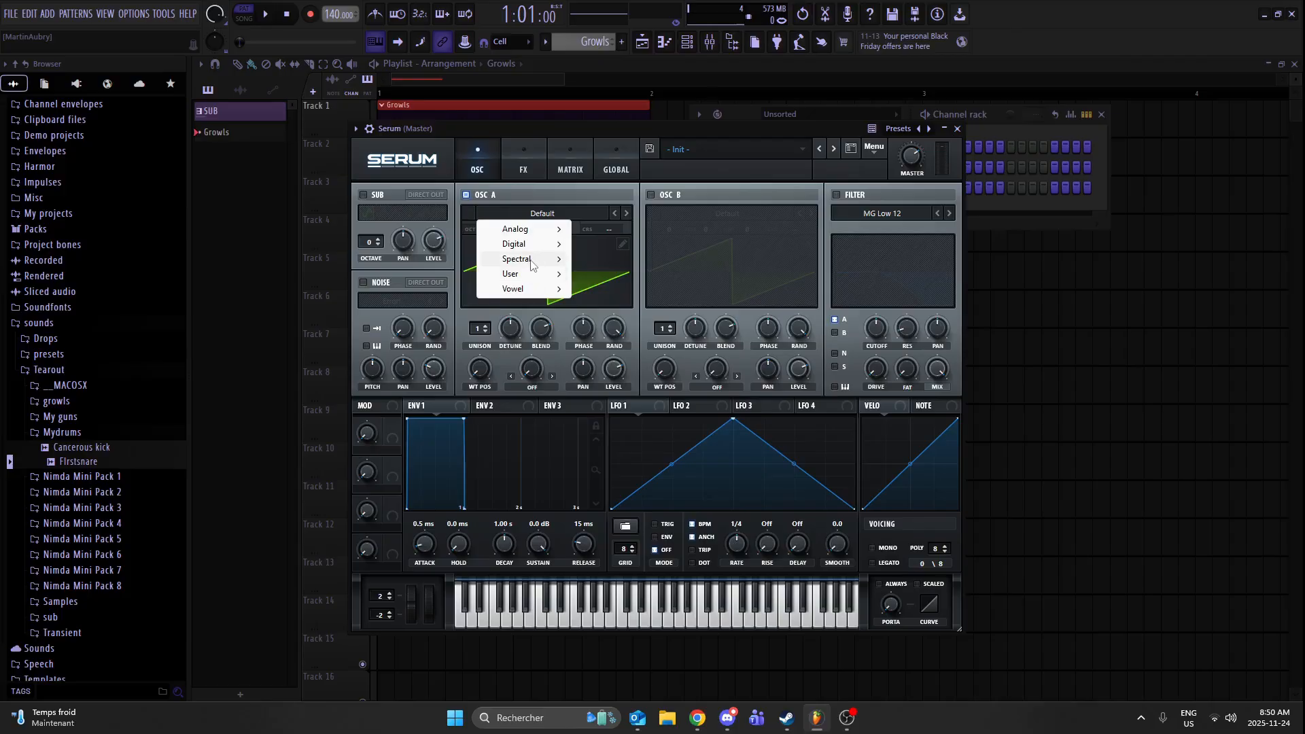
mouse_move(532, 262)
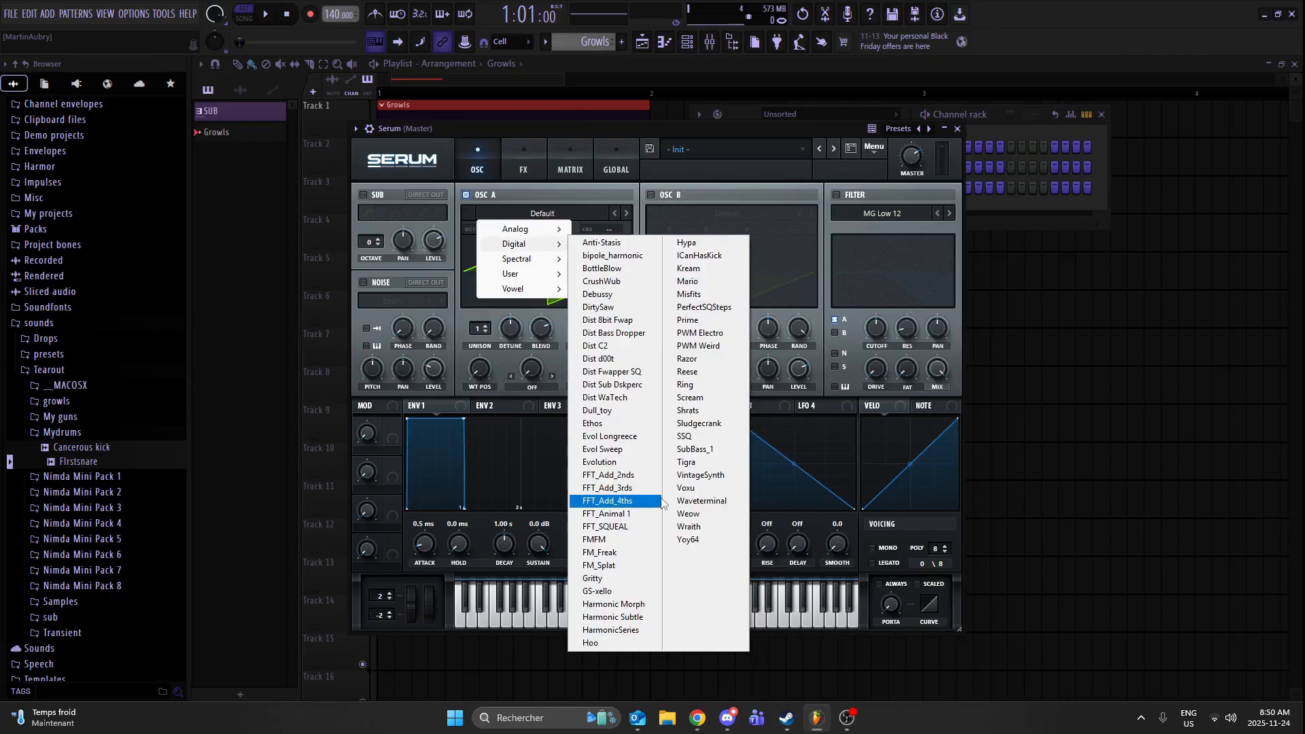
left_click(636, 450)
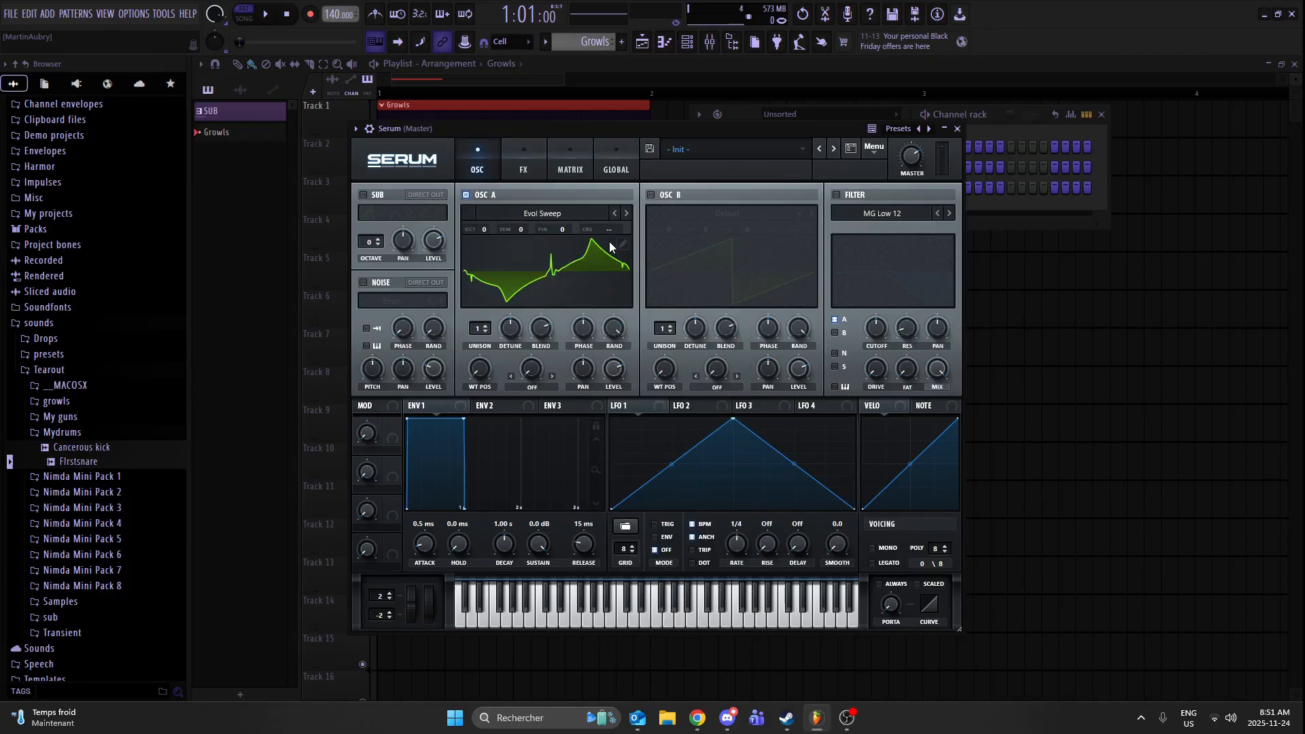
left_click(625, 213)
left_click(624, 214)
left_click(619, 213)
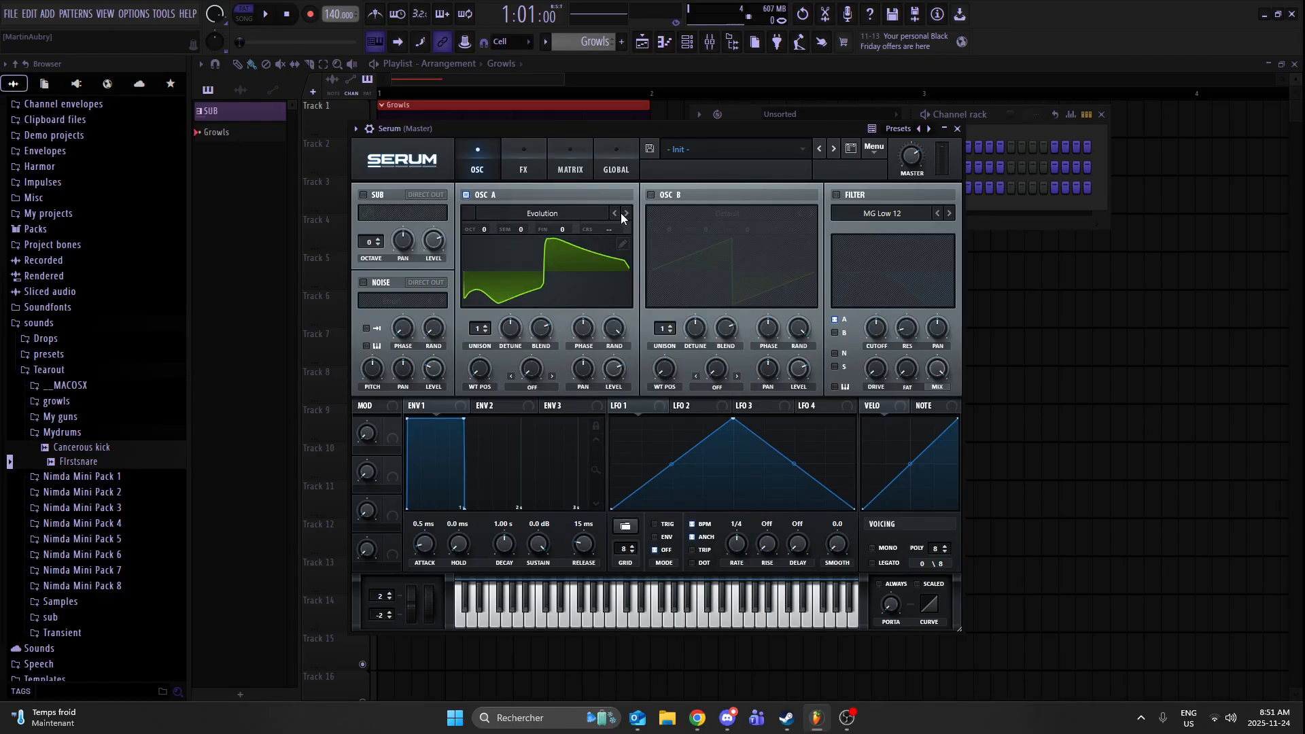
left_click(619, 214)
left_click(625, 213)
left_click(625, 214)
left_click(626, 213)
- Compare wavetables near FFT_Animal 1 in oscillator A by sweeping the wavetable position, ending on FFT_Animal 1 at position 70
left_click(625, 213)
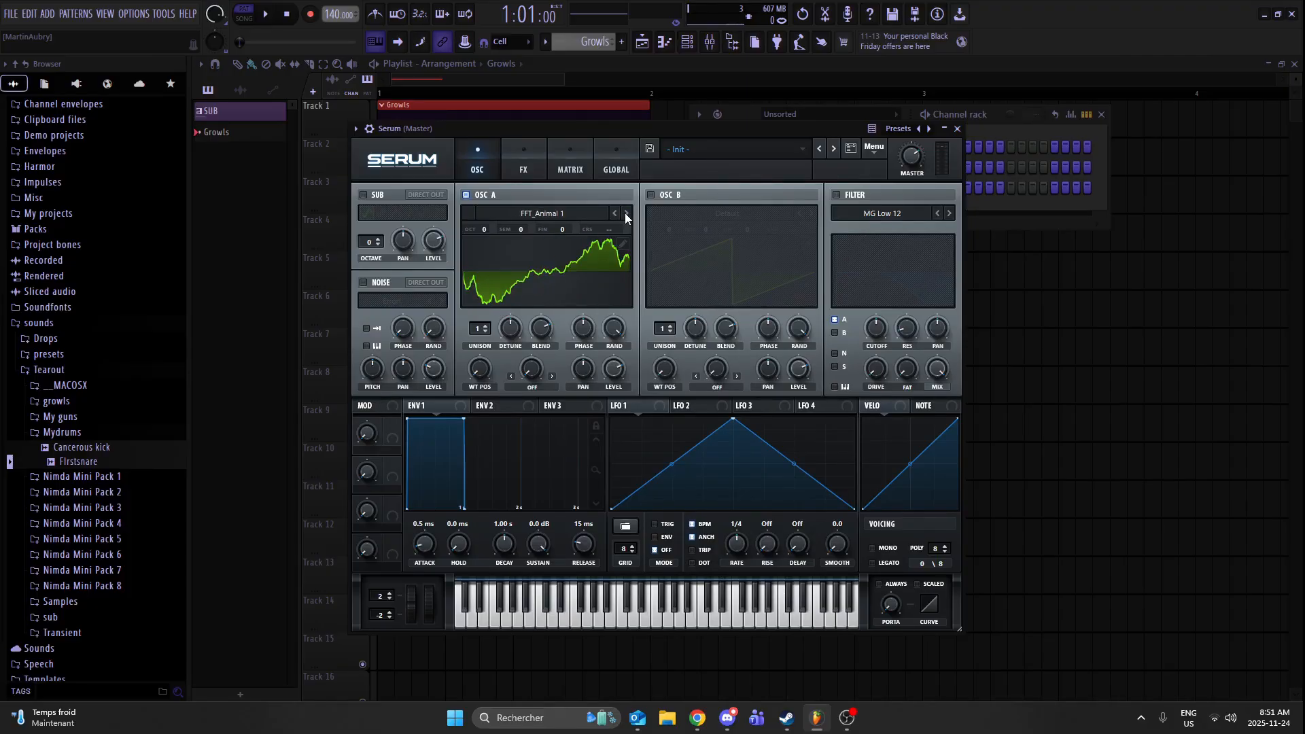
left_click(625, 213)
left_click(617, 213)
left_click(625, 214)
left_click_drag(480, 367, 533, 304)
left_click(625, 214)
left_click_drag(484, 378, 494, 344)
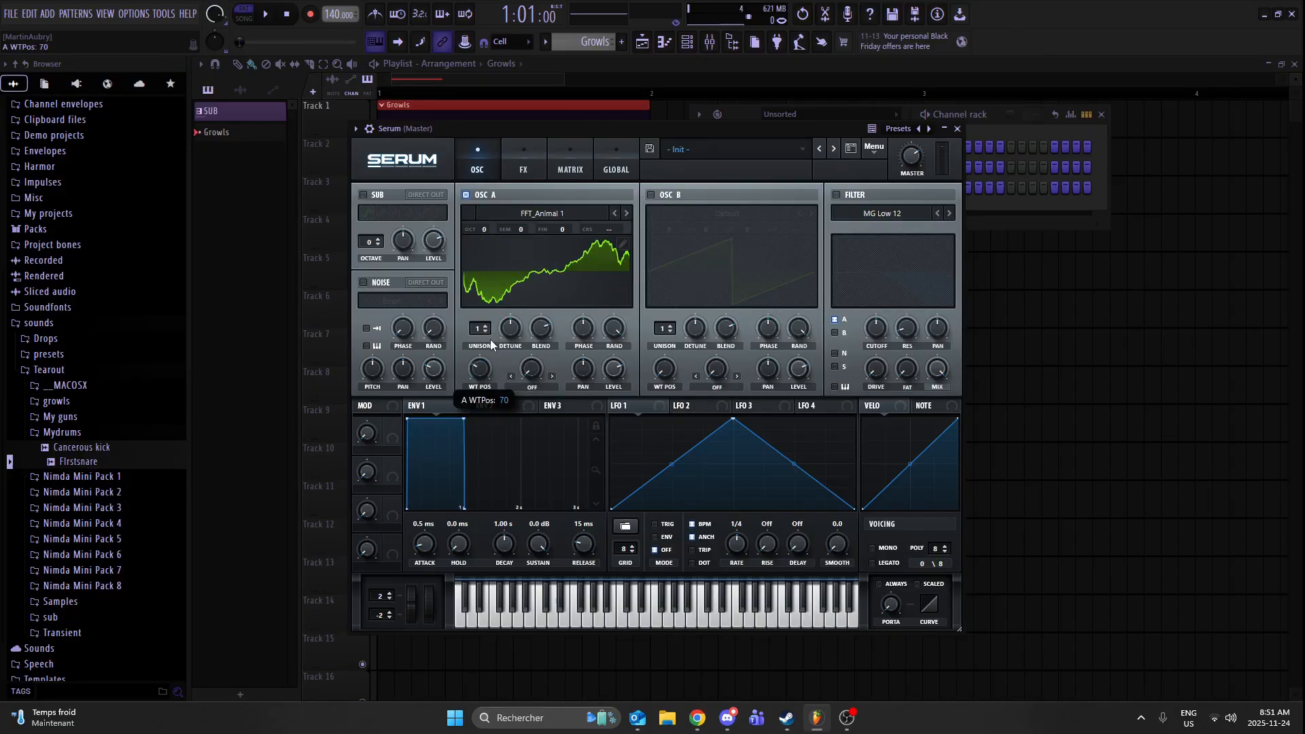
- Set oscillator A's octave to -3 and fine-tune its wavetable position while auditioning the note
key("x")
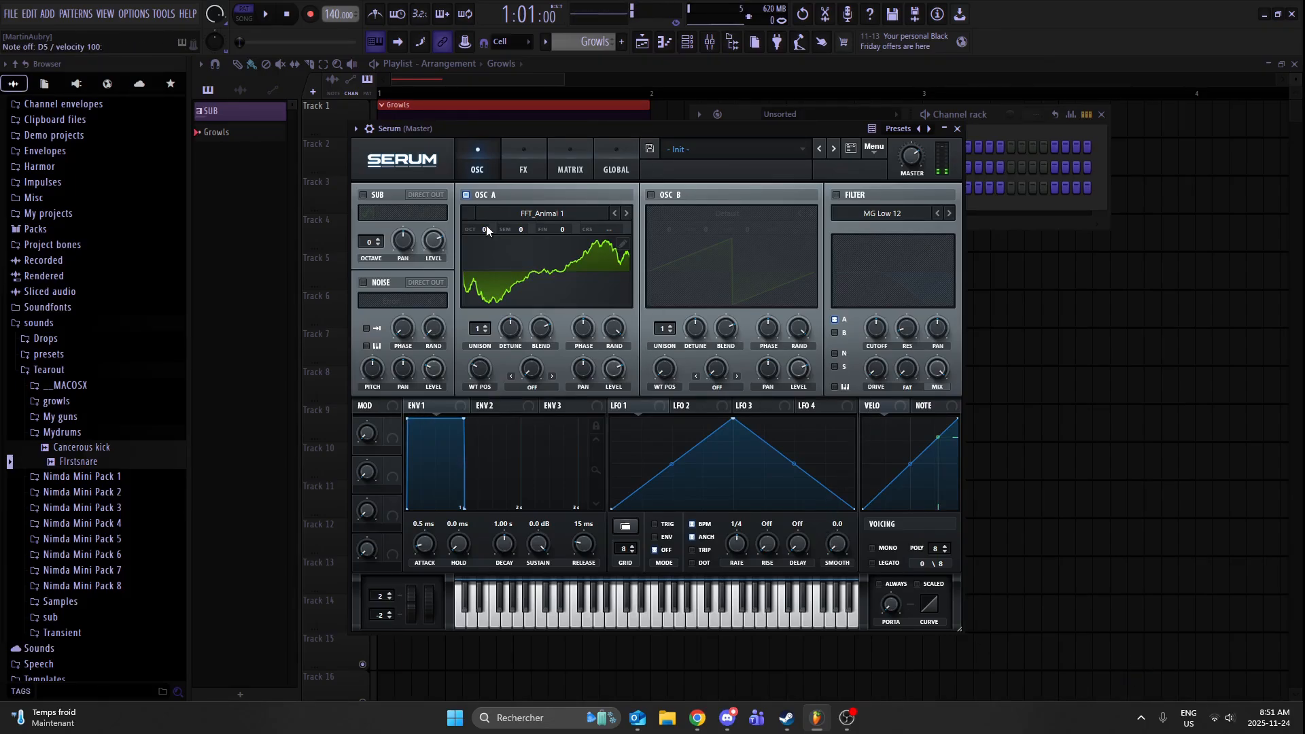
left_click_drag(485, 228, 491, 265)
key("x")
left_click_drag(494, 381, 495, 393)
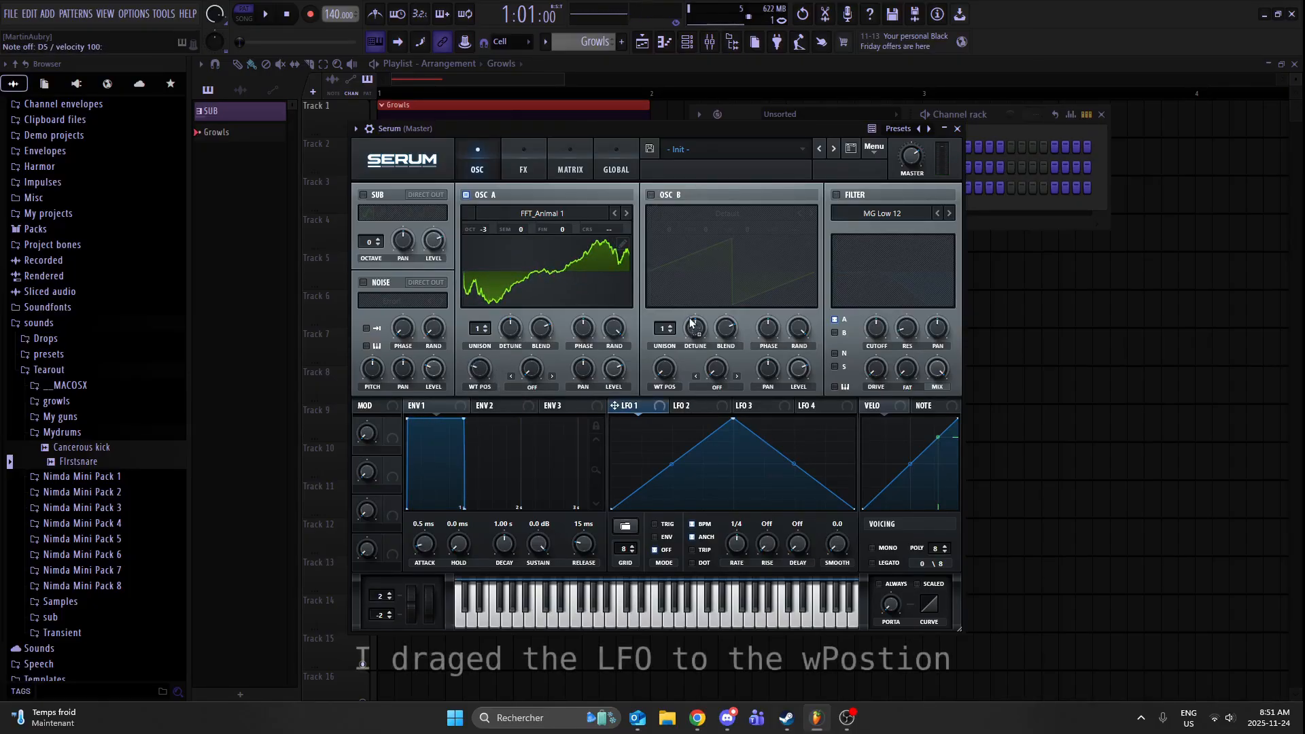
- Assign LFO 1 to oscillator A's wavetable position and reshape its triangle into a rounded arch with an earlier peak
left_click_drag(615, 405, 474, 367)
key("x")
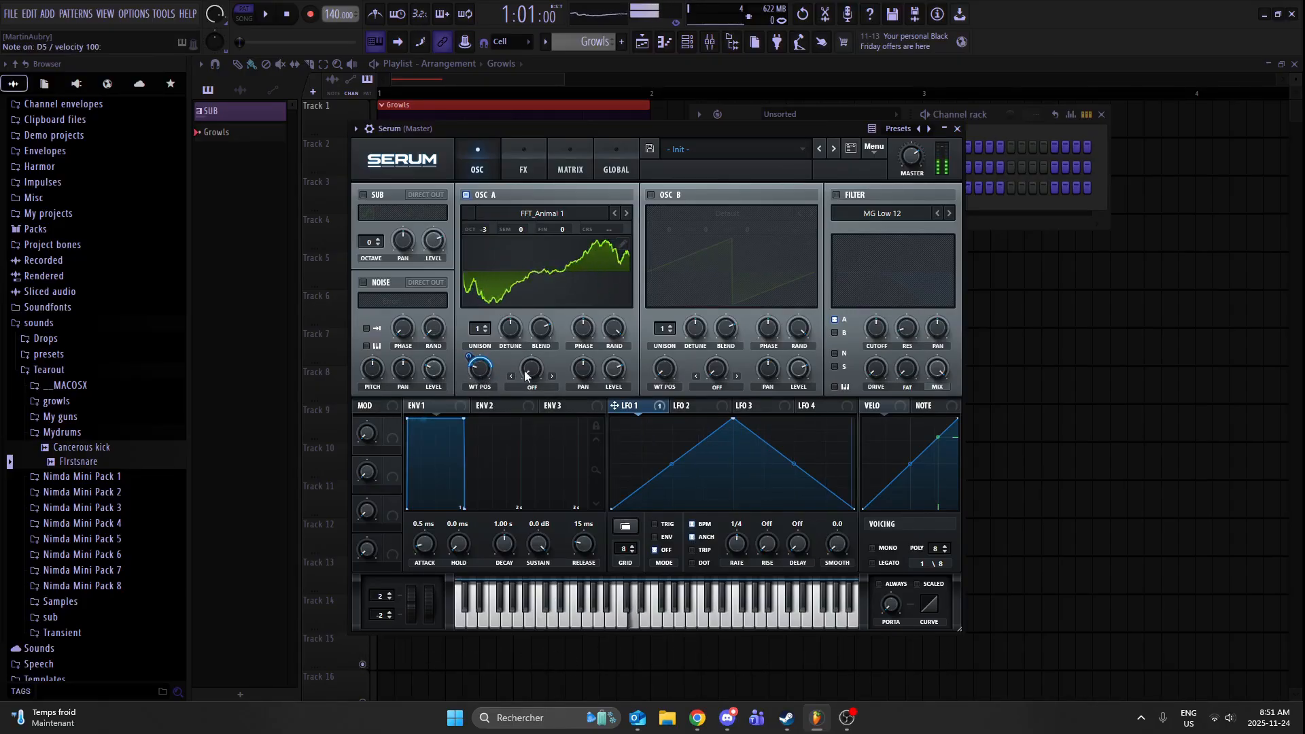
left_click_drag(734, 420, 664, 430)
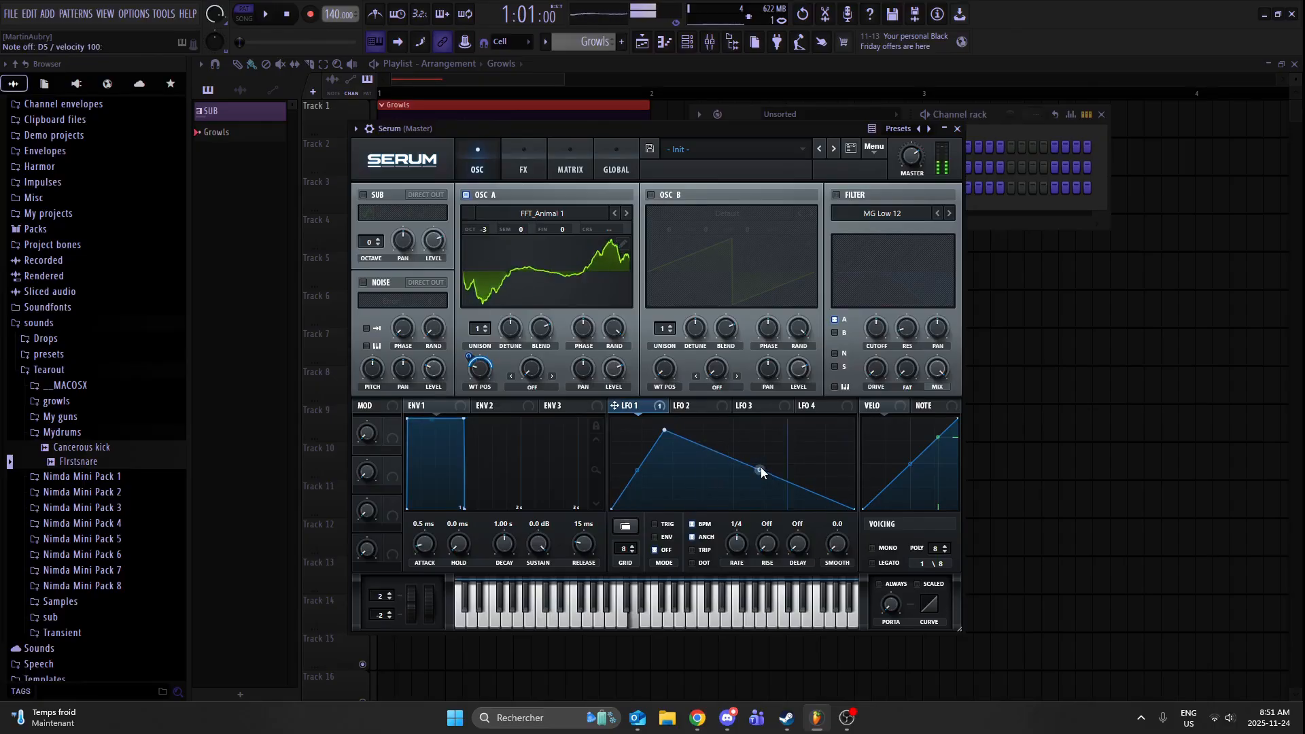
left_click_drag(760, 466, 760, 442)
left_click_drag(642, 459, 671, 437)
key("x")
- Set LFO 1 to ENV mode and refine its arch with a higher, slightly later peak and softer fall, auditioning the note
left_click(664, 538)
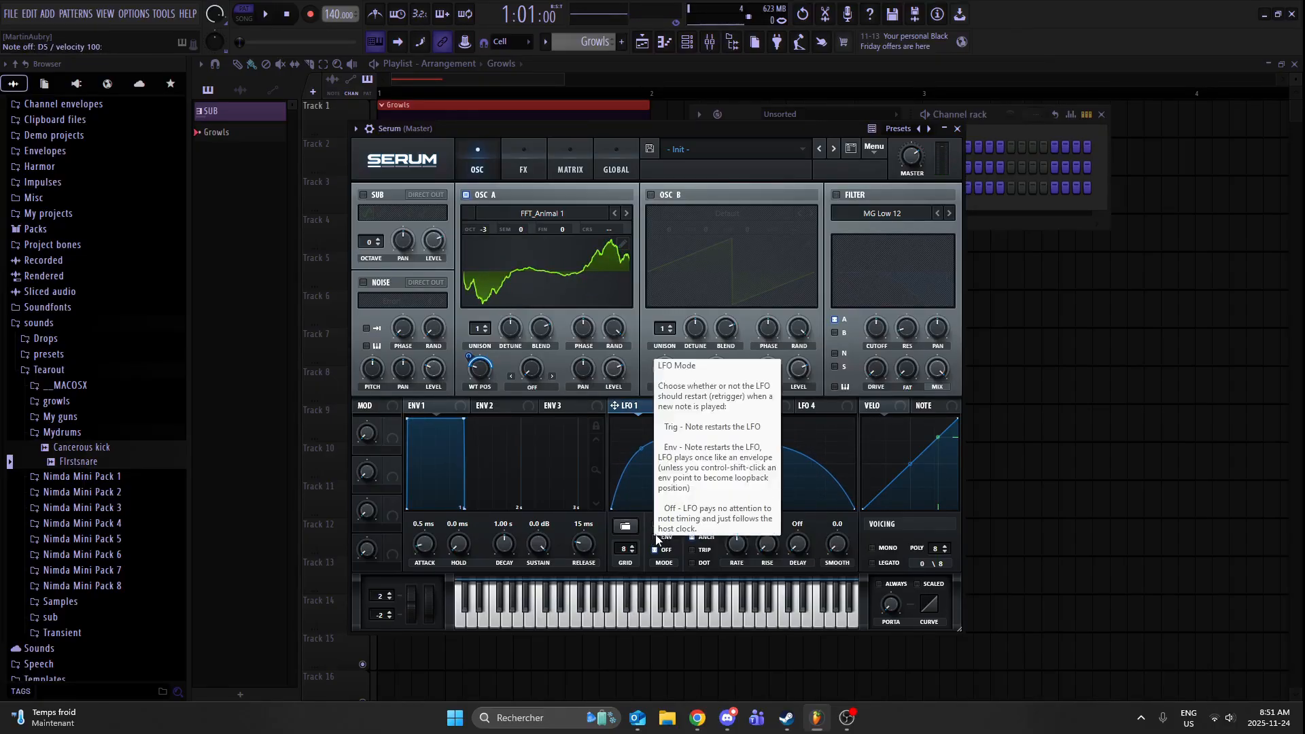
key("x")
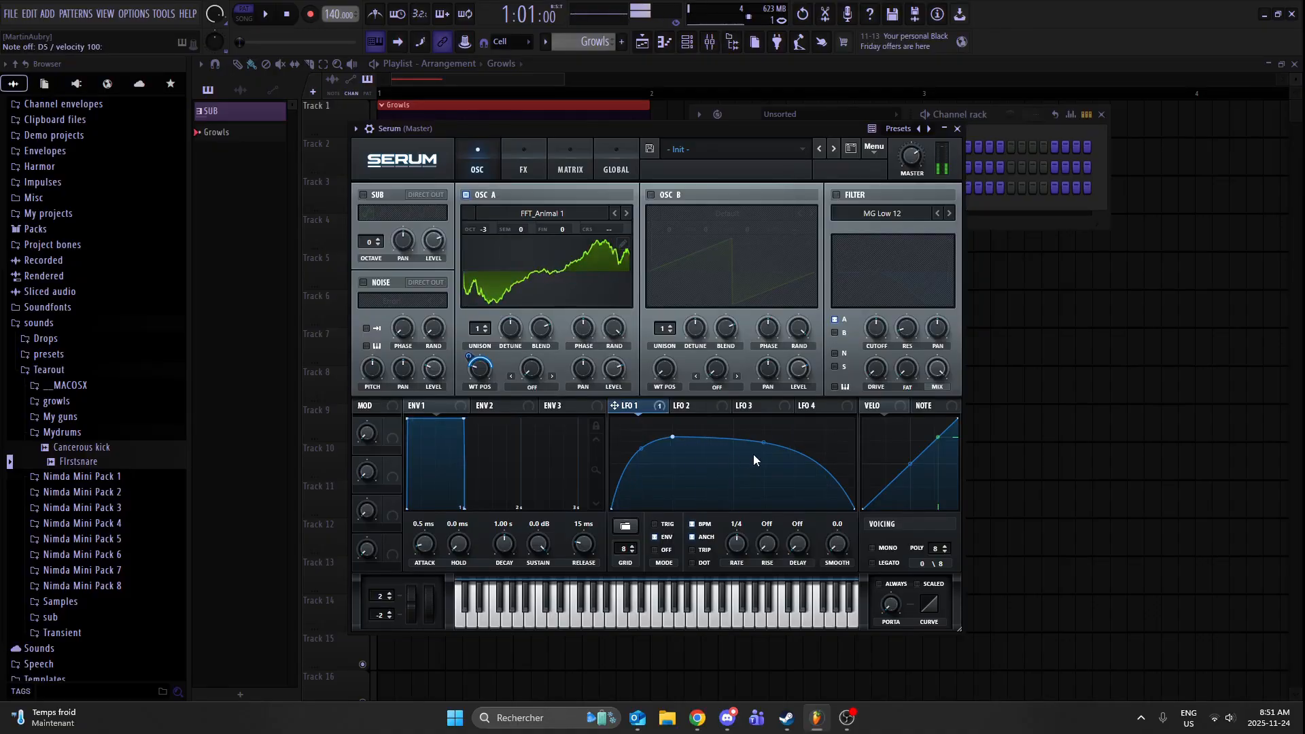
left_click_drag(672, 435, 687, 421)
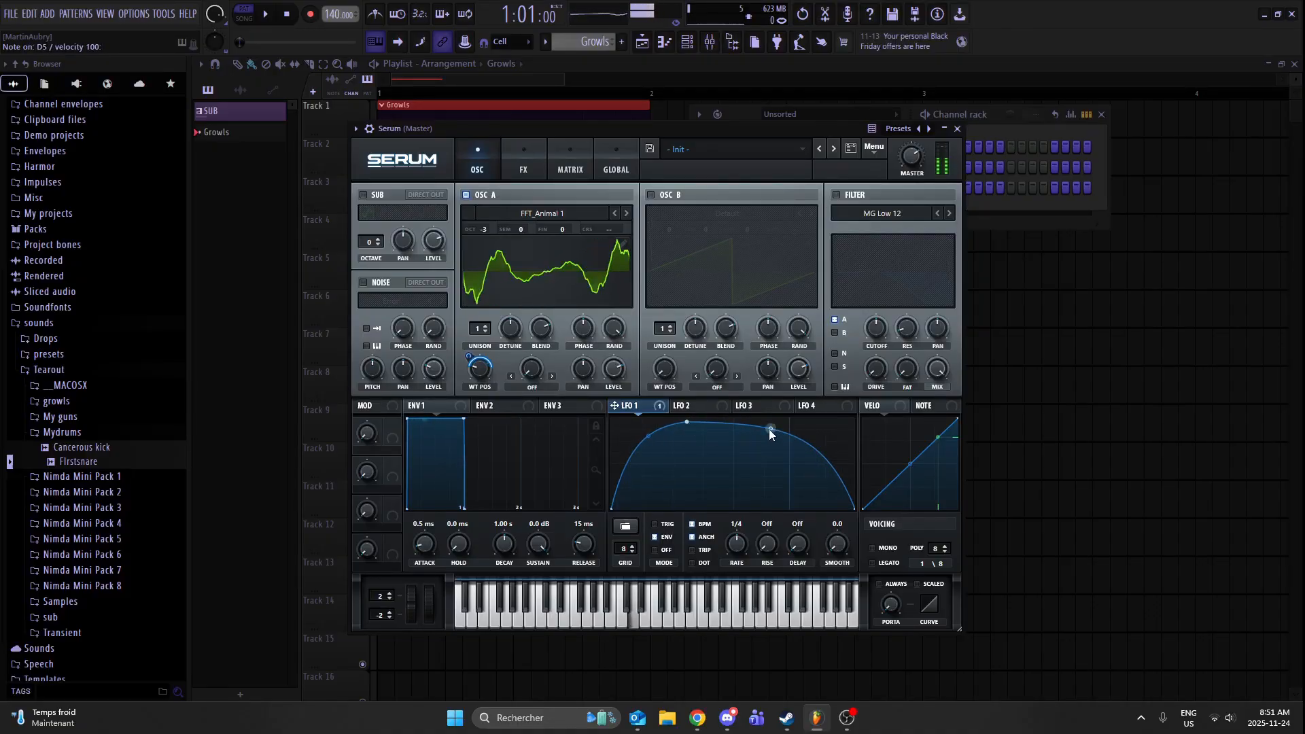
left_click_drag(771, 429, 771, 440)
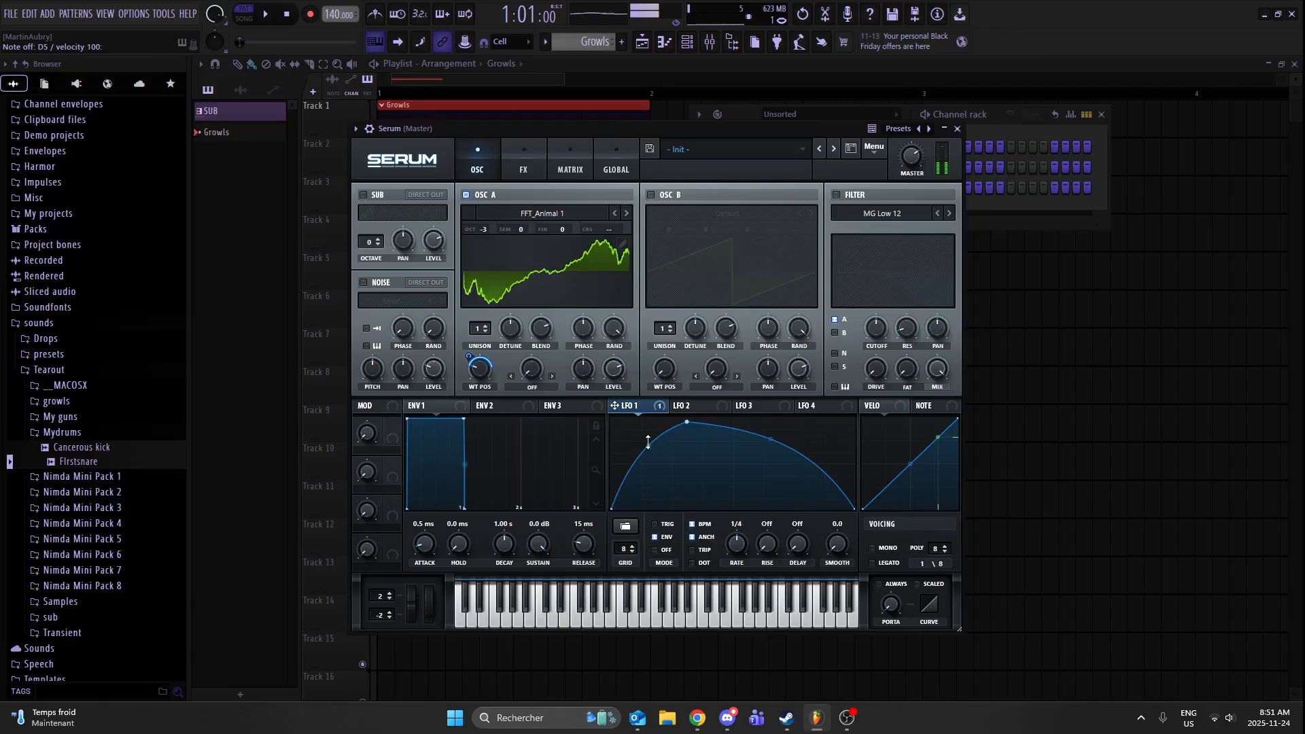
left_click_drag(647, 441, 685, 414)
key("x")
key("x")
key("x")
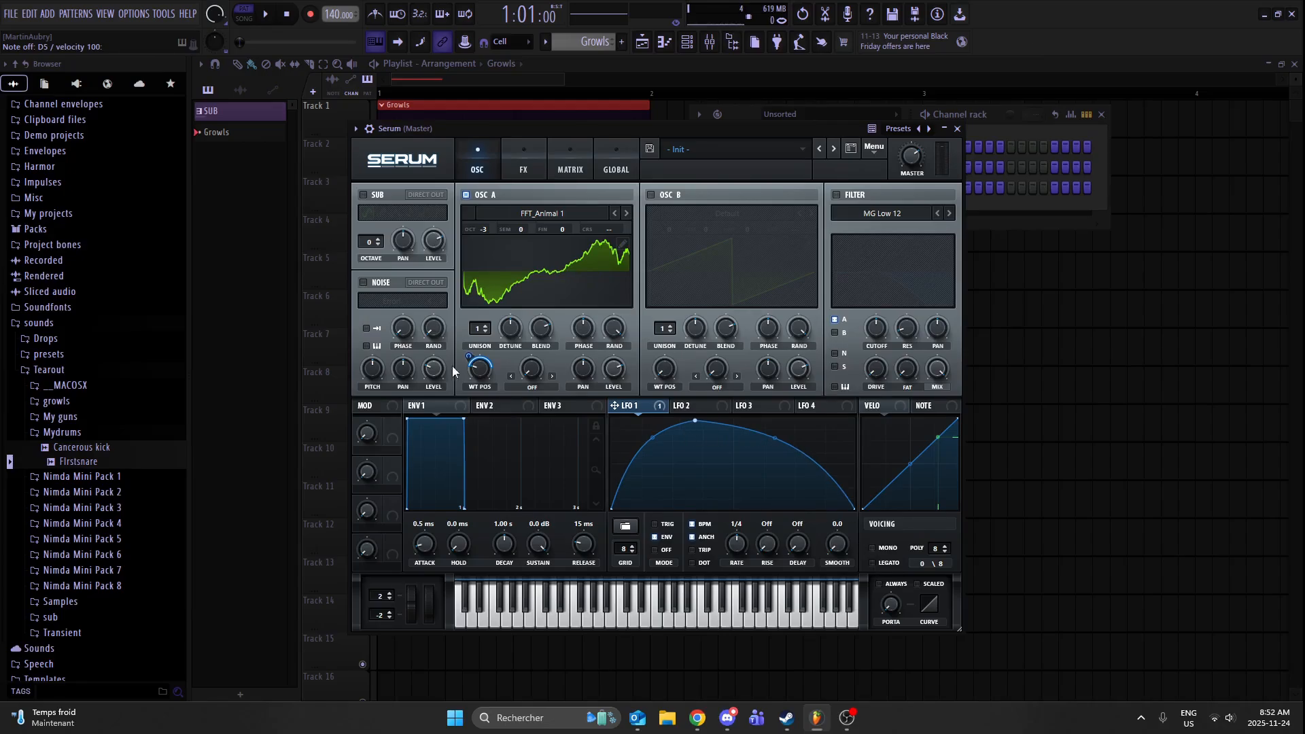
- Adjust oscillator A's wavetable position under the LFO modulation and audition the sound with repeated notes
mouse_move(480, 371)
left_mouse_down()
mouse_move(479, 388)
mouse_move(495, 367)
left_mouse_up()
key("x")
key("x")
key("x")
key("x")
- Enable the filter on oscillator A, choose the Band 24 type, and lower its cutoff to 8 Hz
left_click(884, 200)
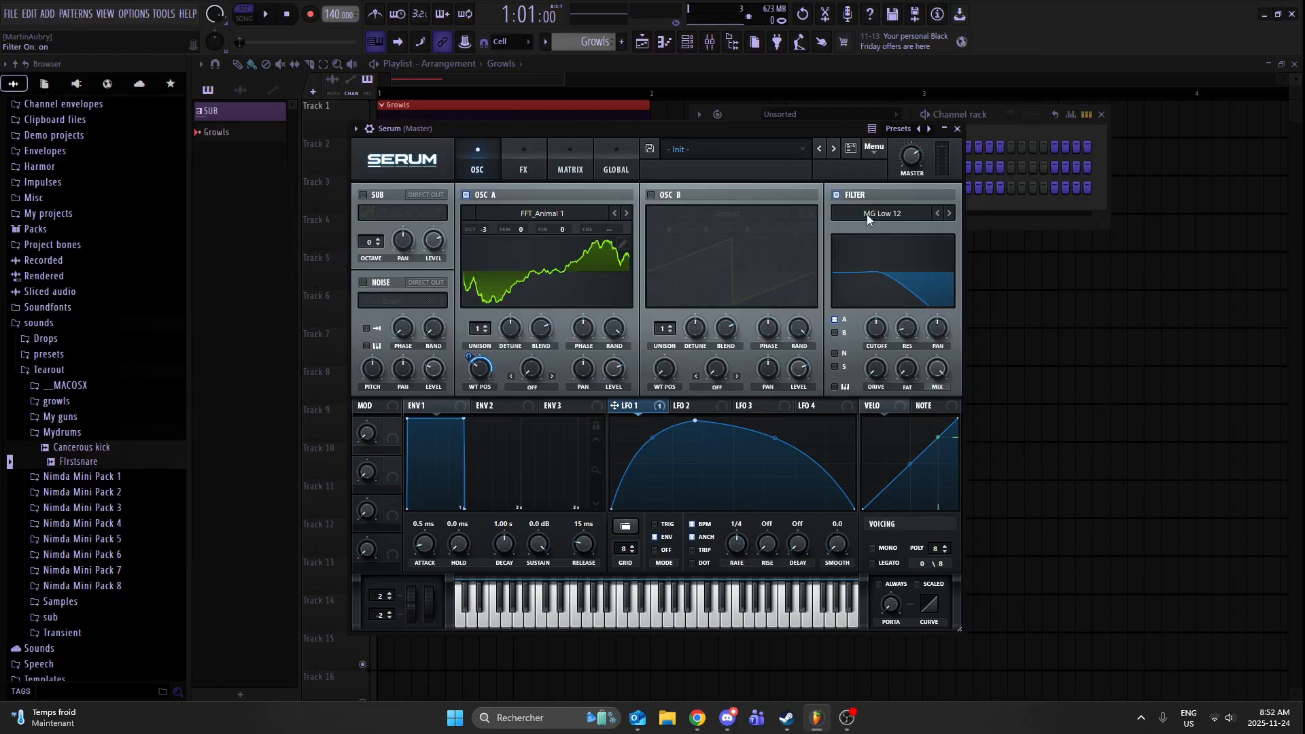
left_click(866, 214)
mouse_move(863, 231)
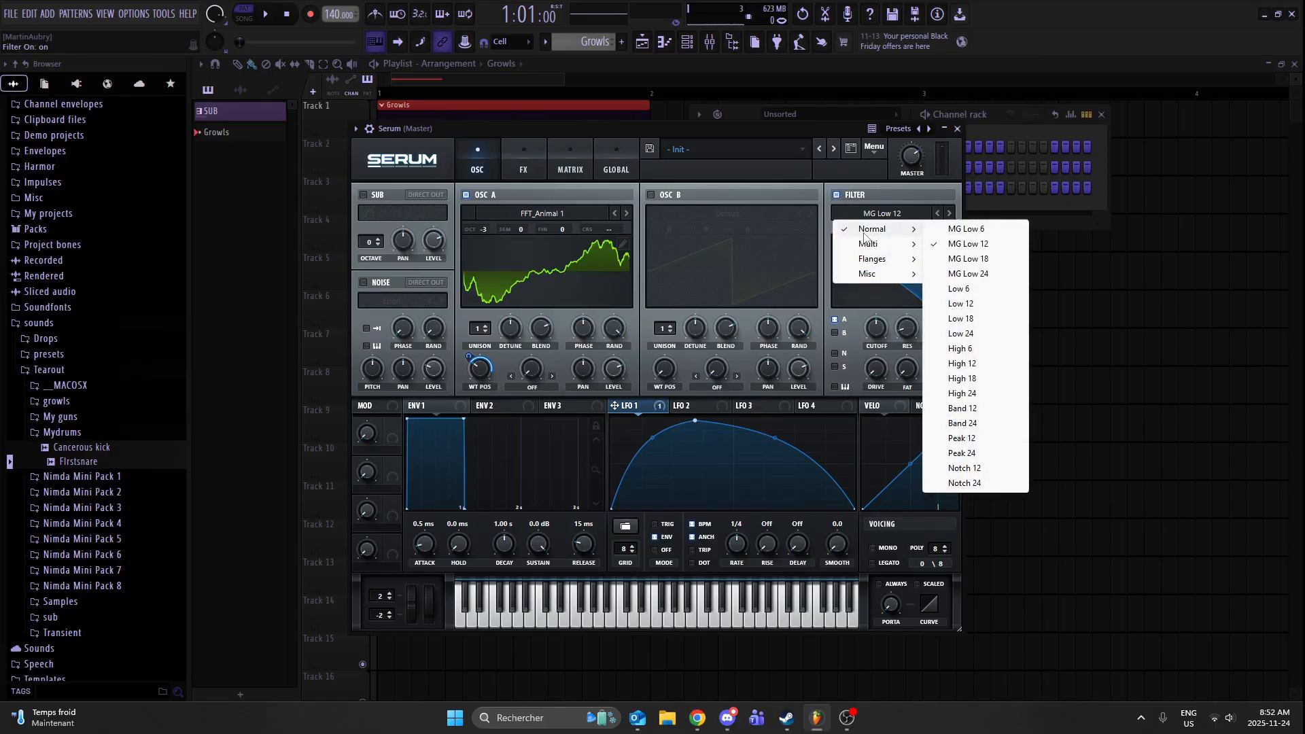
left_click(980, 426)
left_click_drag(875, 328, 842, 519)
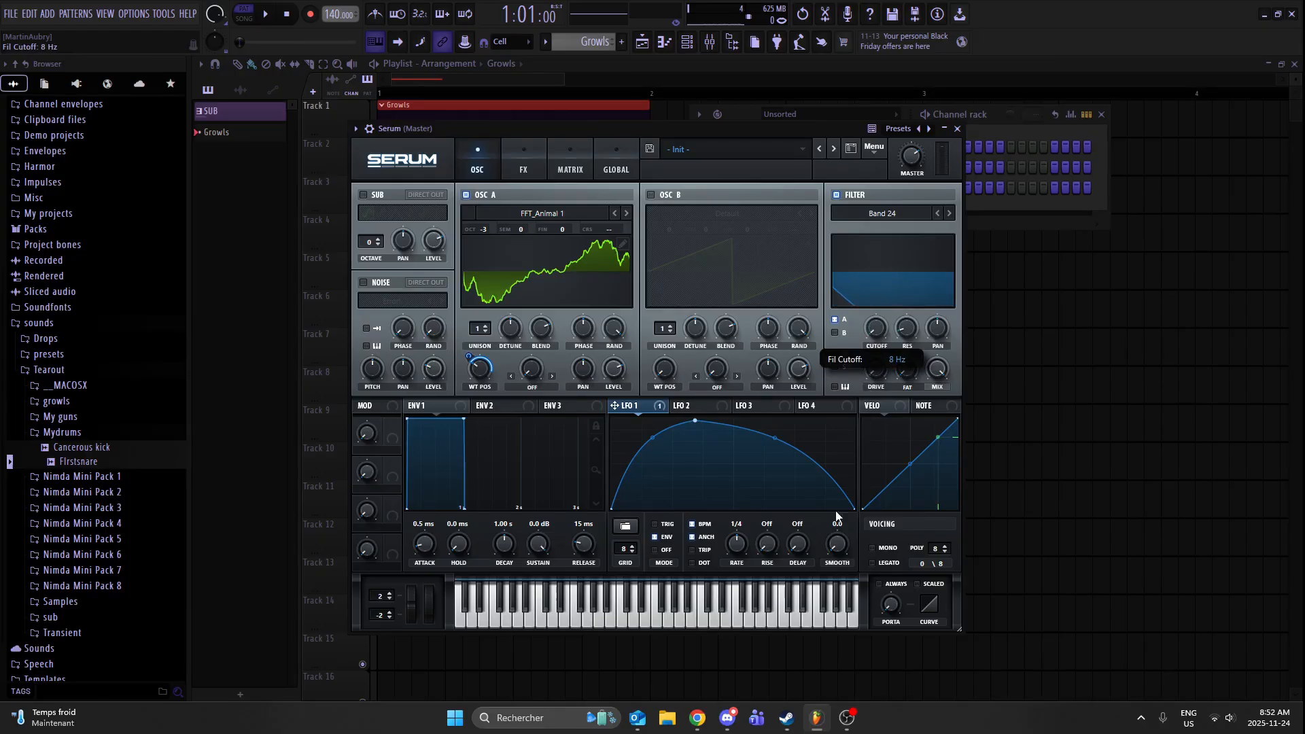
- Modulate the filter's cutoff and resonance with LFO 1, and set the filter drive to 100%
left_click_drag(627, 406, 859, 360)
key("w")
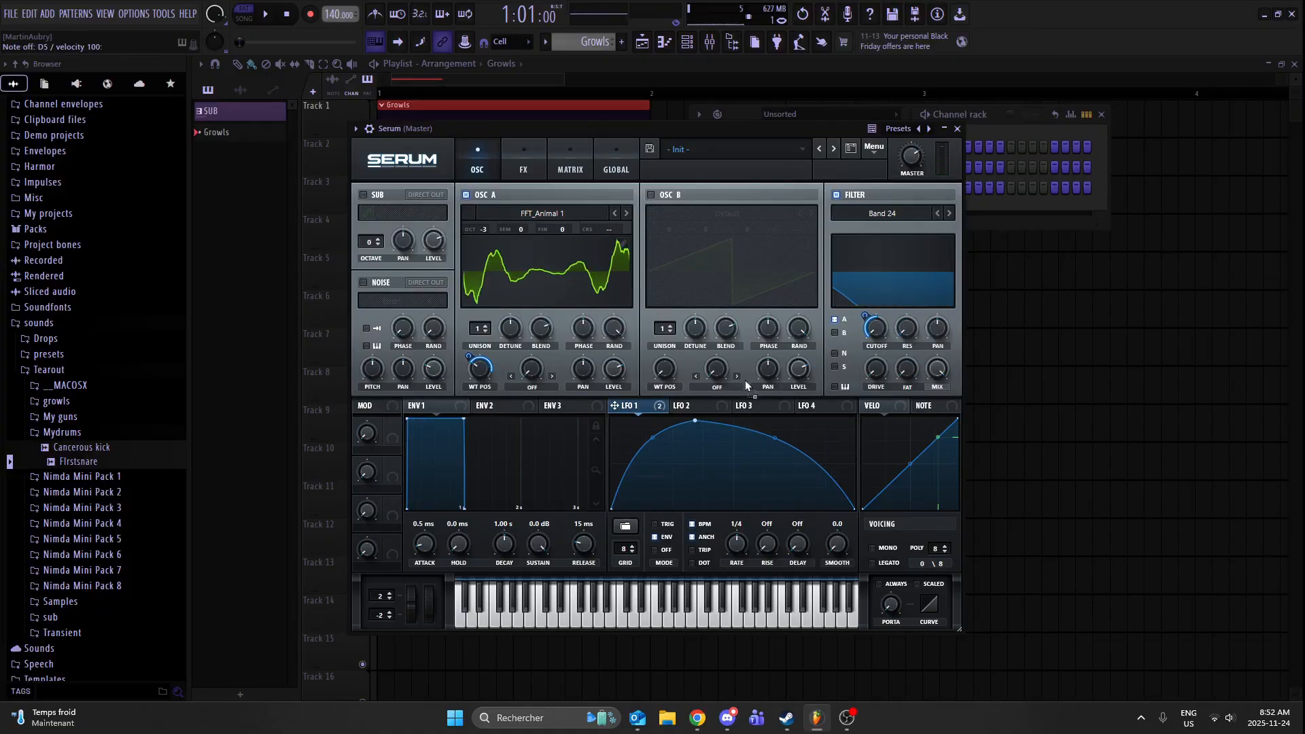
scroll(912, 322, "up", 1)
left_click_drag(906, 353, 930, 301)
left_click_drag(863, 381, 937, 251)
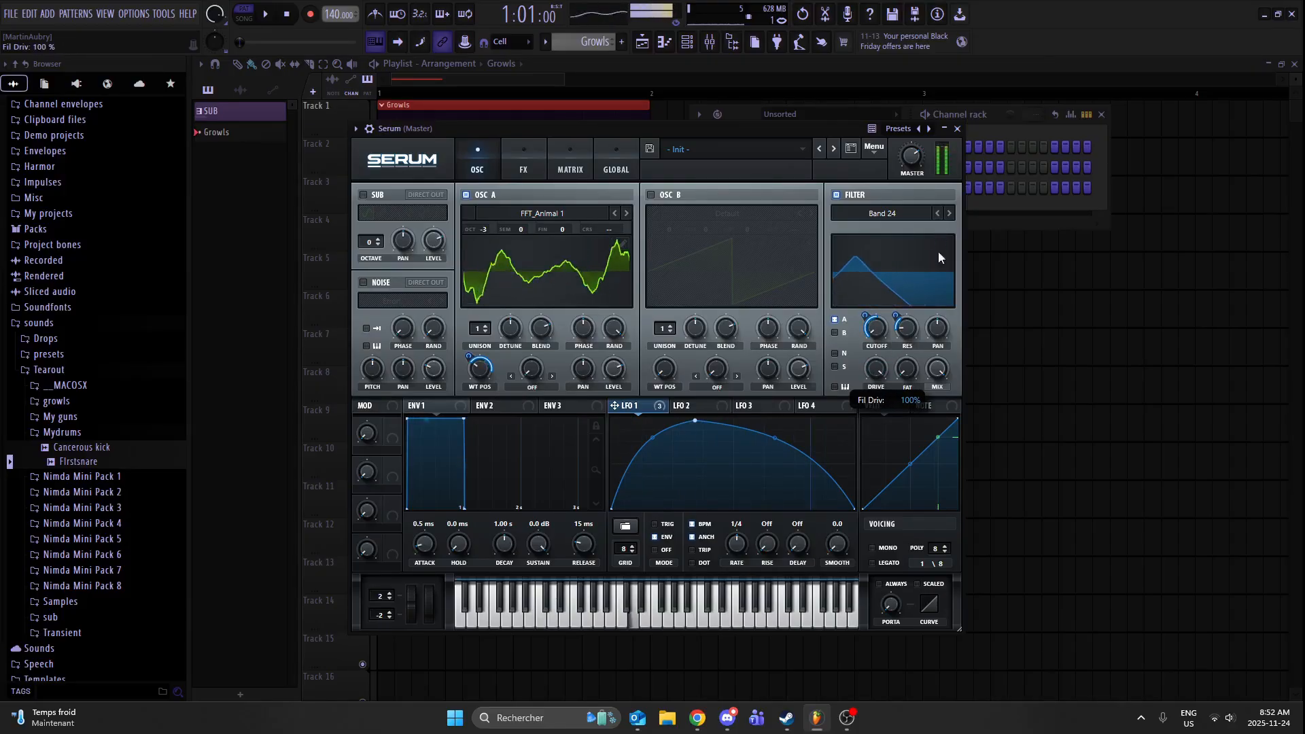
mouse_move(906, 365)
left_mouse_down()
mouse_move(919, 308)
mouse_move(968, 239)
mouse_move(919, 348)
mouse_move(898, 344)
left_mouse_up()
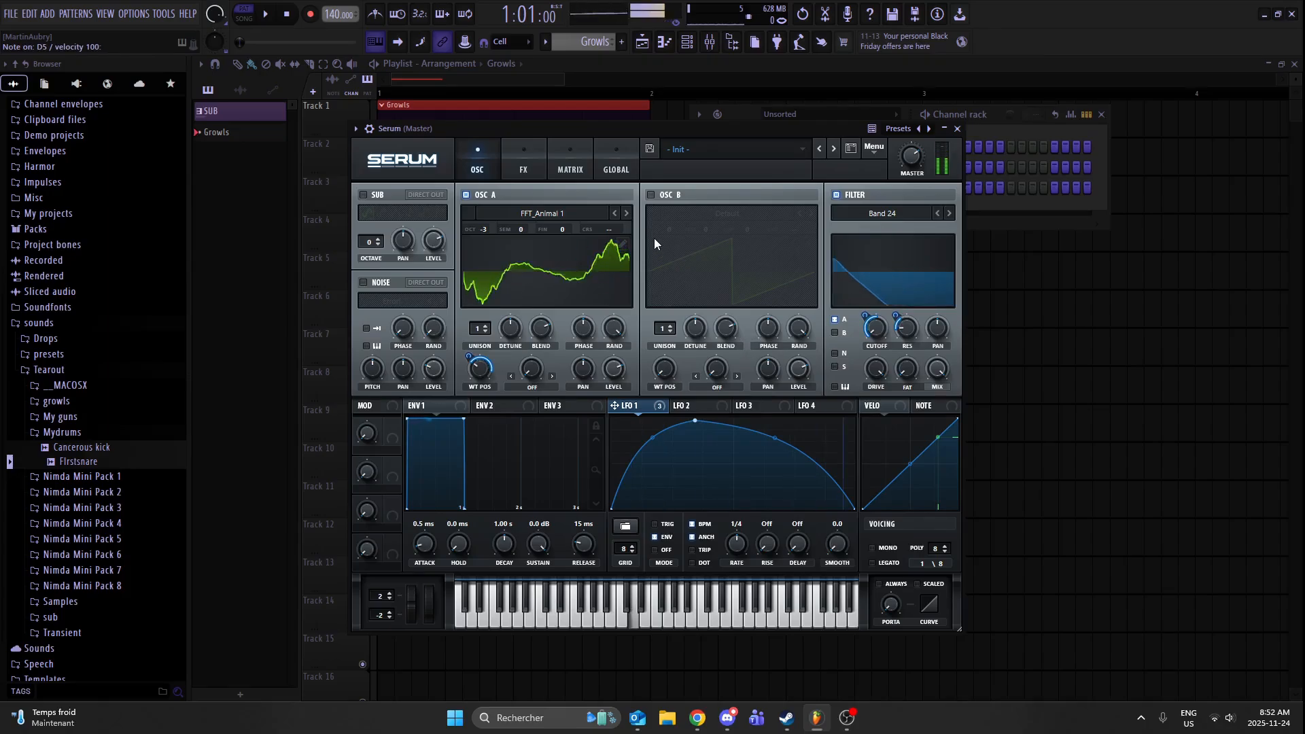
- Enable oscillator B at octave -3, set oscillator A's warp to FM (From B), and clear the LFO 2 modulation from it
left_click(650, 194)
left_click(532, 387)
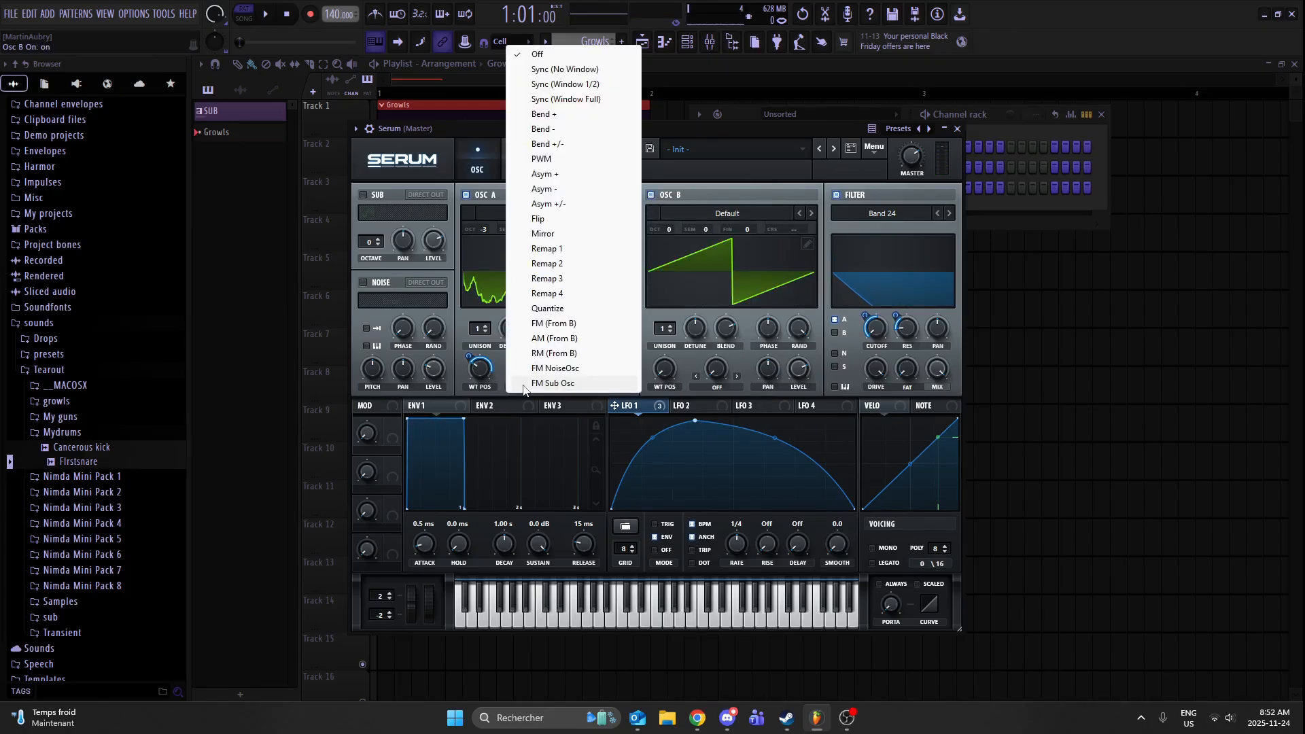
left_click(598, 324)
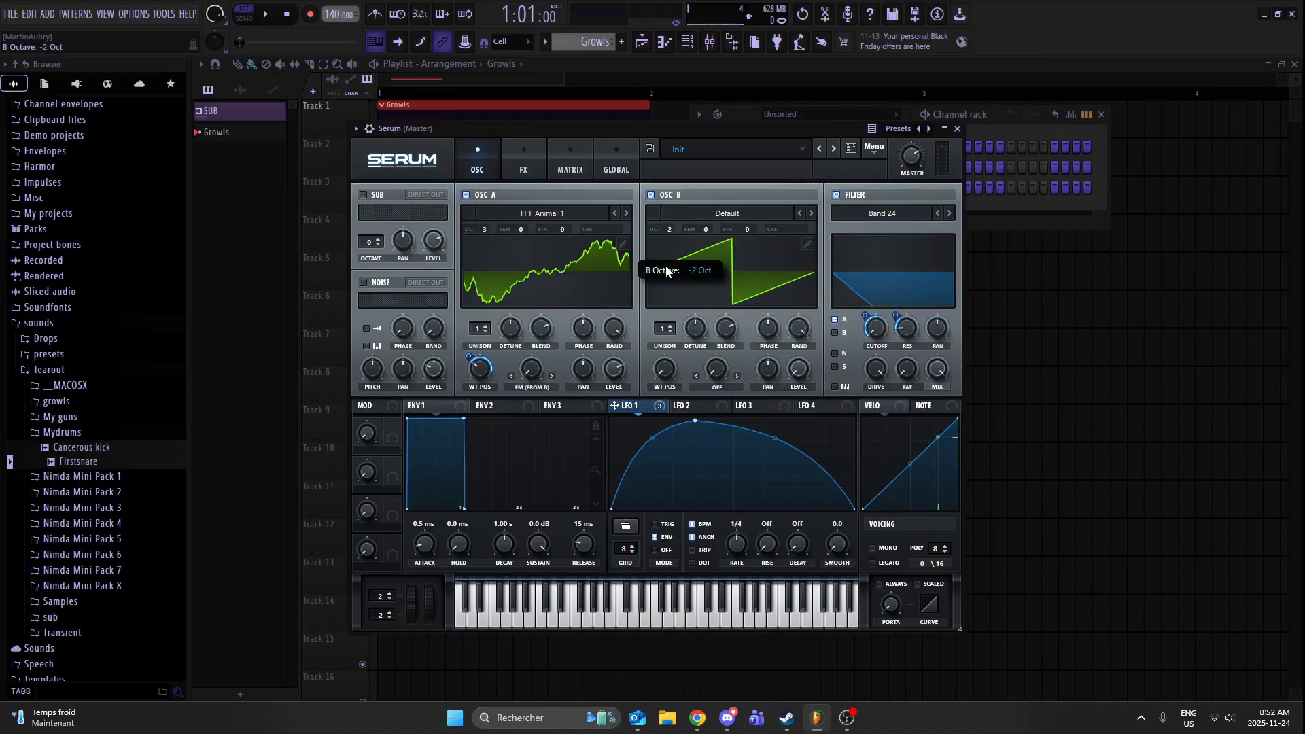
left_click_drag(539, 381, 548, 343)
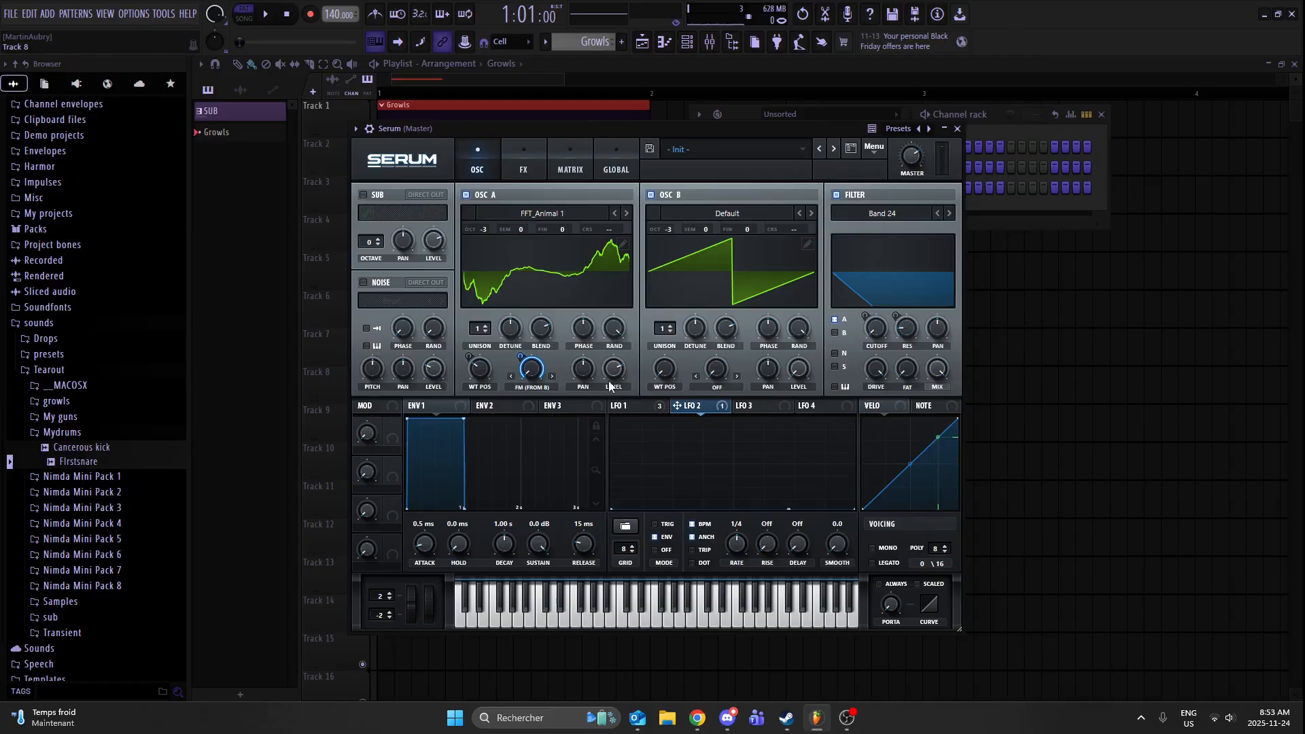
right_click(544, 371)
left_click(629, 403)
- Enable the Tube distortion effect and assign LFO 1 to its drive
left_click(523, 166)
left_click(367, 217)
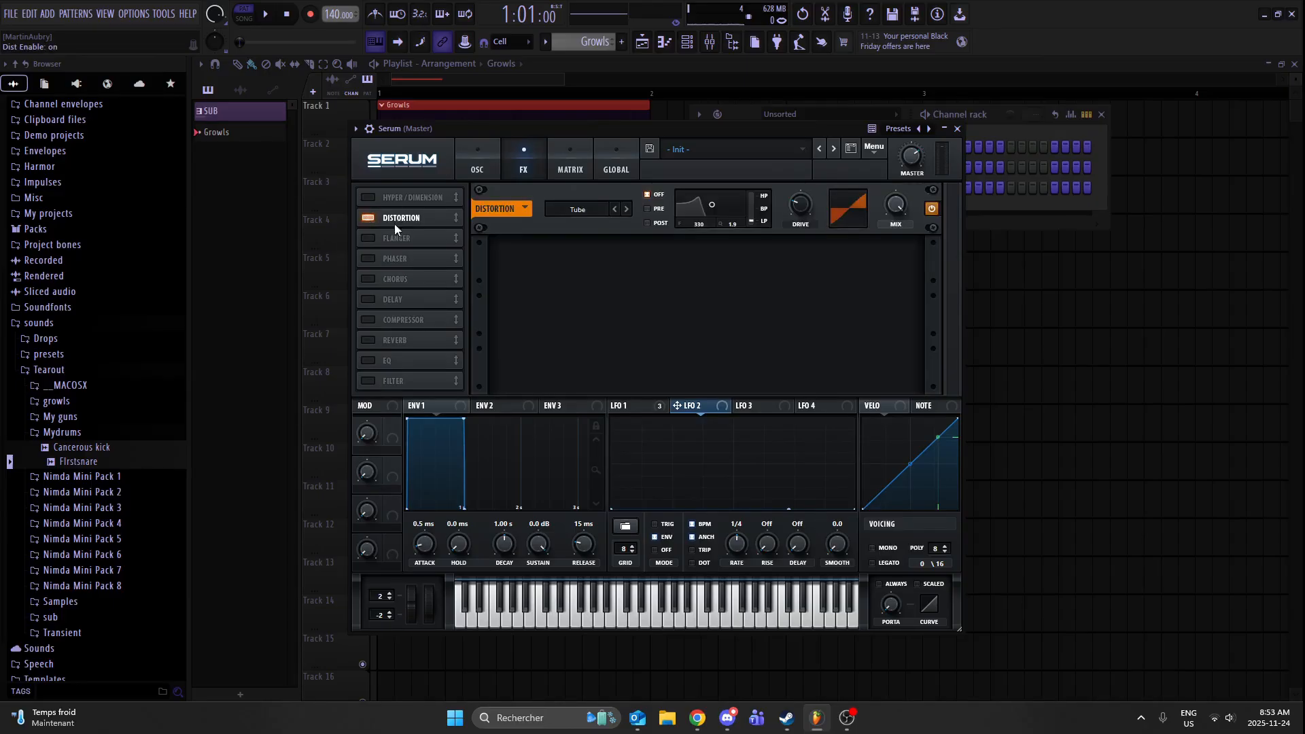
left_click_drag(610, 407, 799, 204)
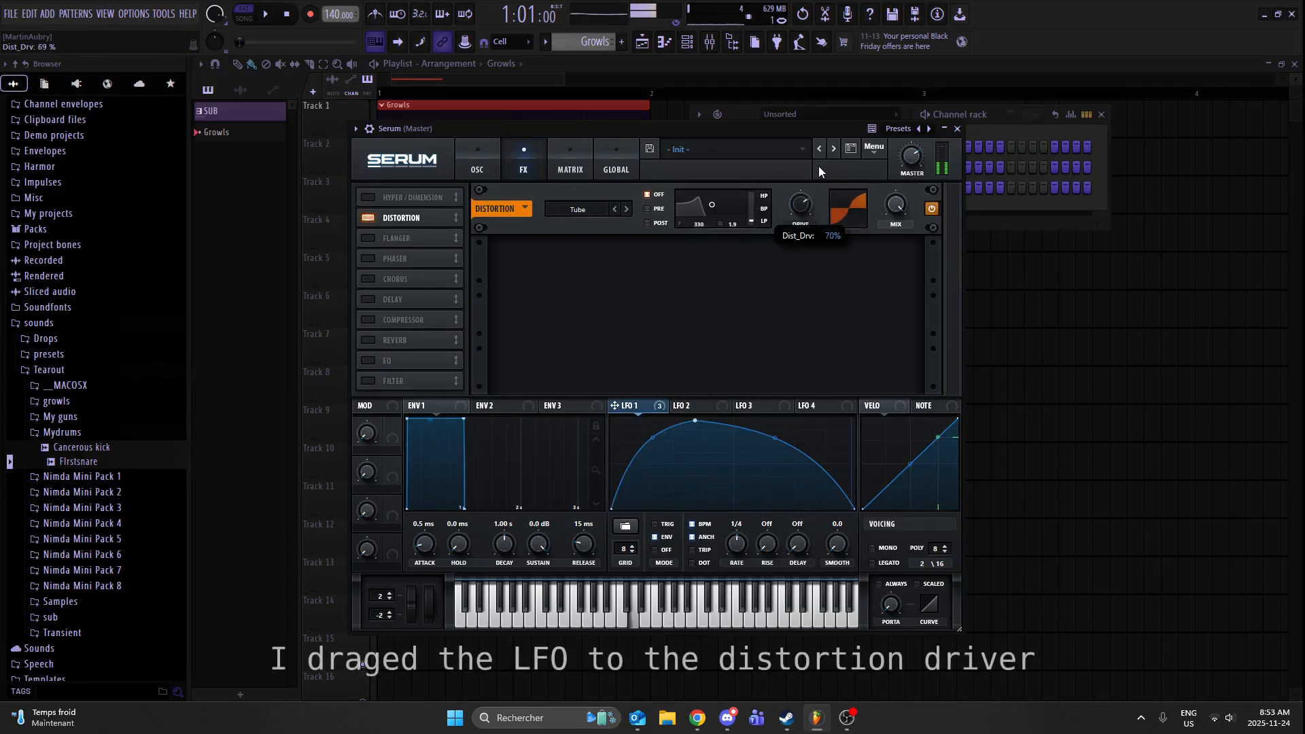
left_click_drag(615, 406, 811, 219)
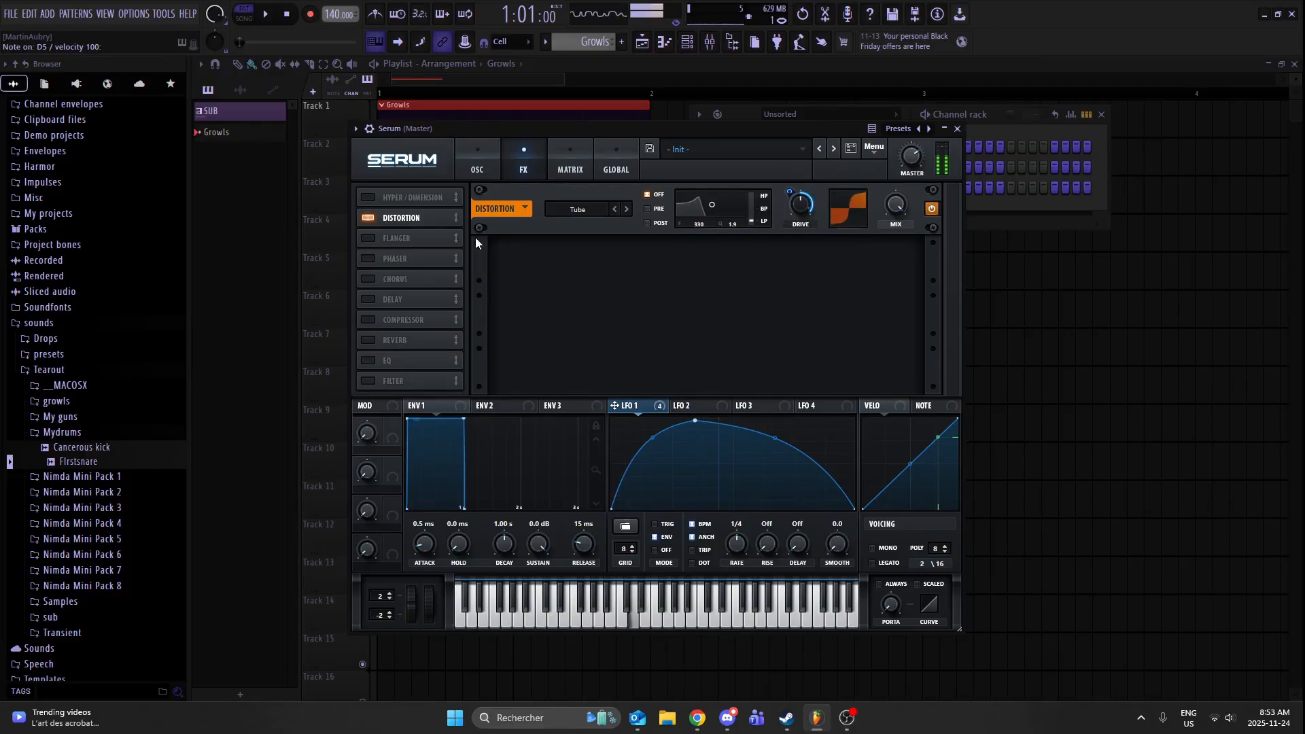
- Add a multiband compressor with about 19.5 dB gain and a filter effect, placing the filter directly after the compressor
left_click(403, 319)
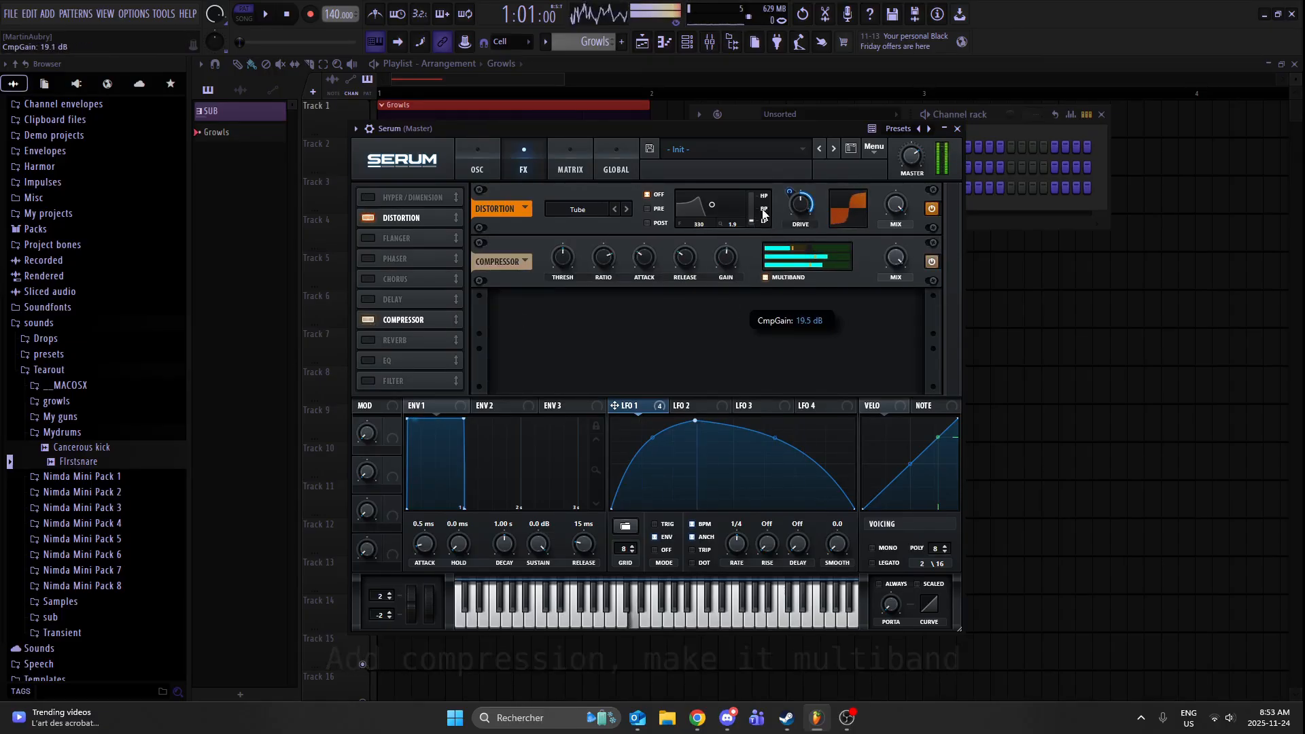
left_click(397, 381)
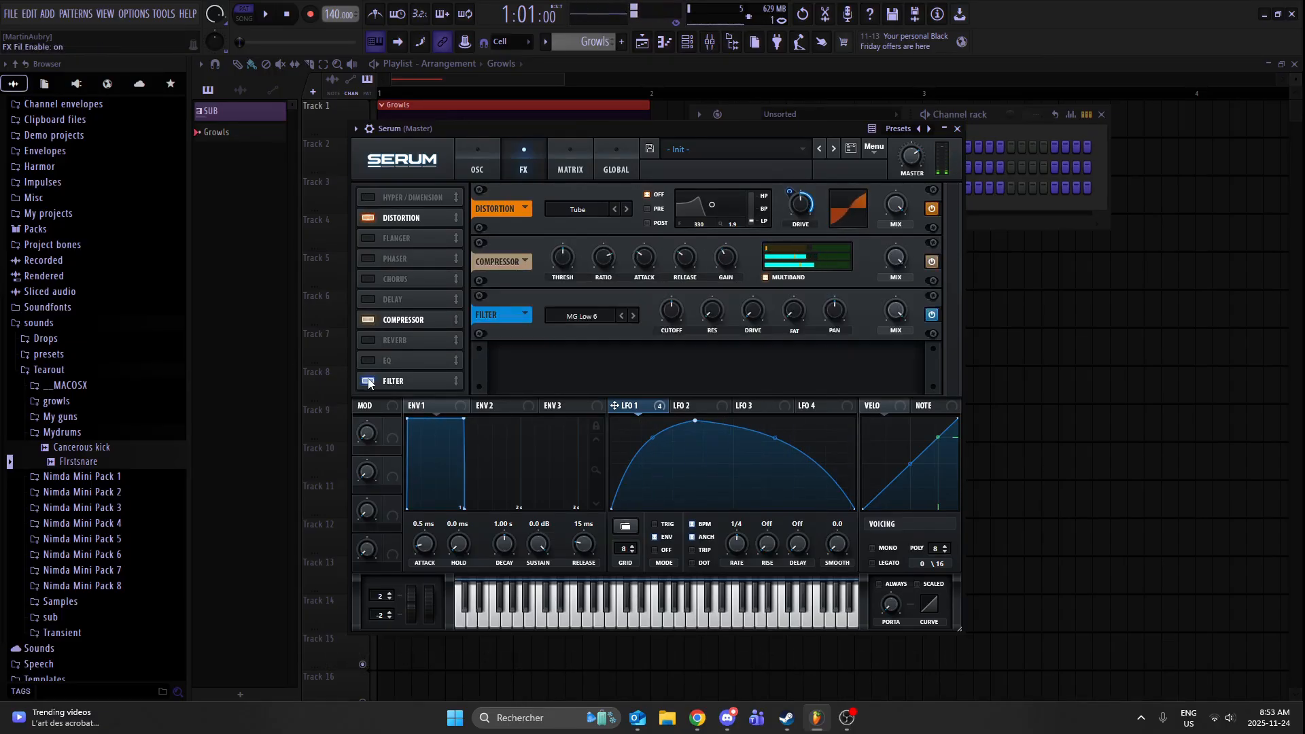
left_click_drag(397, 381, 407, 351)
left_click_drag(418, 254, 418, 246)
left_click_drag(411, 352, 431, 247)
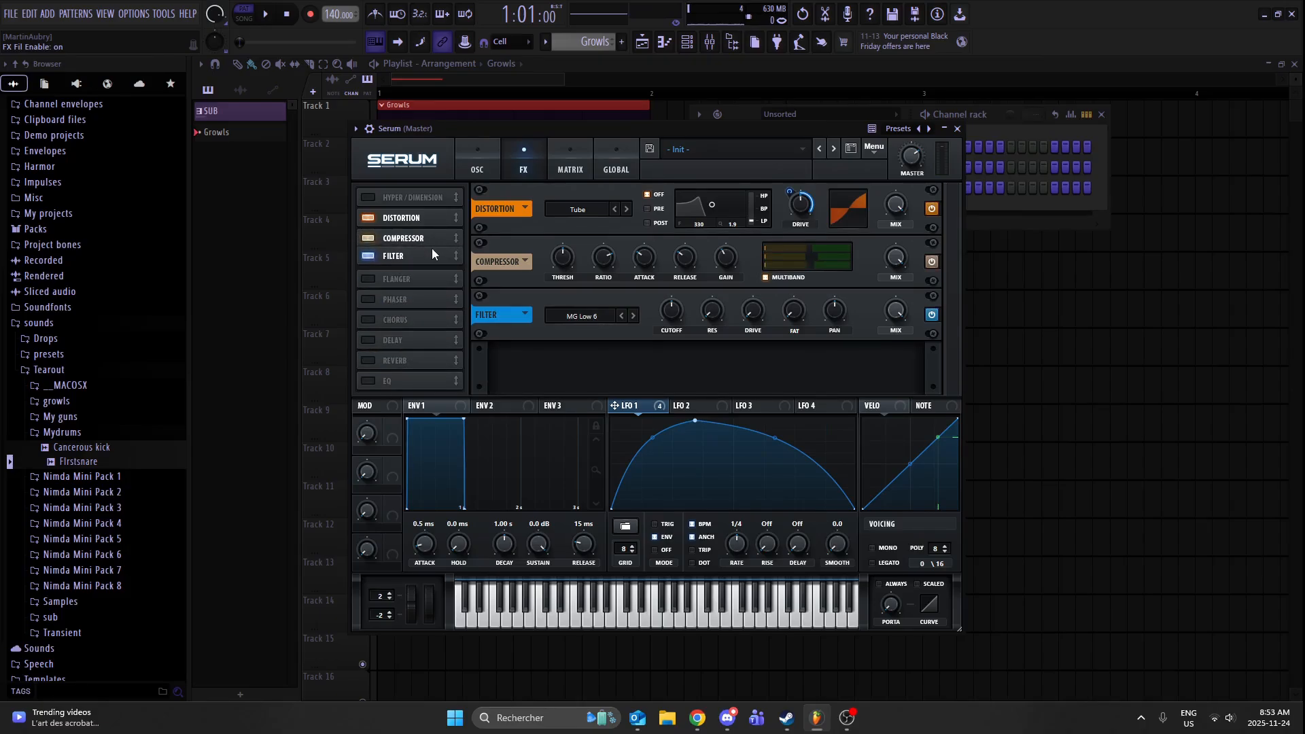
- Set the filter effect to Combs with cutoff about 33 Hz, drive about 57%, mix about 35%, and slightly raised resonance
left_click(581, 316)
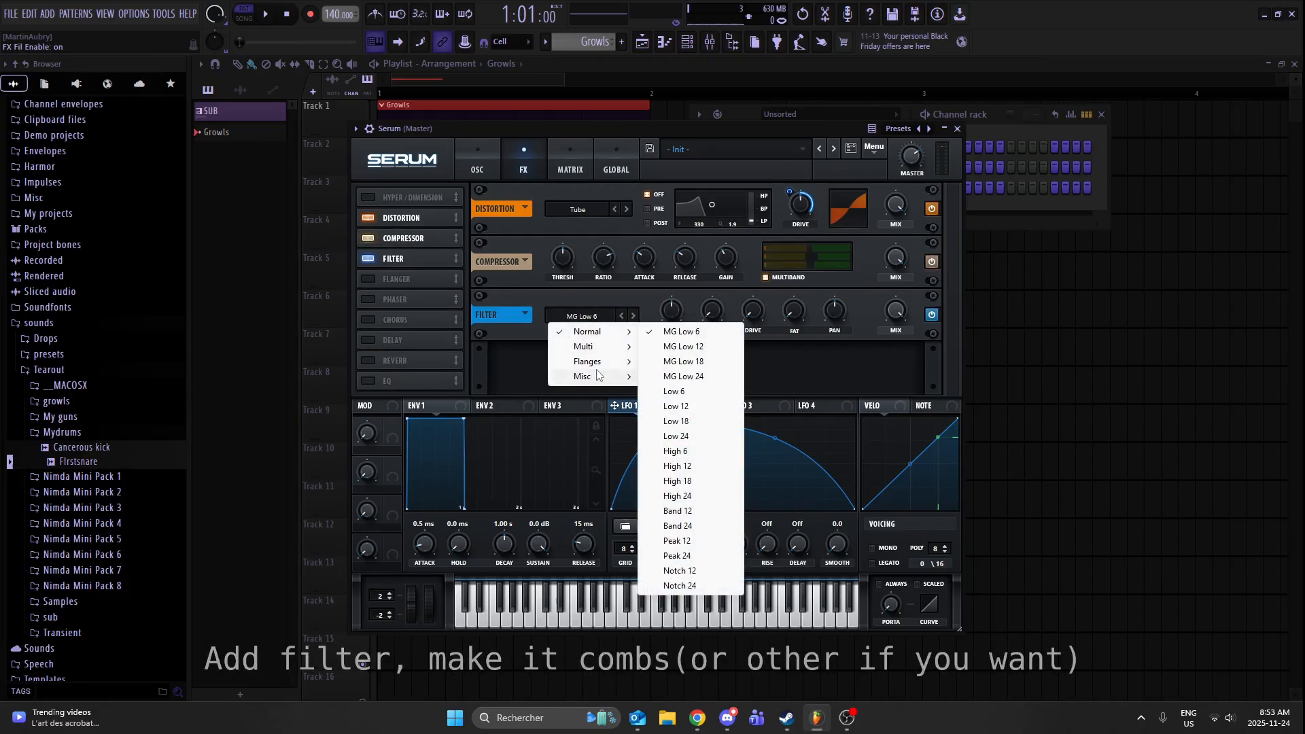
mouse_move(611, 366)
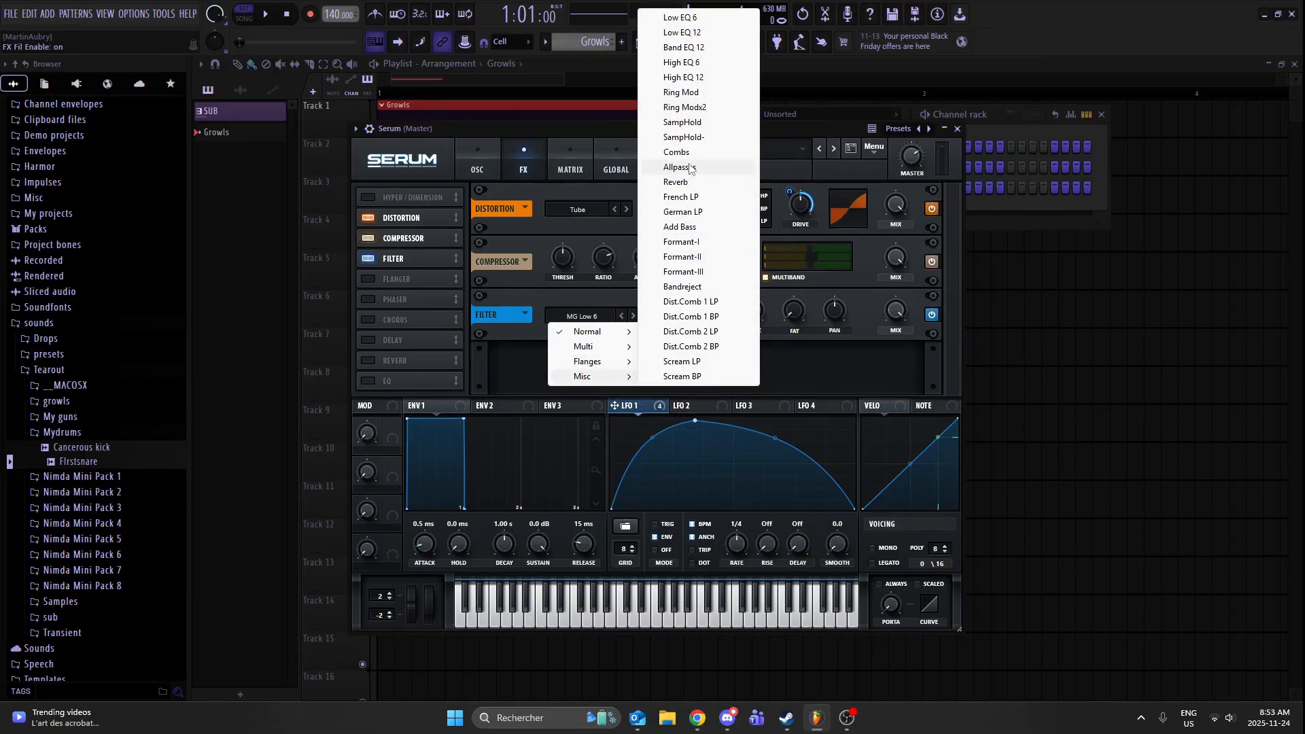
left_click(691, 155)
left_click_drag(670, 310, 658, 344)
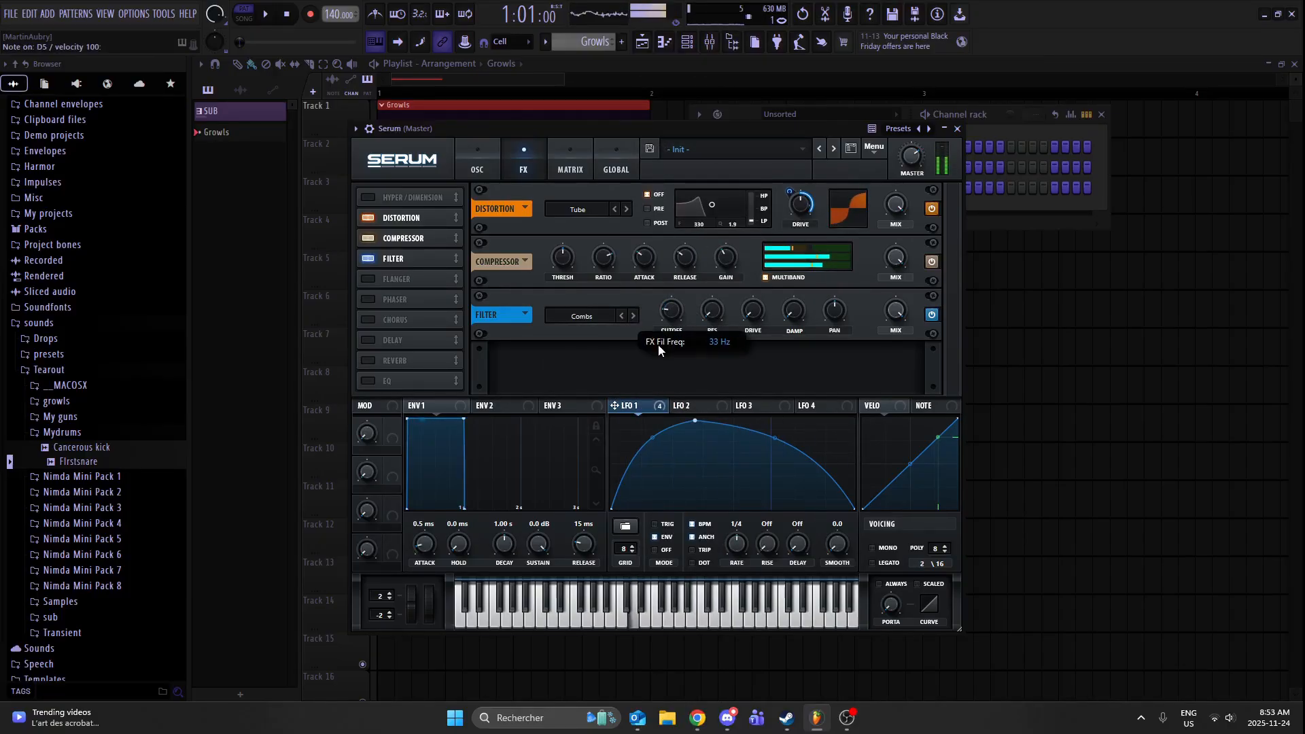
left_click_drag(752, 310, 783, 257)
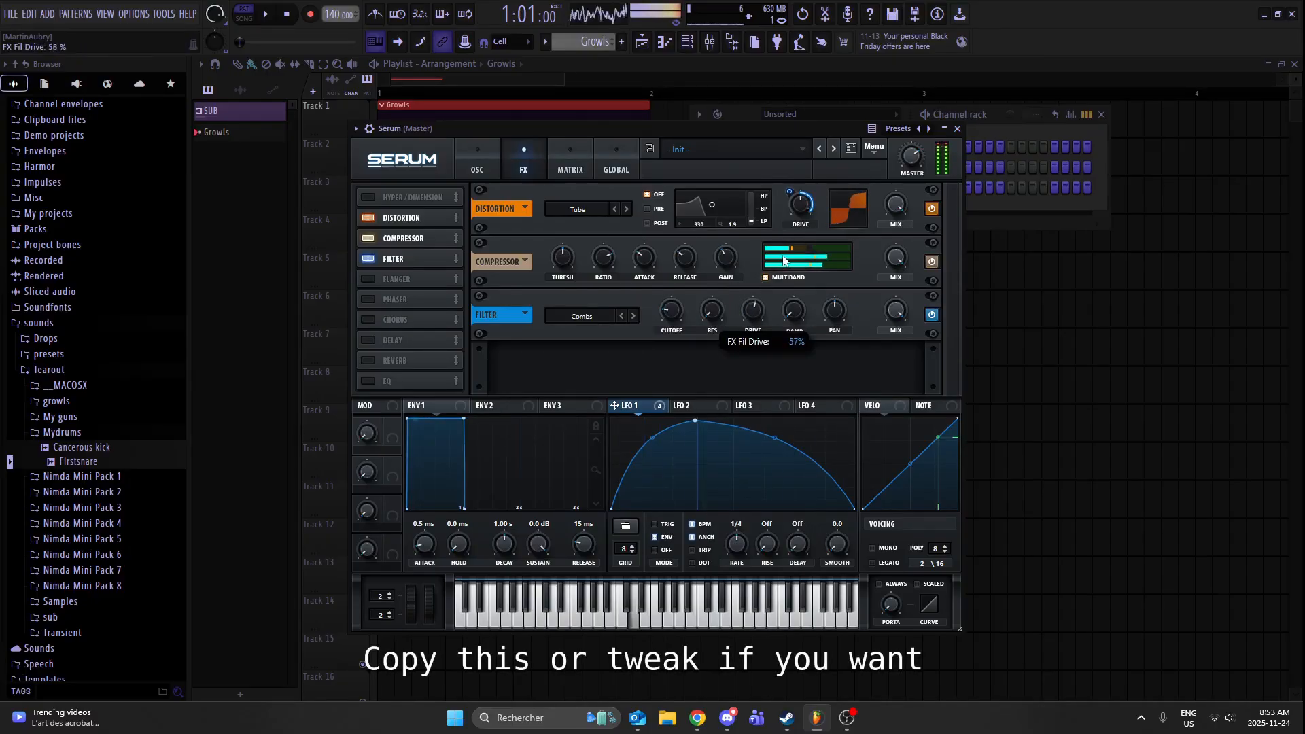
left_click_drag(893, 310, 885, 404)
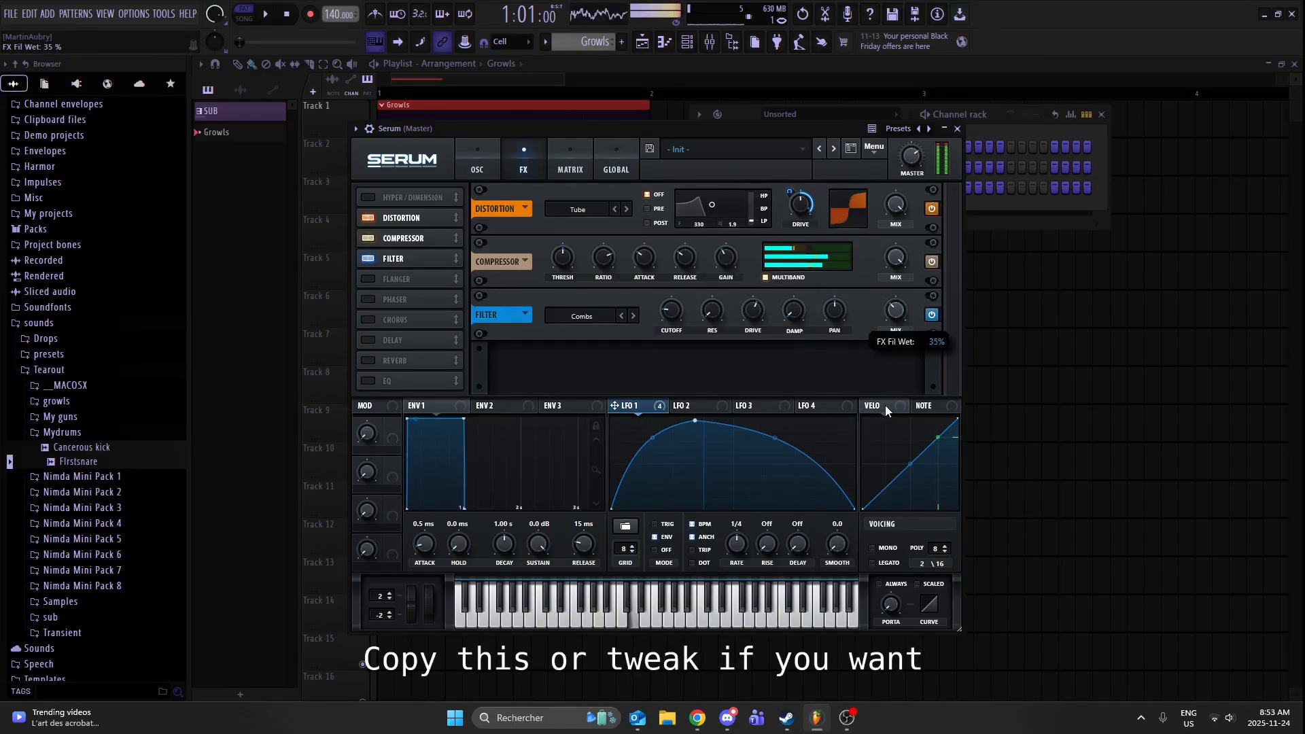
left_click_drag(726, 315, 725, 284)
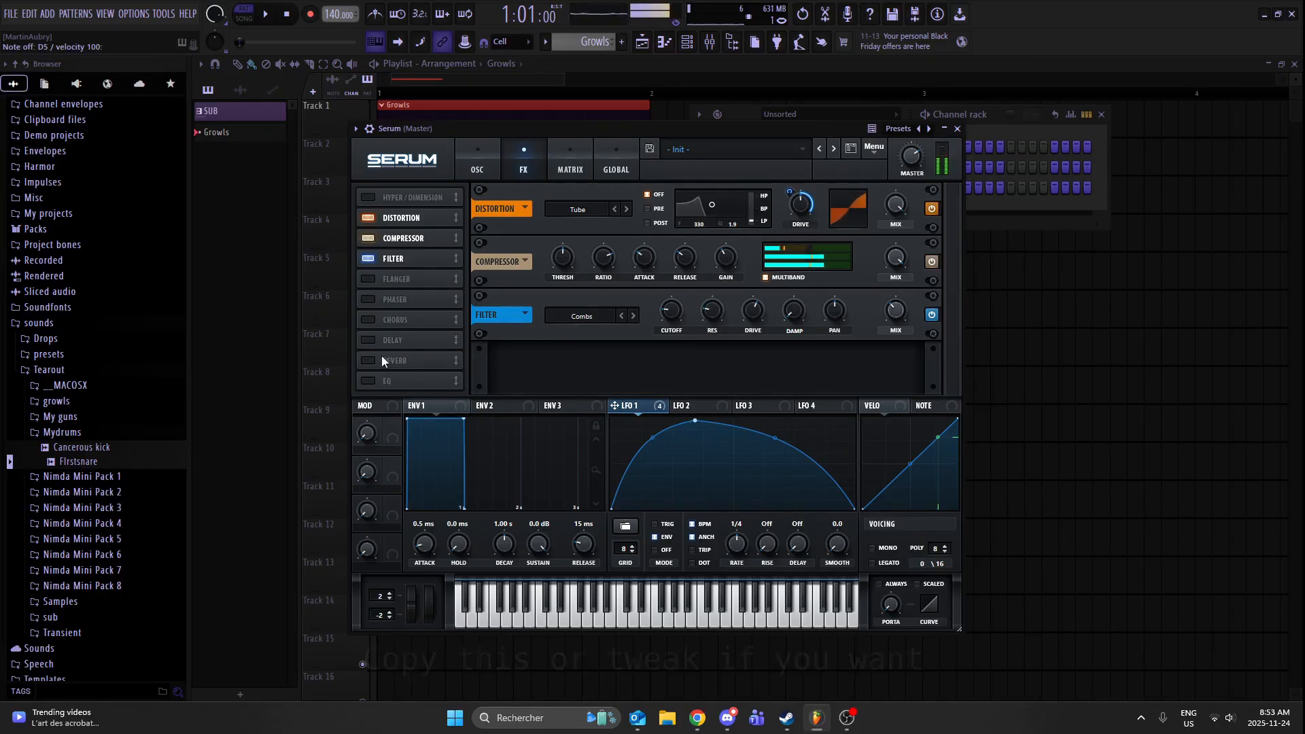
- Add Hyper/Dimension after the filter effect with Hyper mix at 0%, adjust the Dimension size, and set Dimension mix to about 47%
left_click(387, 198)
left_click_drag(387, 198, 404, 275)
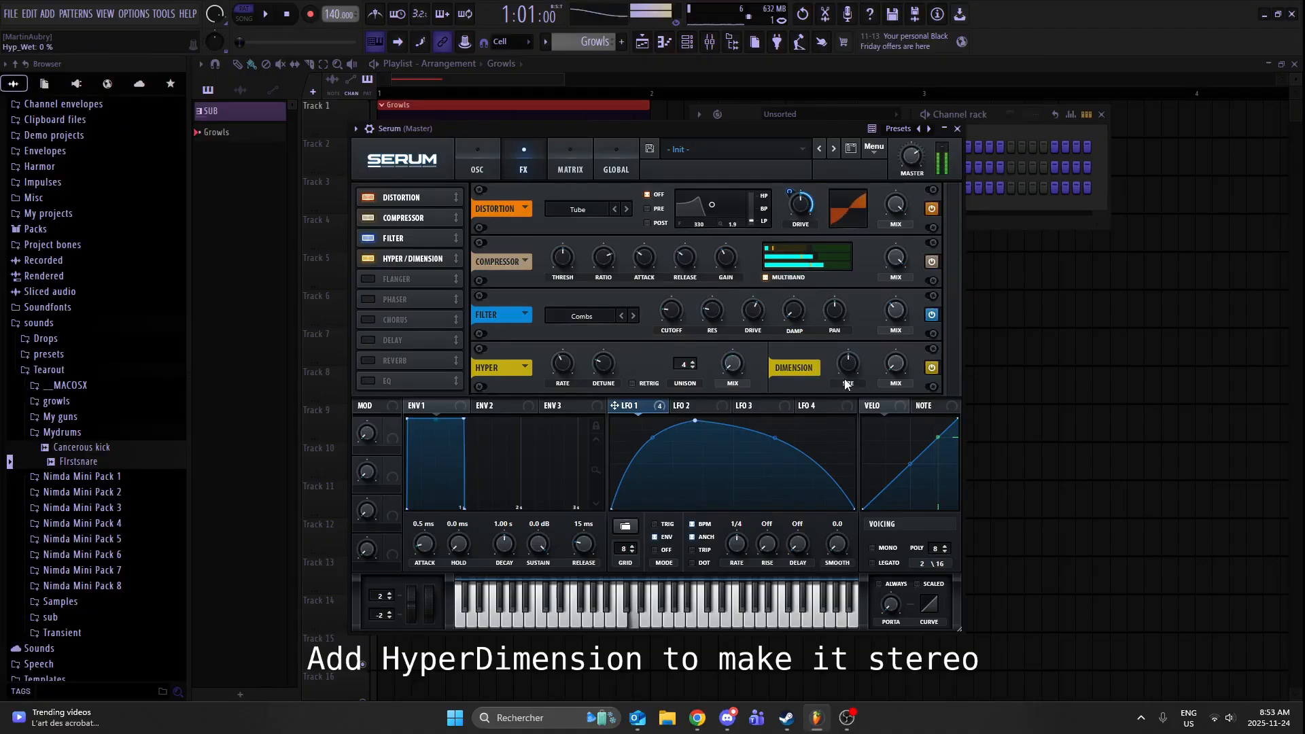
left_click_drag(927, 322, 851, 365)
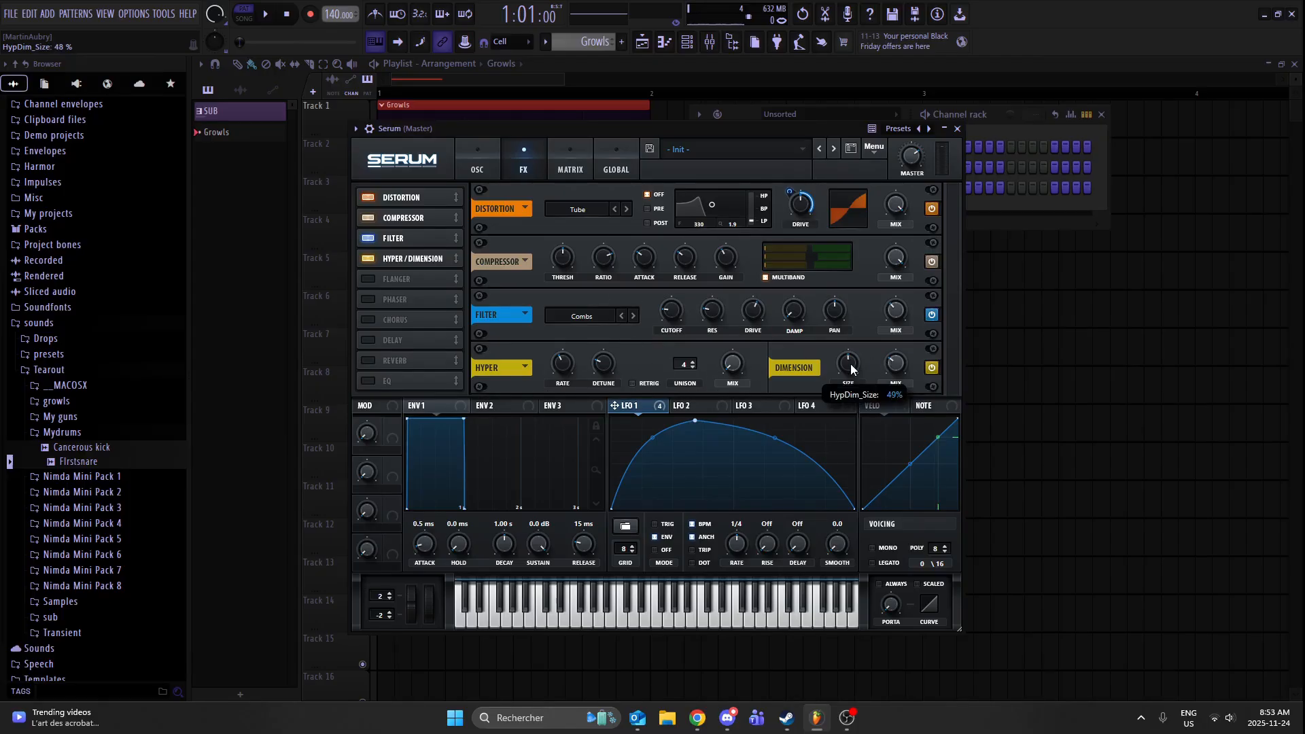
key("x")
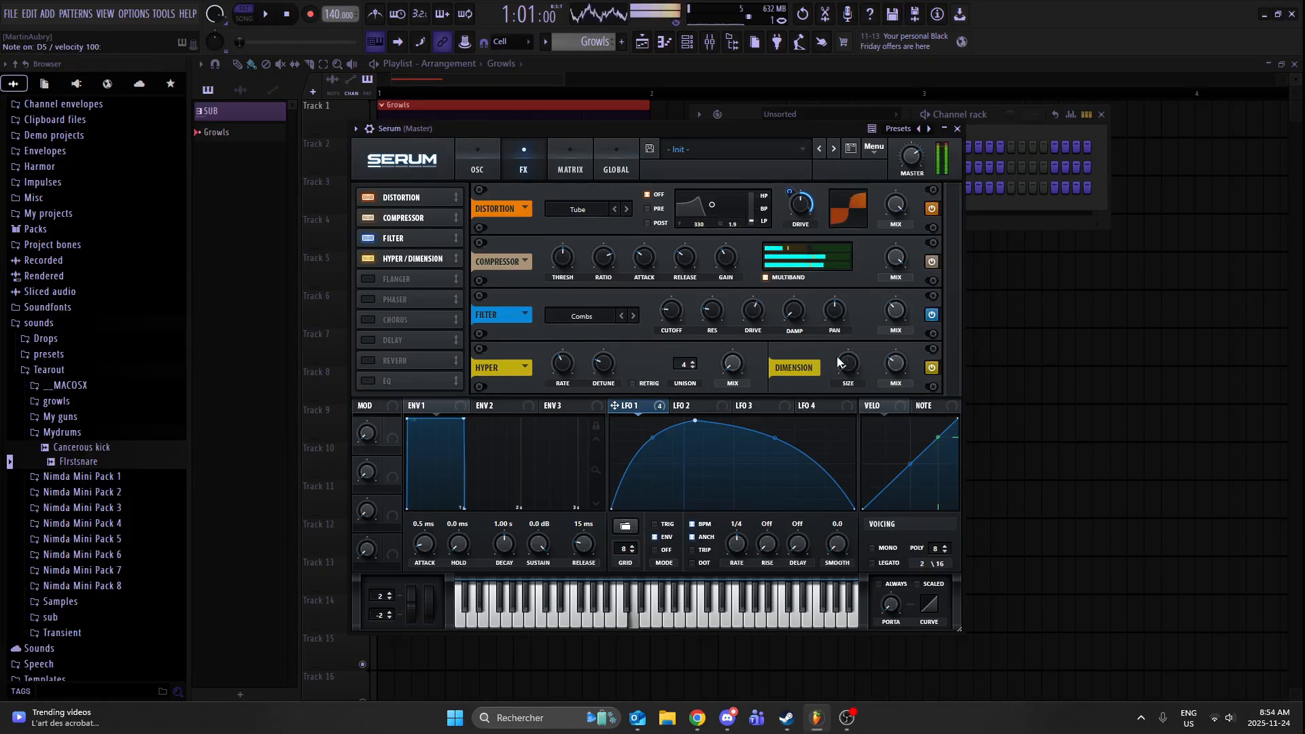
left_click_drag(896, 370, 887, 385)
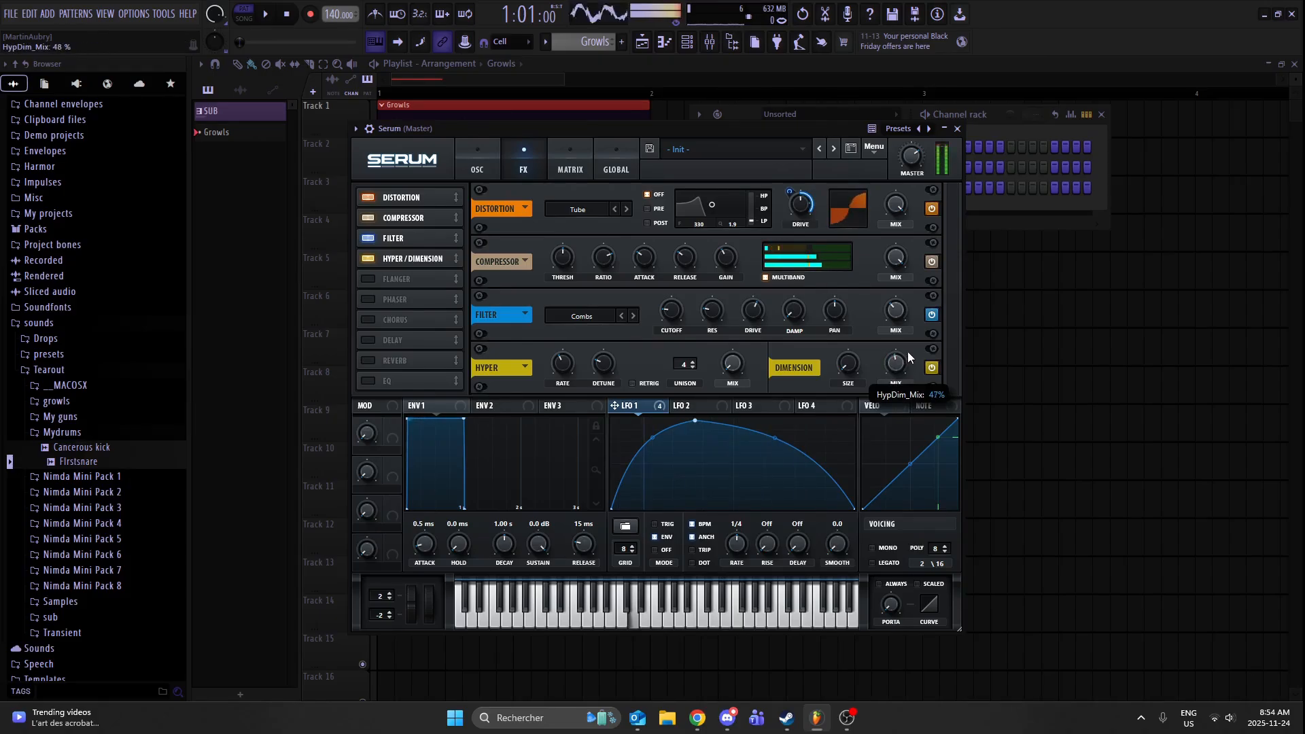
key("x")
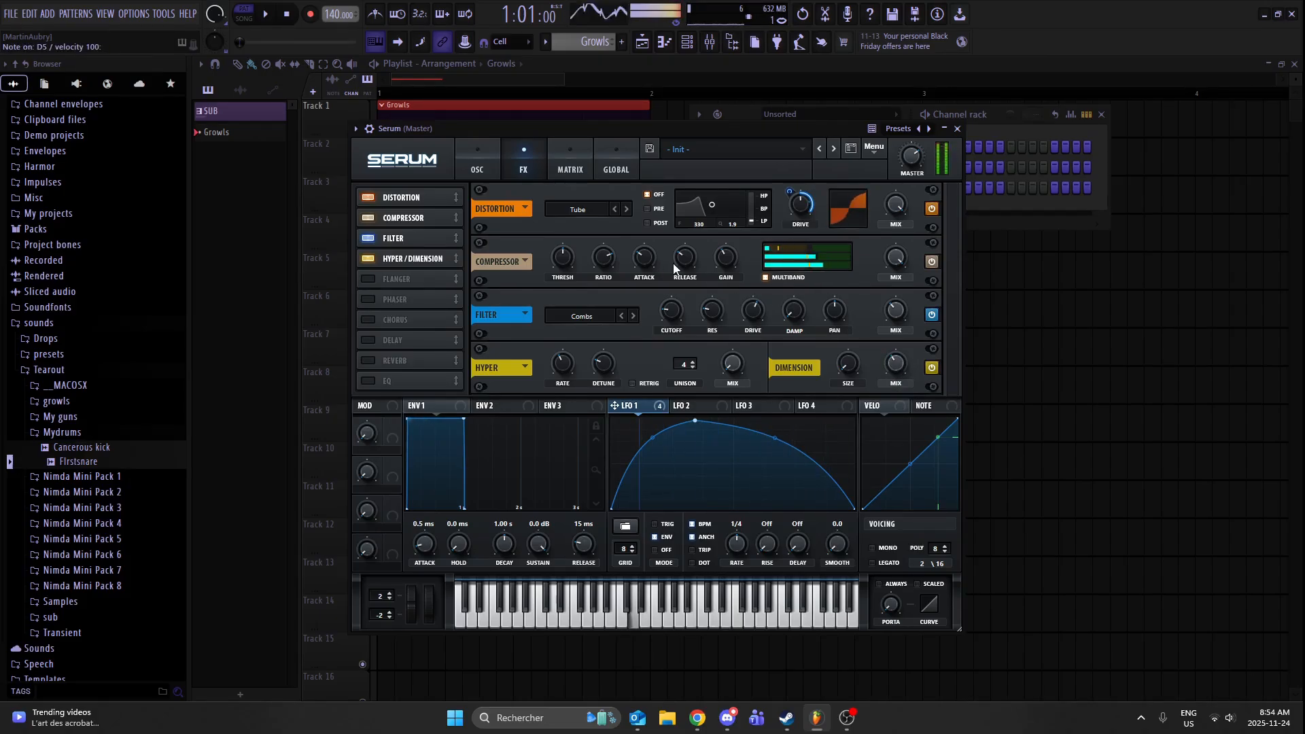
- Audition the growl and assign LFO 1 to the level of oscillator A
key("x")
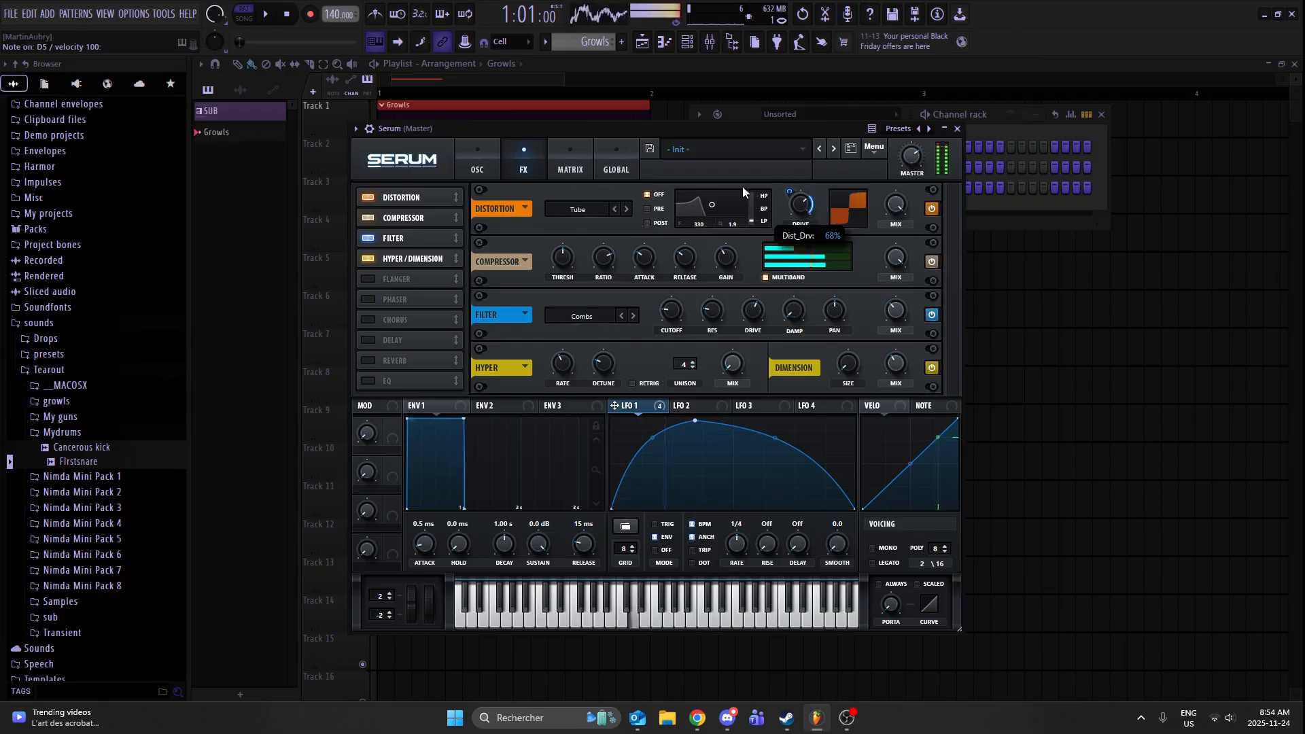
left_click(491, 168)
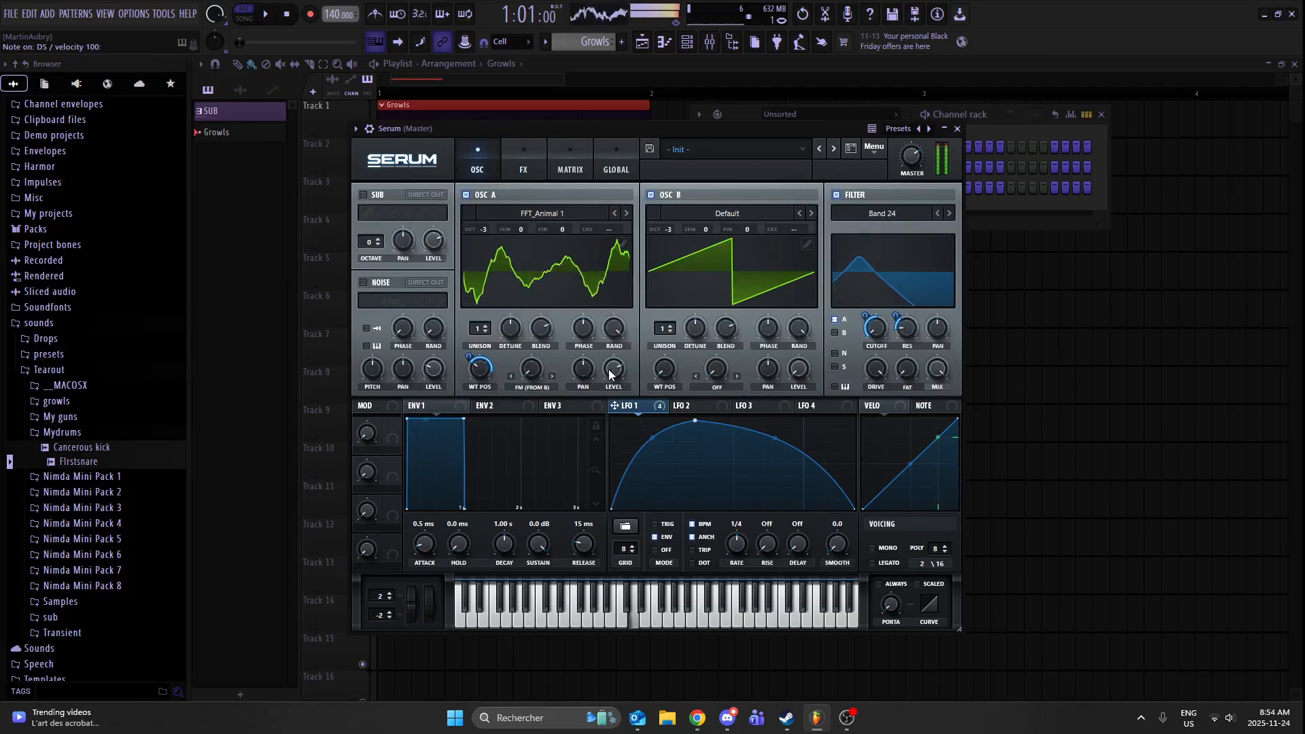
mouse_move(614, 405)
left_mouse_down()
mouse_move(583, 436)
mouse_move(629, 345)
mouse_move(593, 406)
left_mouse_up()
key("x")
key("x")
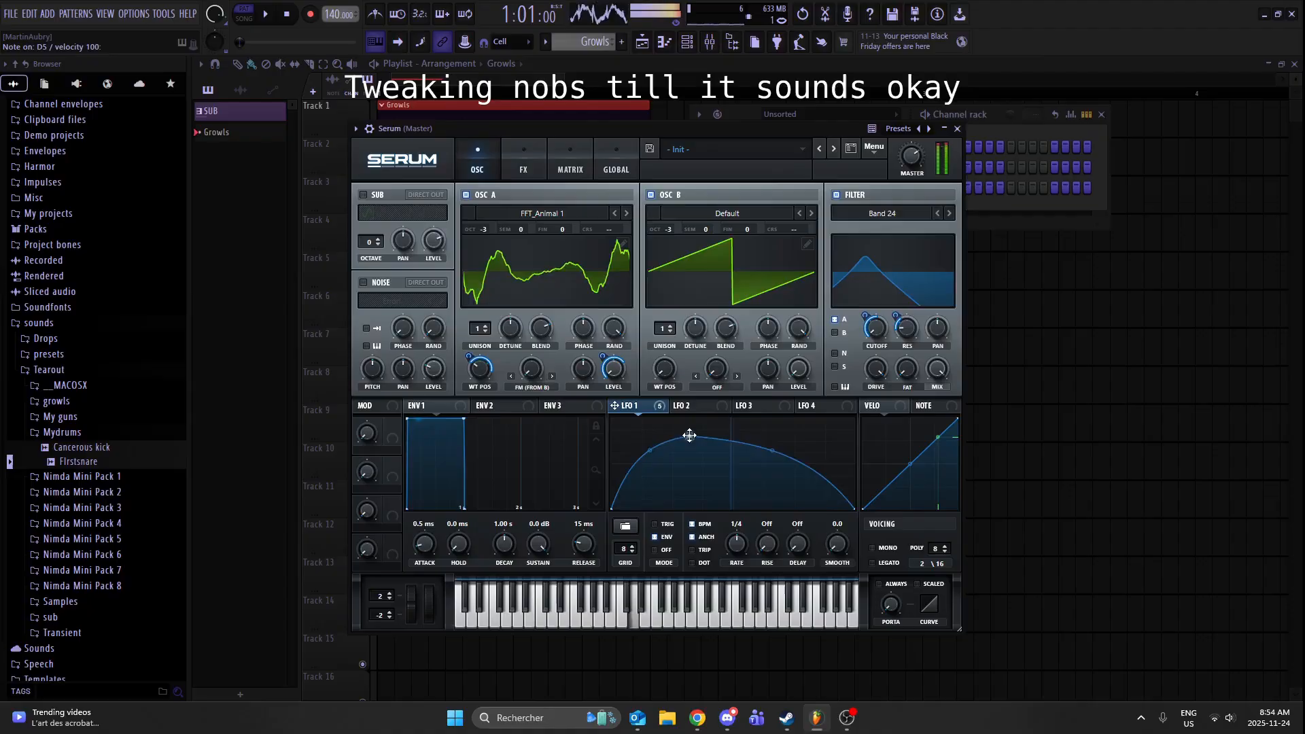
- Assign LFO 1 to the drive of the Band 24 filter and audition the sound
left_click_drag(878, 389, 878, 464)
key("x")
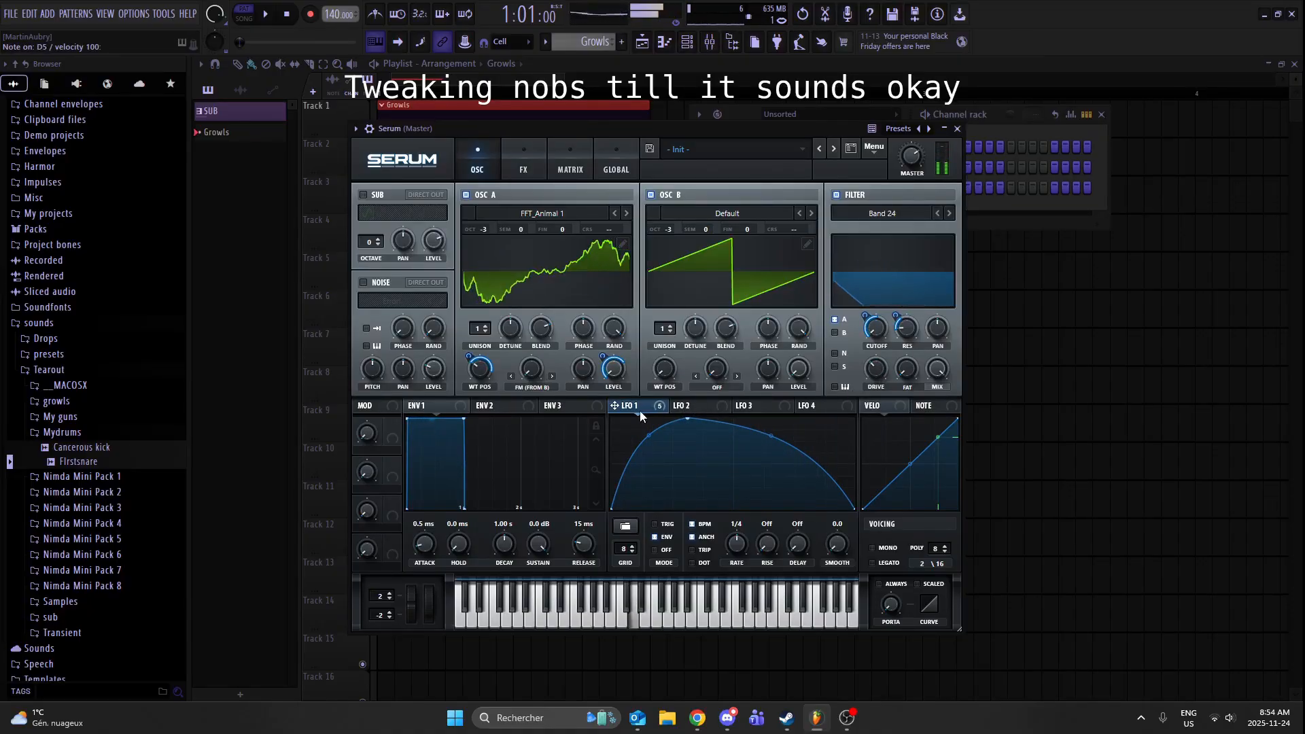
key("x")
left_click_drag(637, 411, 960, 278)
key("x")
key("x")
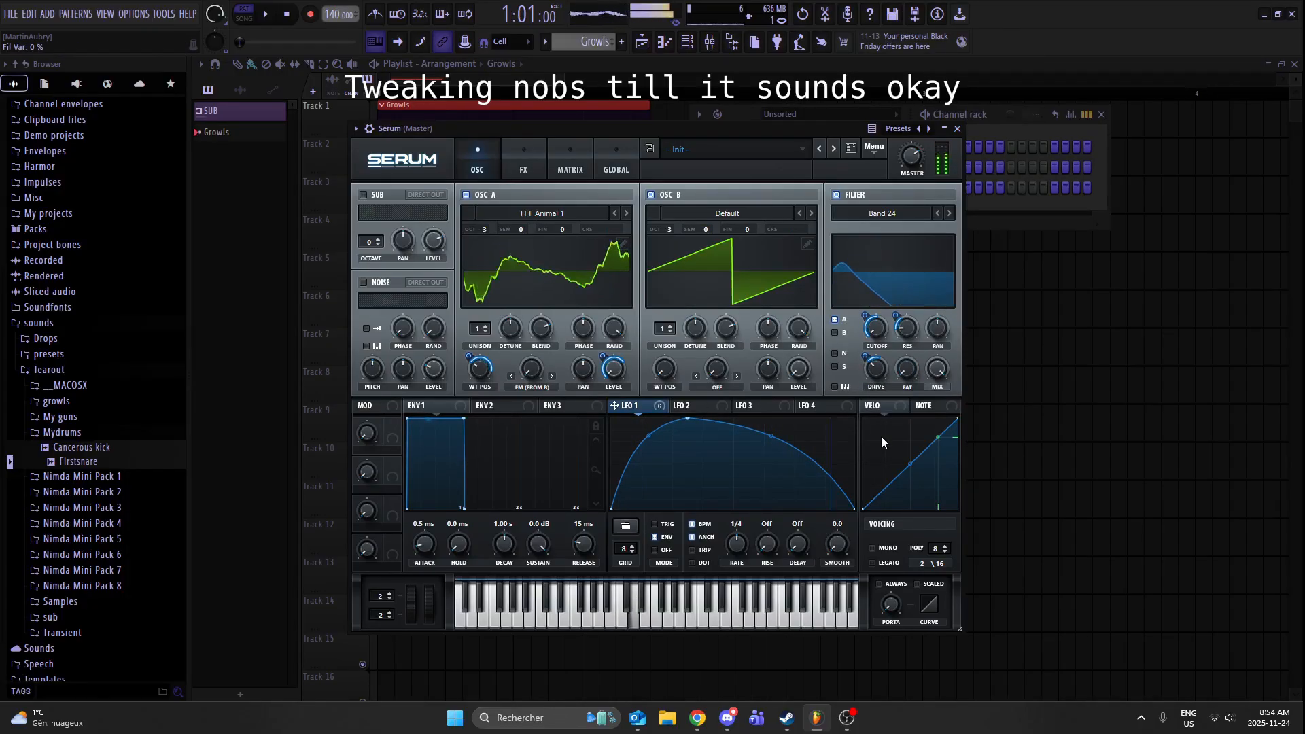
- Fine-tune the Band 24 filter's resonance and cutoff and oscillator A's wavetable position while auditioning notes
left_click_drag(907, 328, 941, 289)
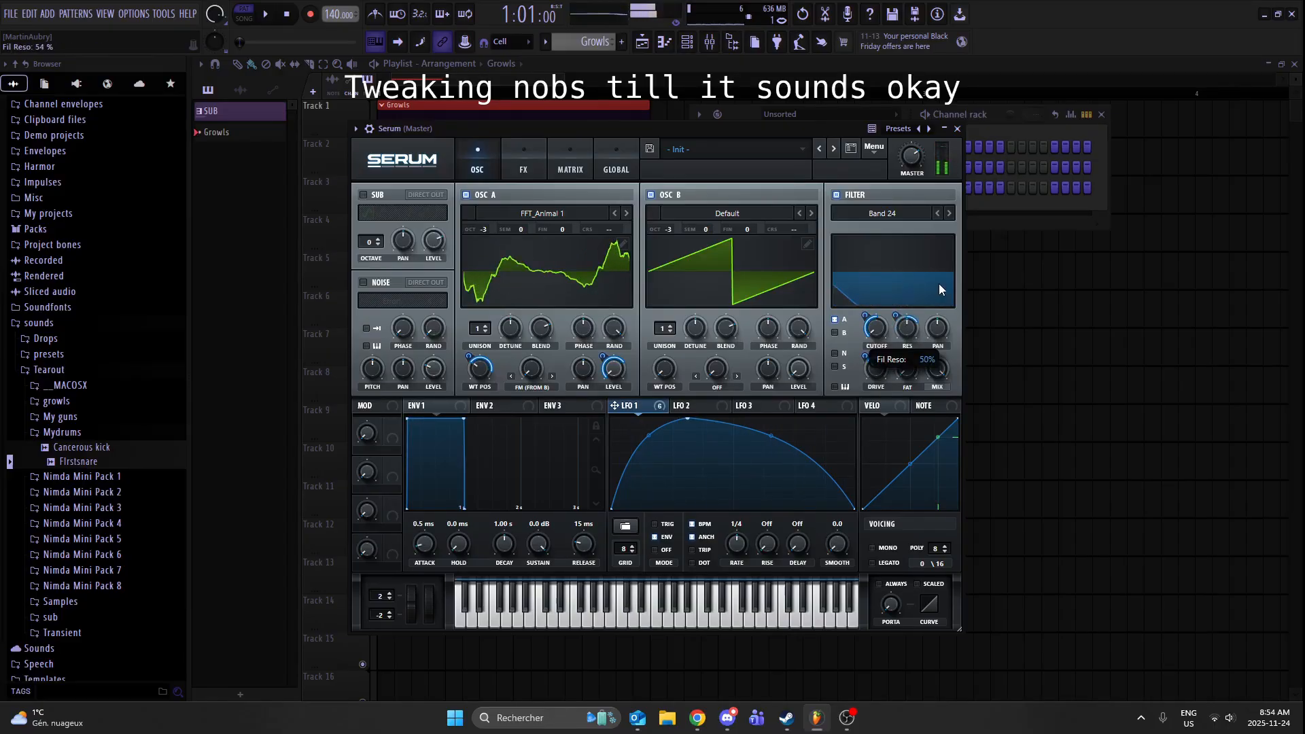
key("x")
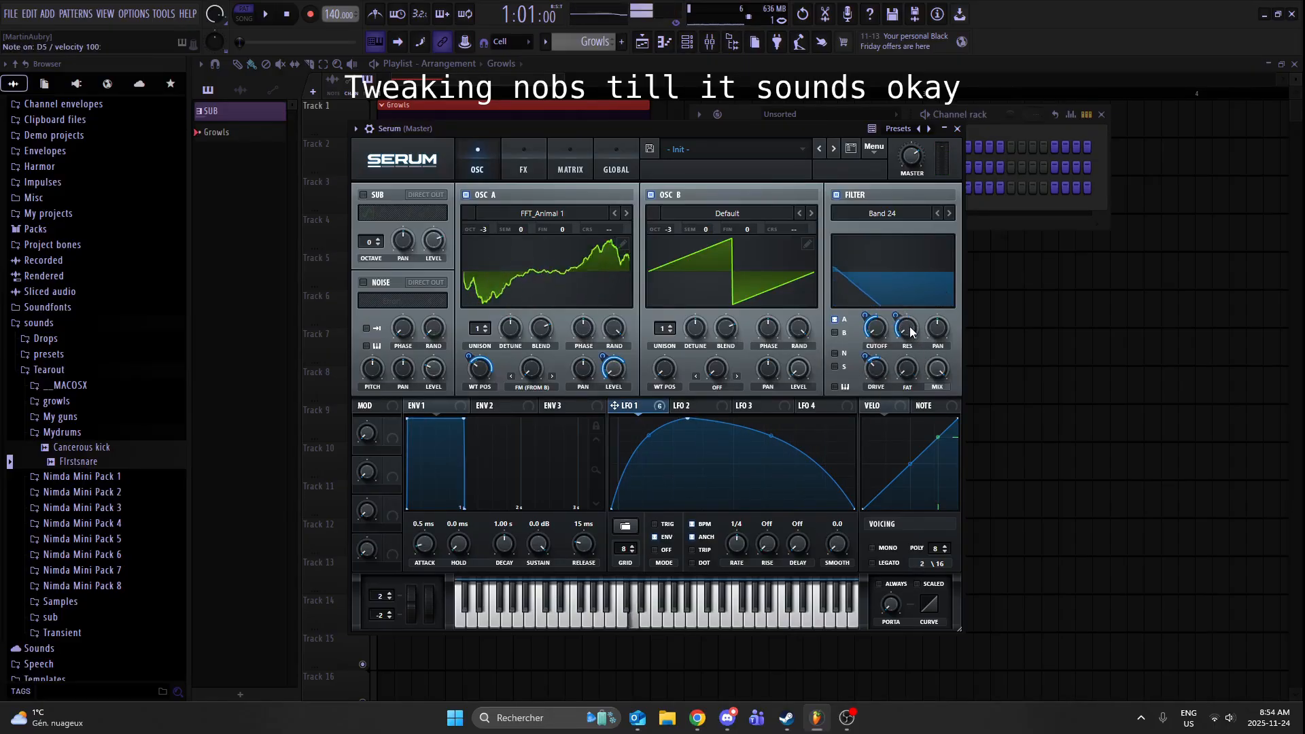
key("x")
mouse_move(877, 331)
left_mouse_down()
mouse_move(891, 325)
mouse_move(865, 324)
mouse_move(868, 312)
left_mouse_up()
key("x")
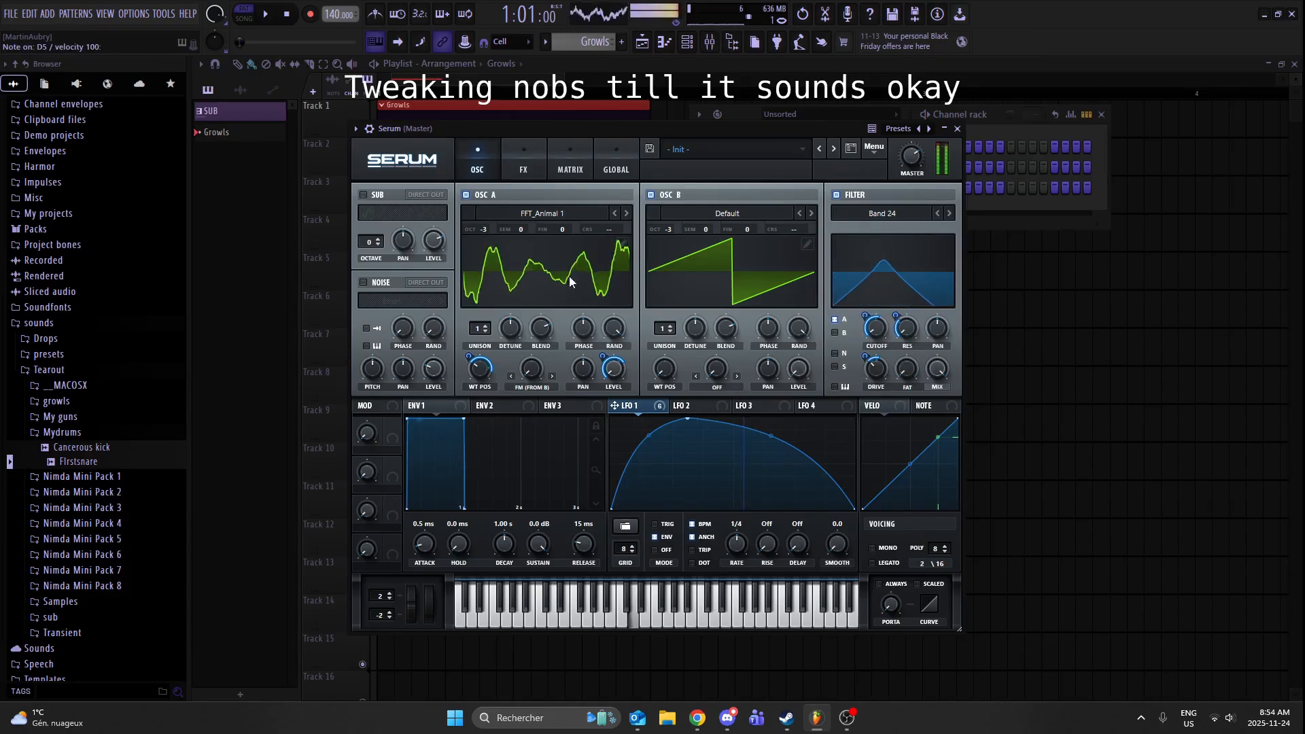
key("x")
left_click_drag(497, 367, 483, 396)
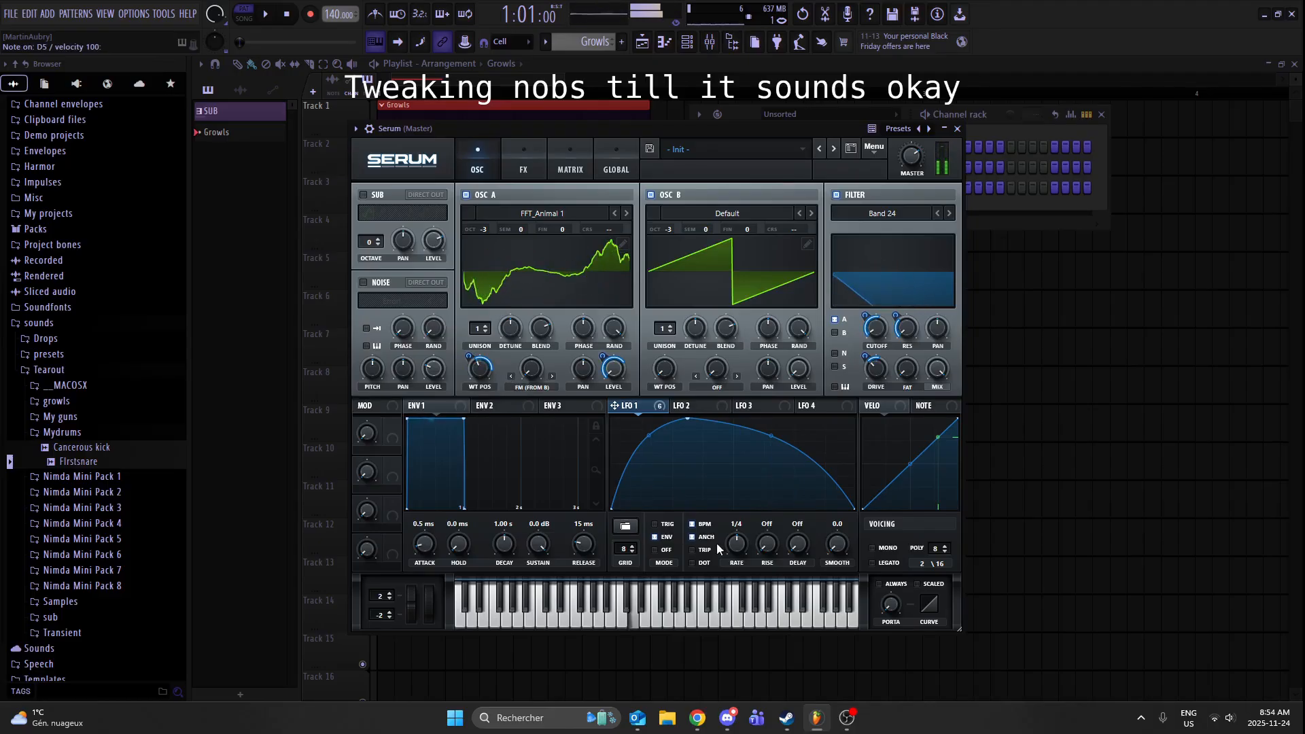
- Set the LFO 1 rate to 1/2, shift its peak earlier and make the falling curve fuller
left_click_drag(736, 545, 742, 559)
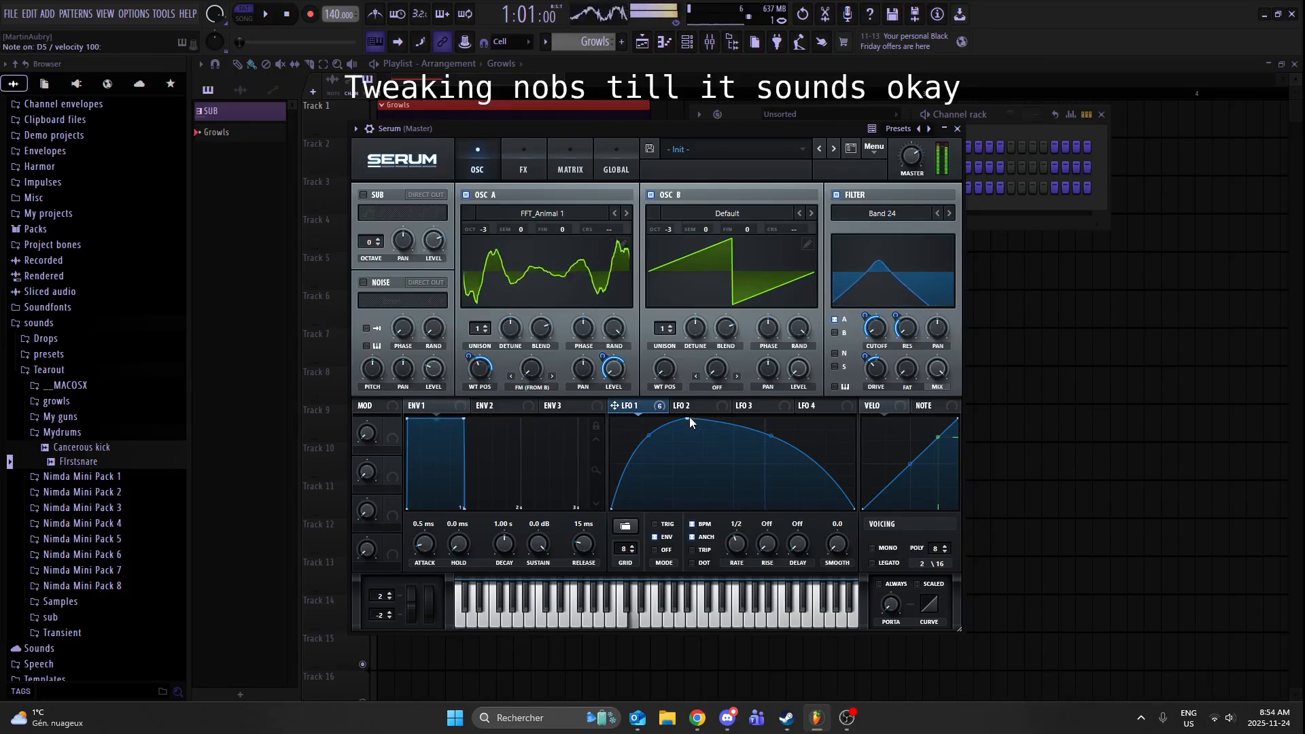
left_click_drag(690, 422, 659, 412)
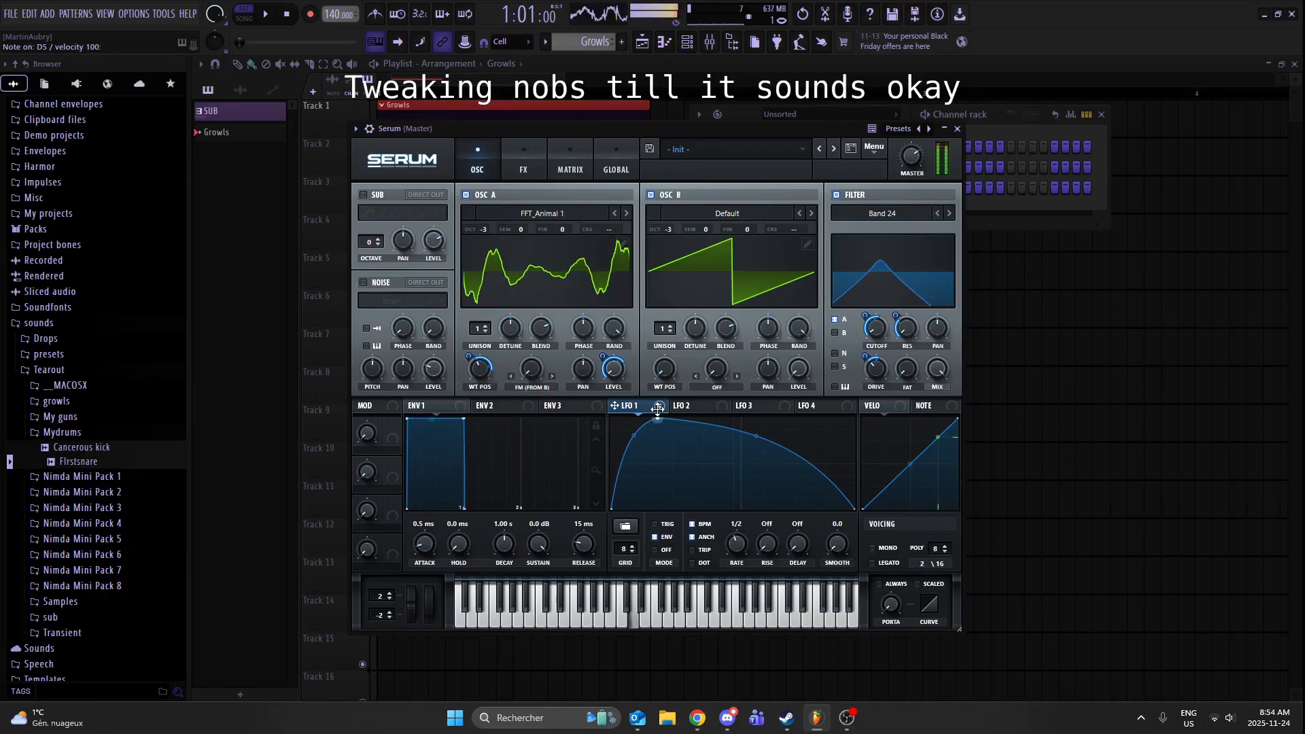
left_click_drag(774, 454, 761, 429)
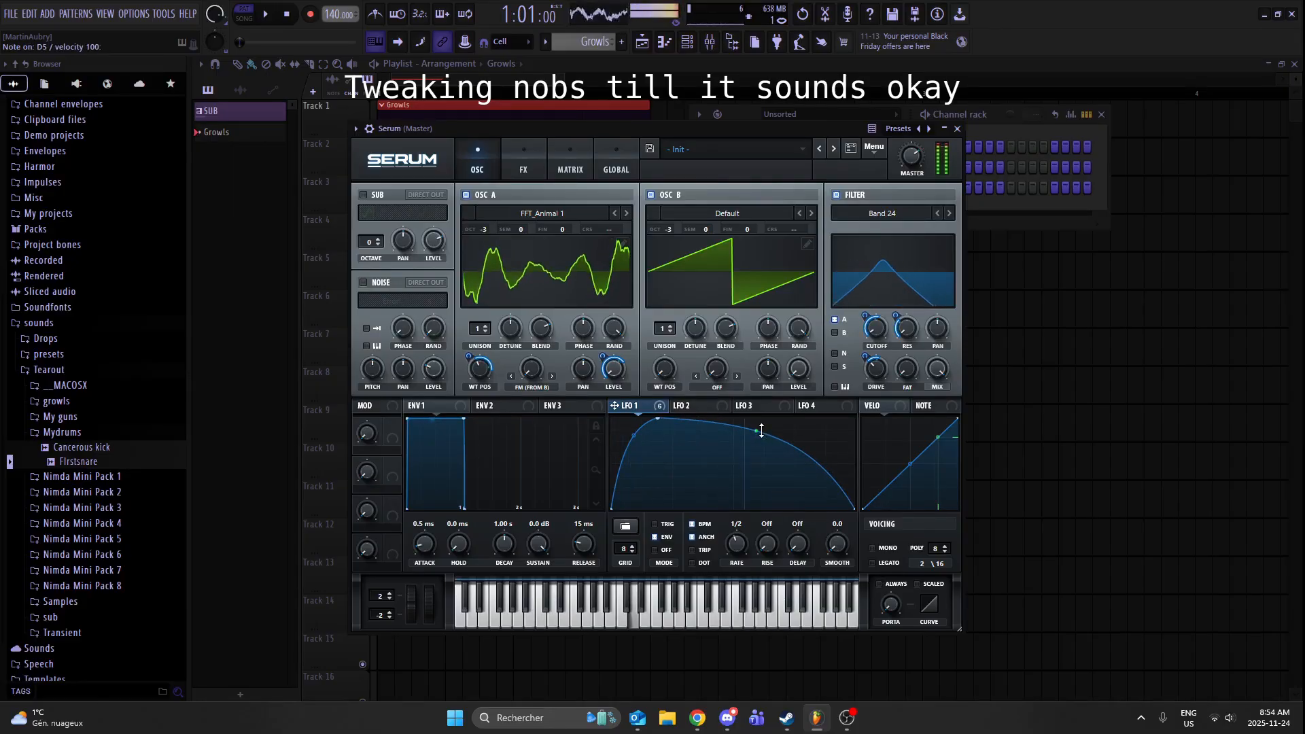
- Add a second rounded hump to LFO 1, with the dip between the humps at the baseline just past mid-cycle
double_click(758, 505)
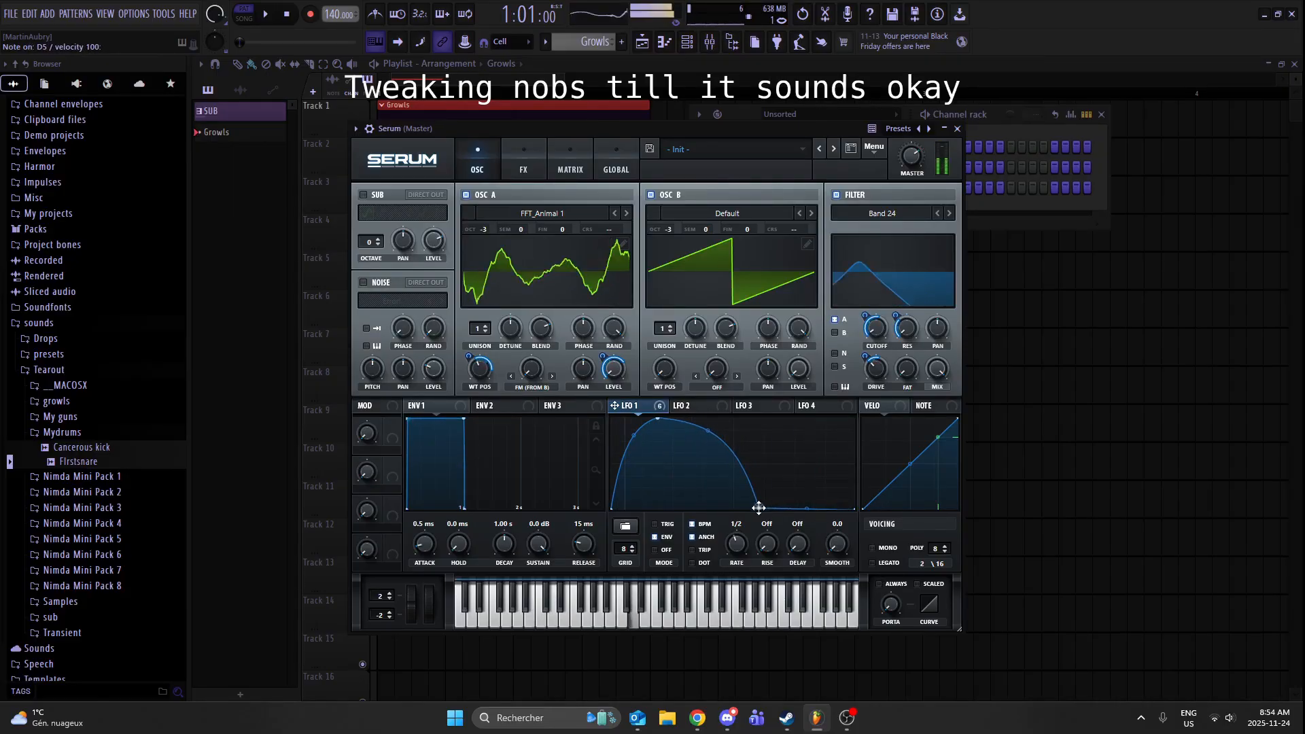
double_click(796, 438)
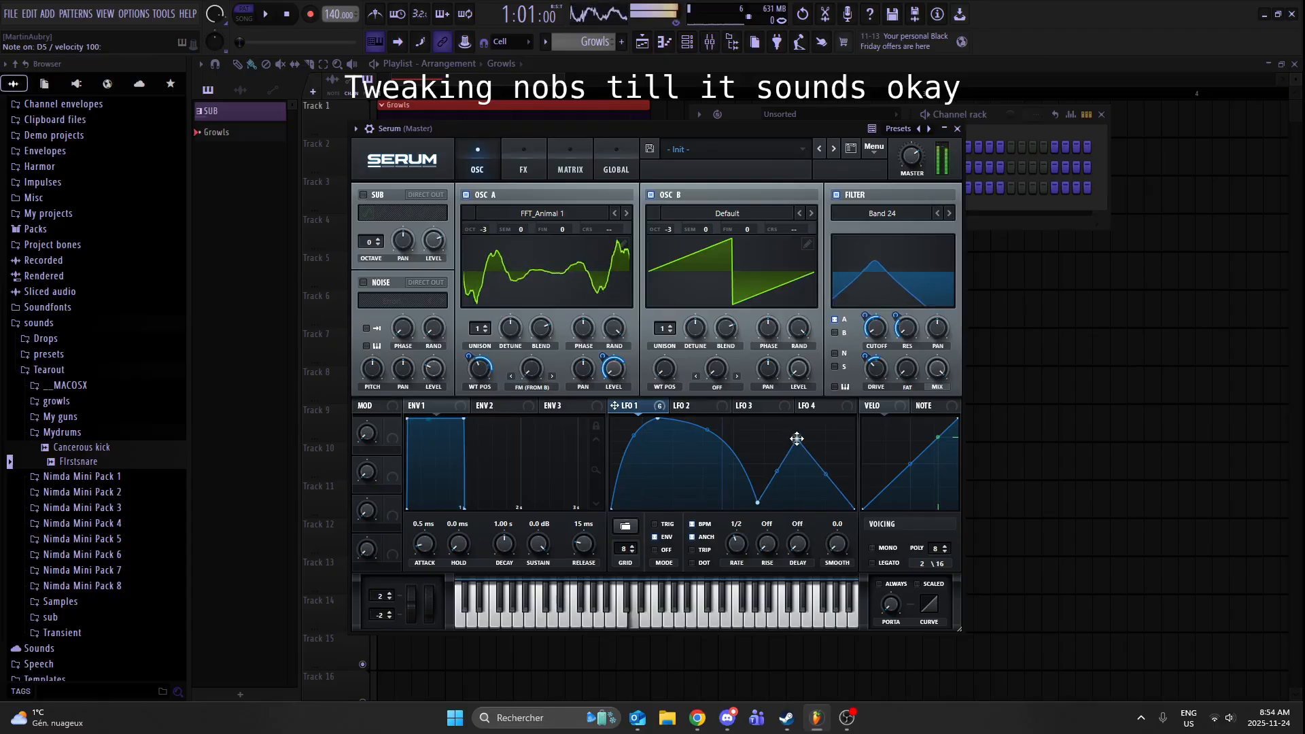
left_click_drag(827, 473, 857, 451)
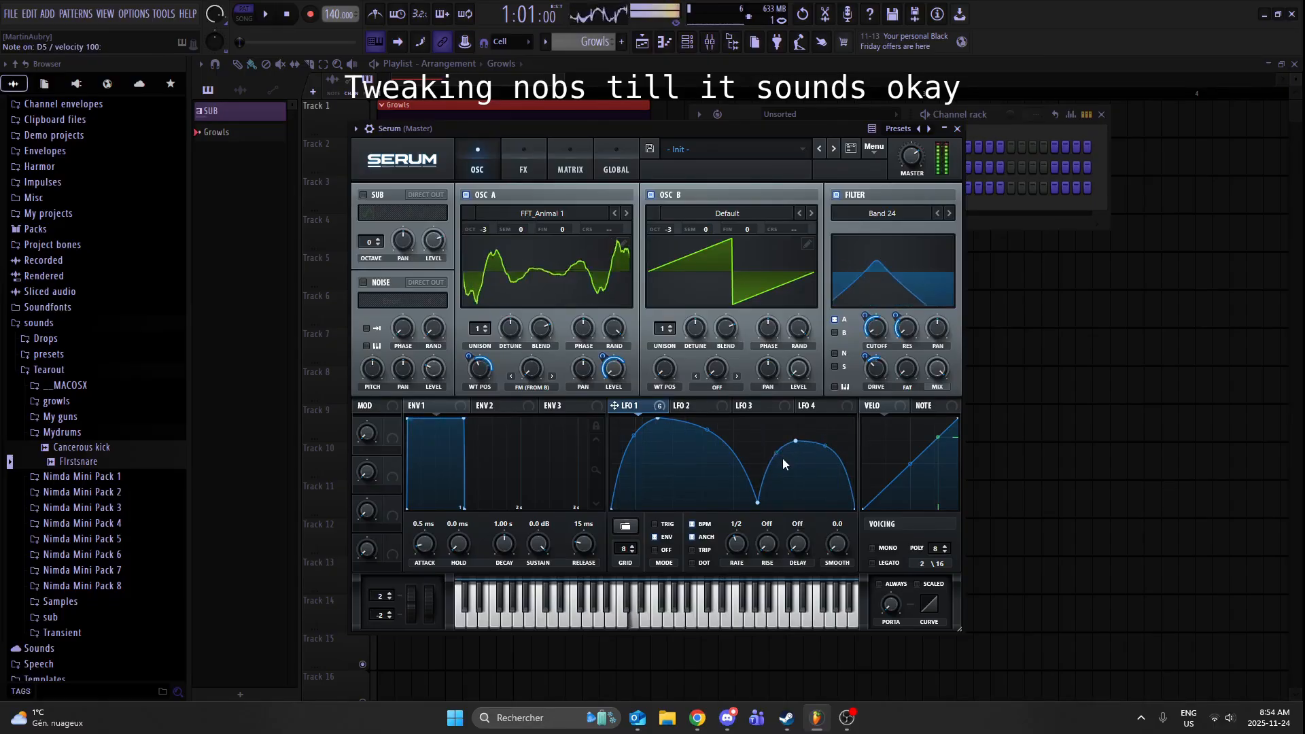
left_click_drag(753, 500, 732, 520)
left_click_drag(796, 441, 791, 422)
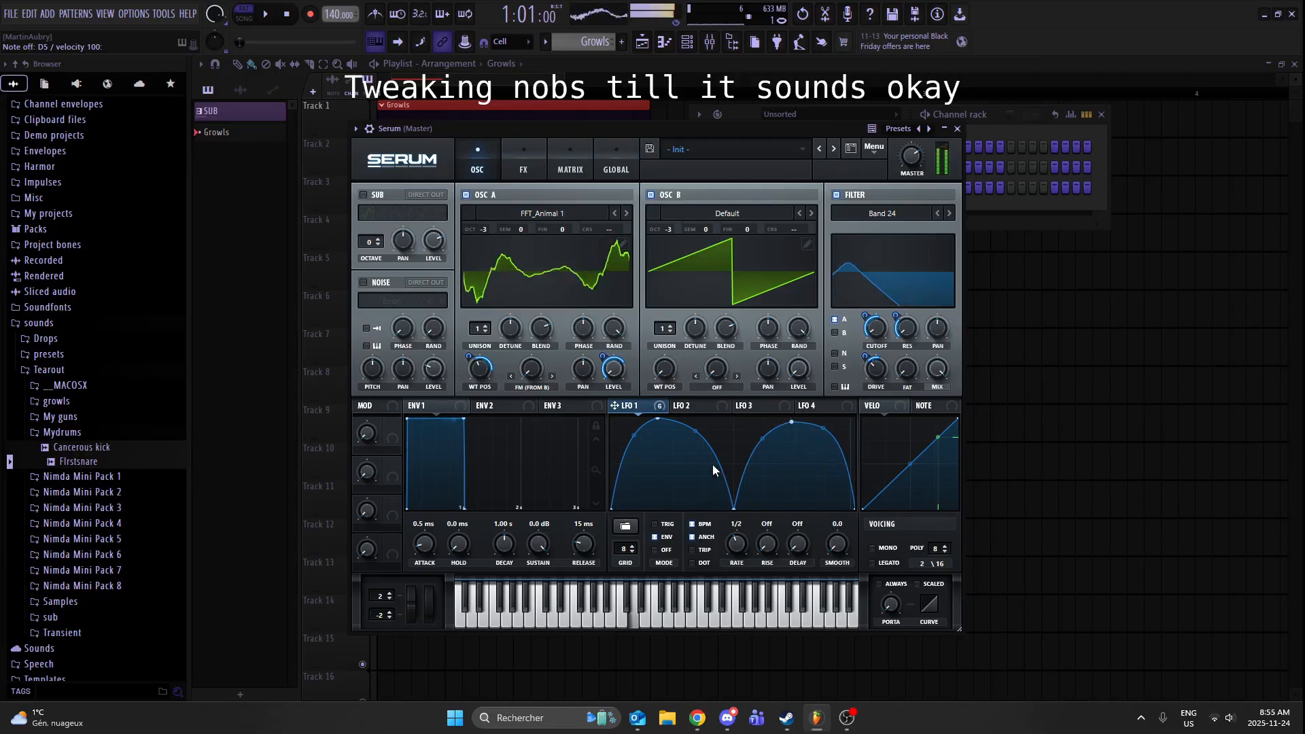
left_click_drag(734, 511, 742, 511)
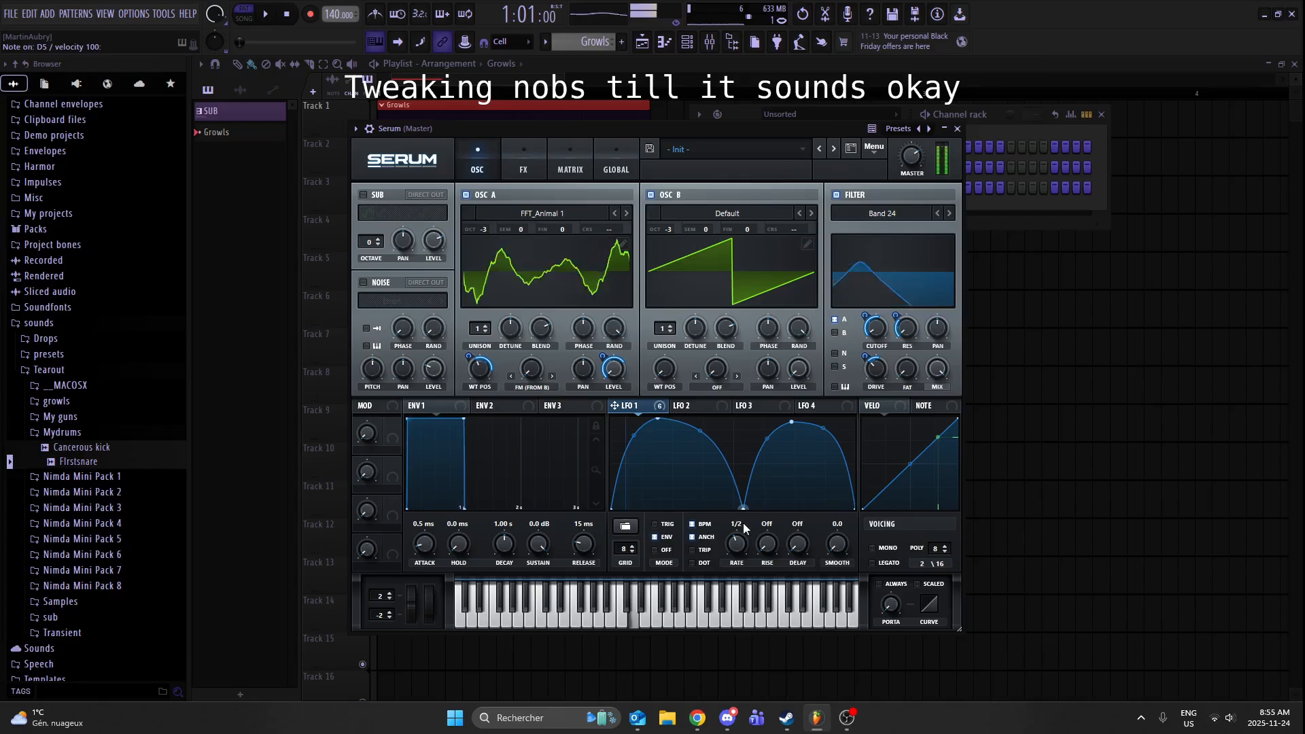
- Tweak oscillator A's wavetable position, the Tube distortion drive and the Combs effect filter's cutoff by ear
left_click_drag(479, 370, 560, 367)
left_click(523, 163)
left_click_drag(806, 220, 833, 233)
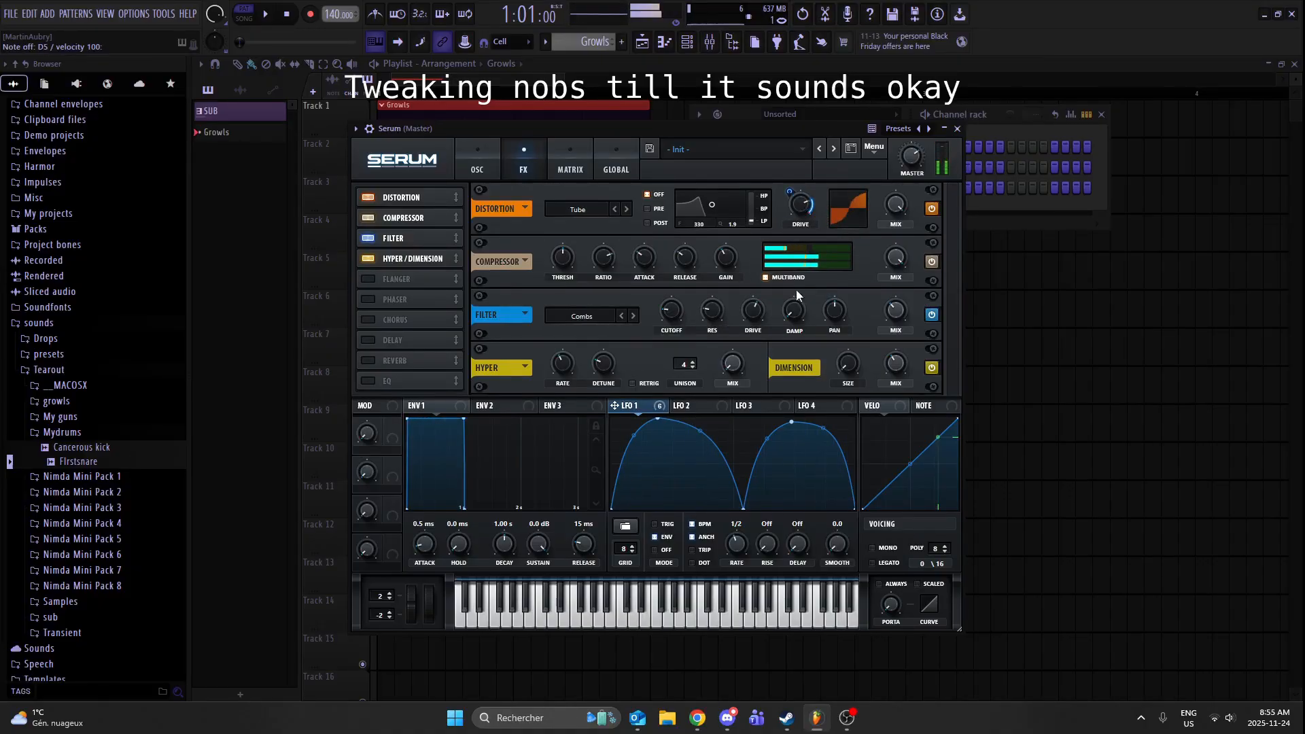
left_click_drag(688, 316, 686, 308)
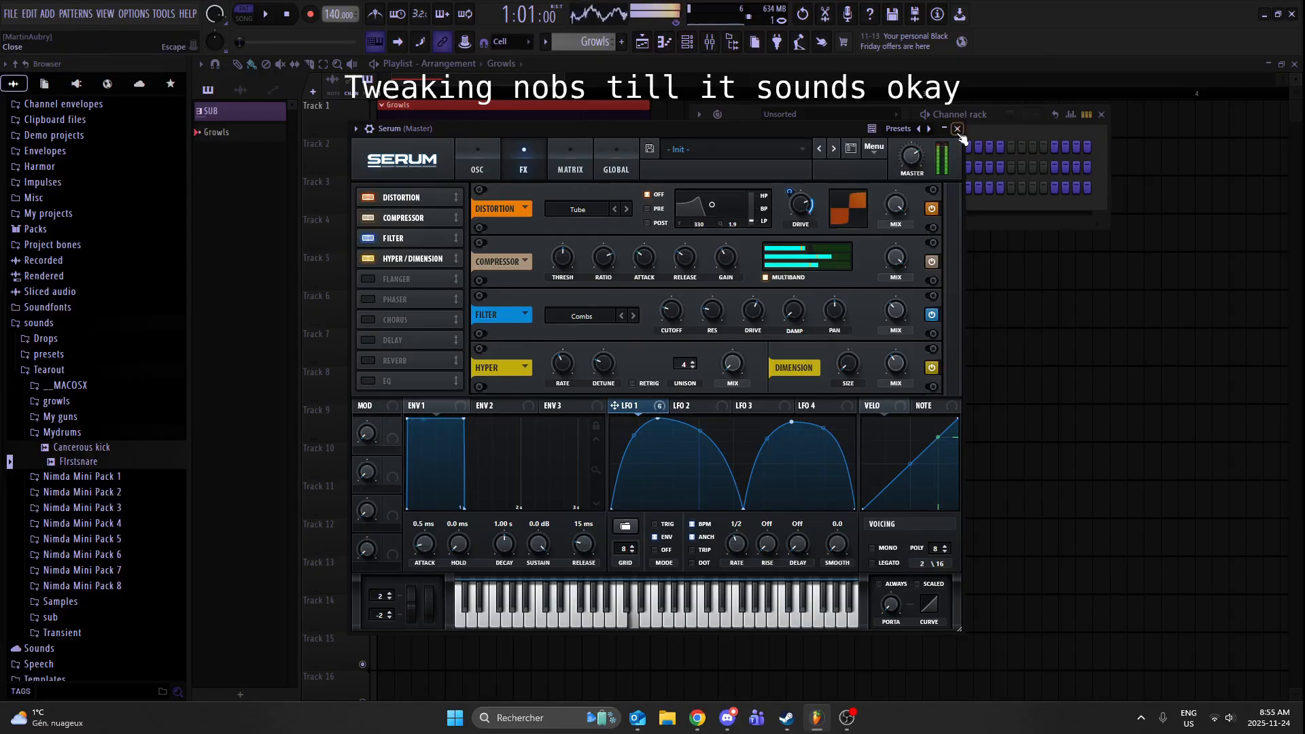
left_click(486, 155)
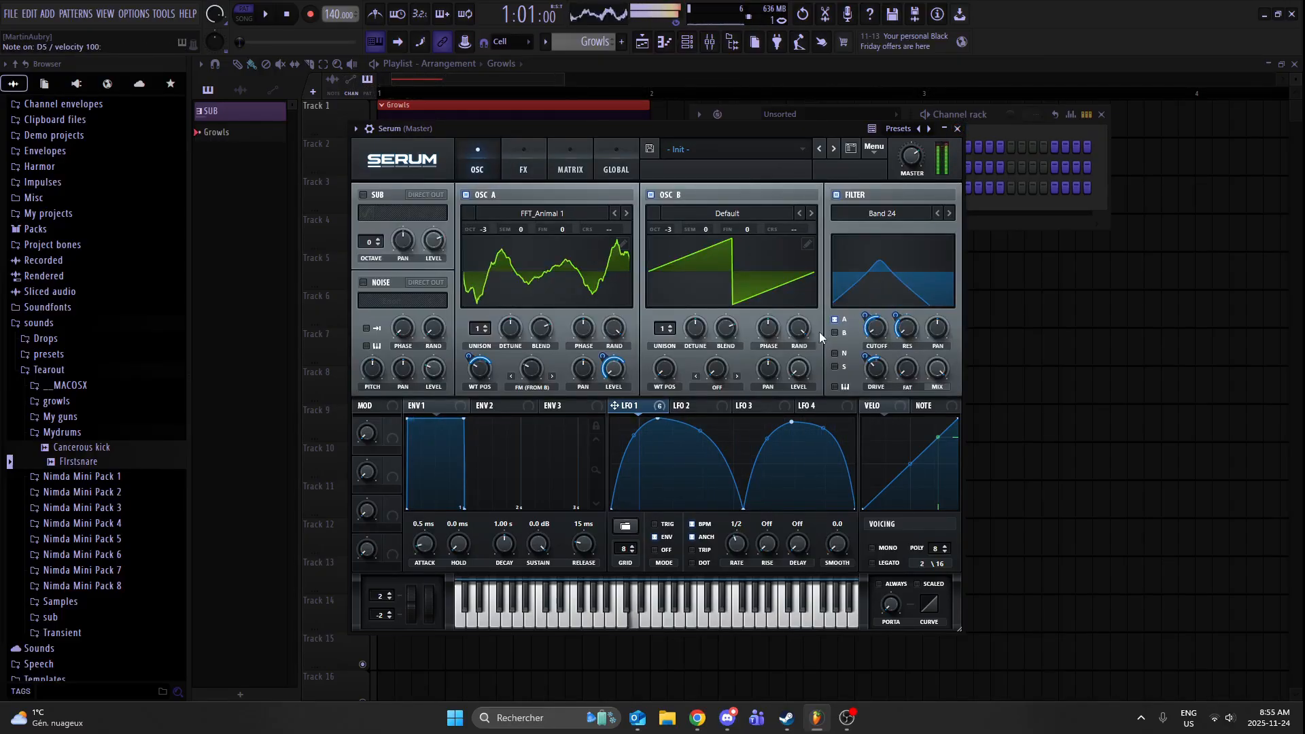
- Close Serum, assign its channel to a free mixer track and rename that track GROWL
left_click(957, 129)
right_click(745, 187)
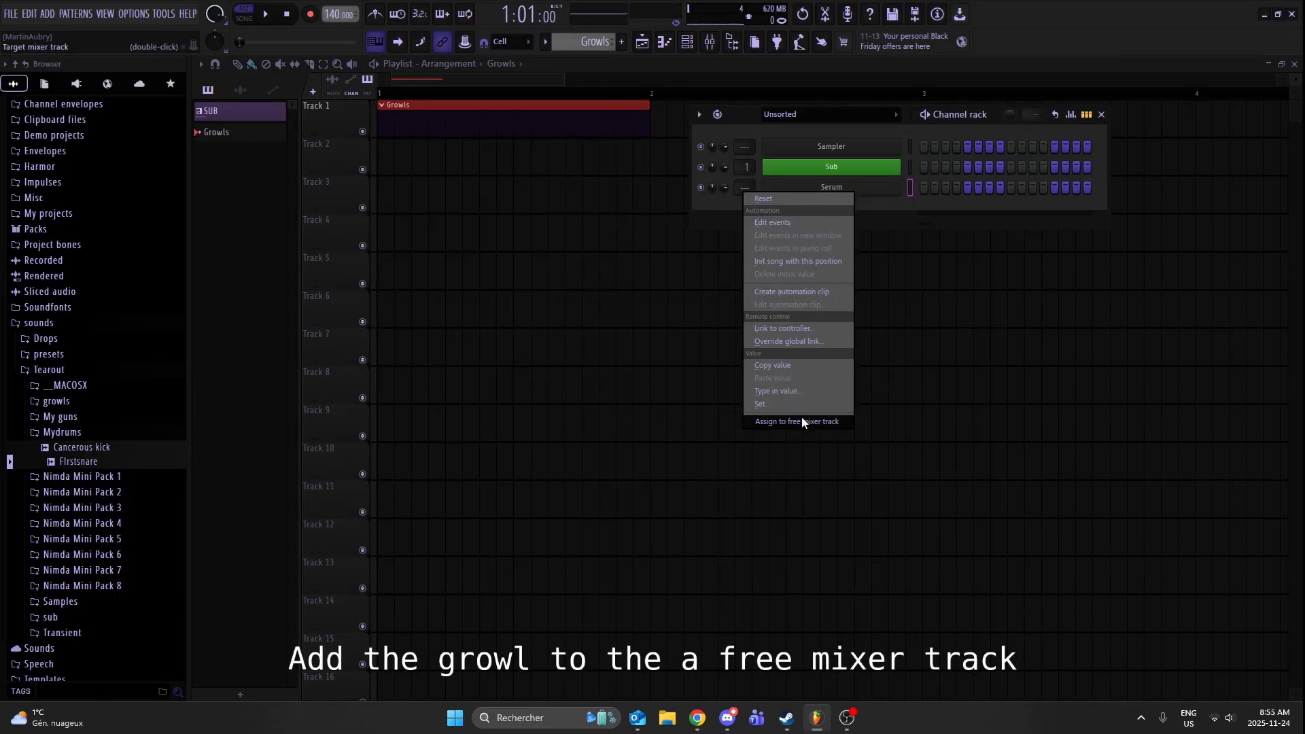
left_click(801, 420)
right_click(288, 160)
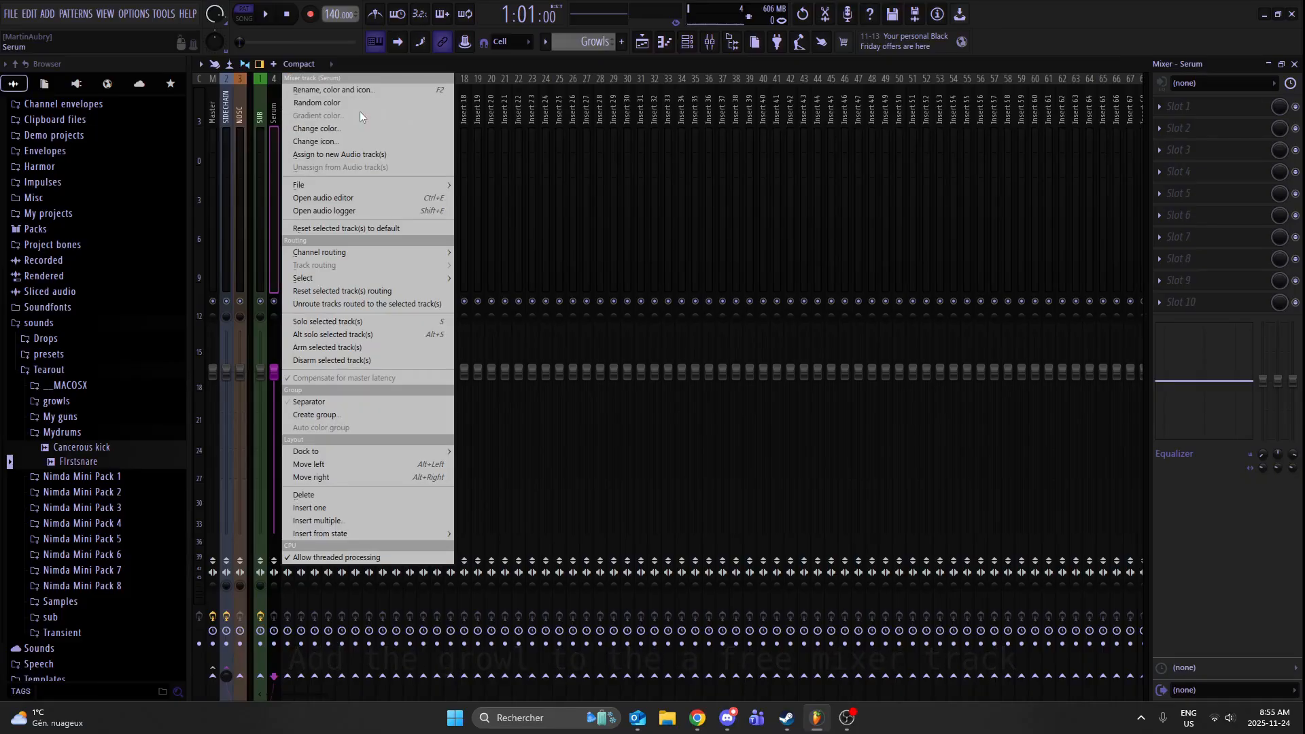
left_click(370, 87)
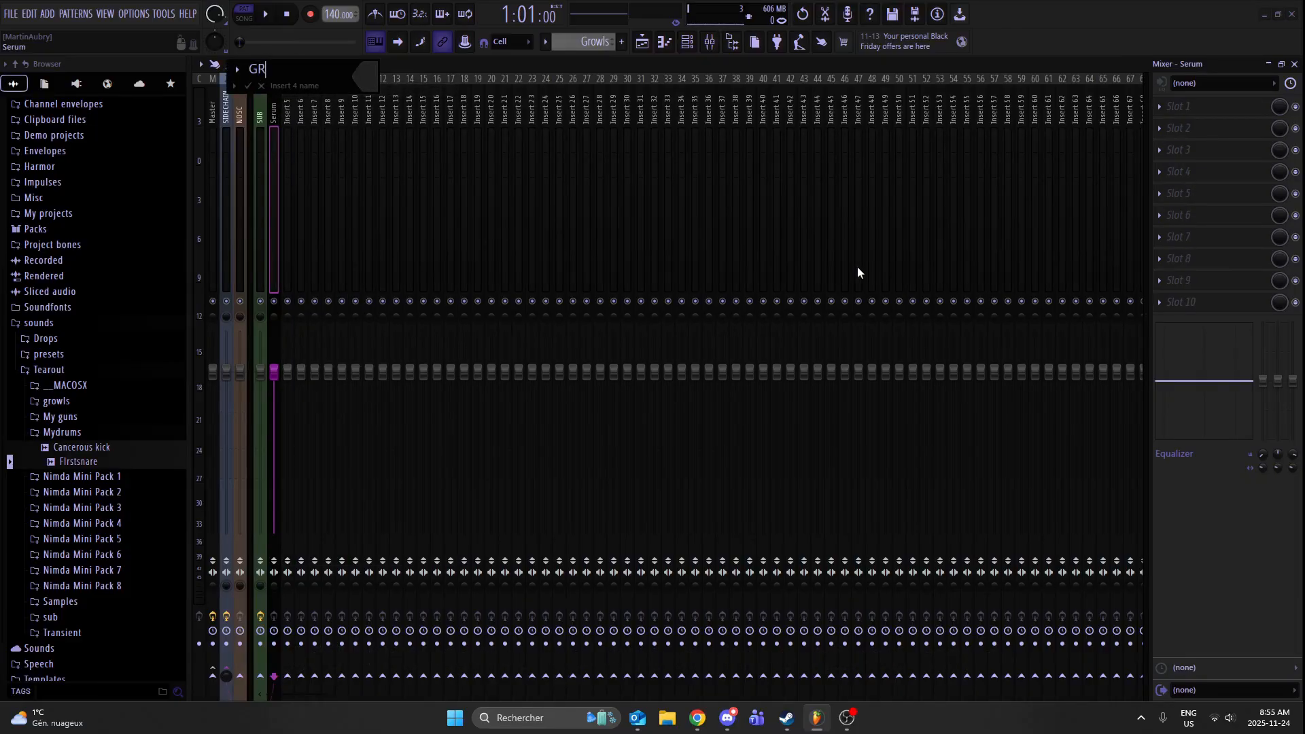
key("Return")
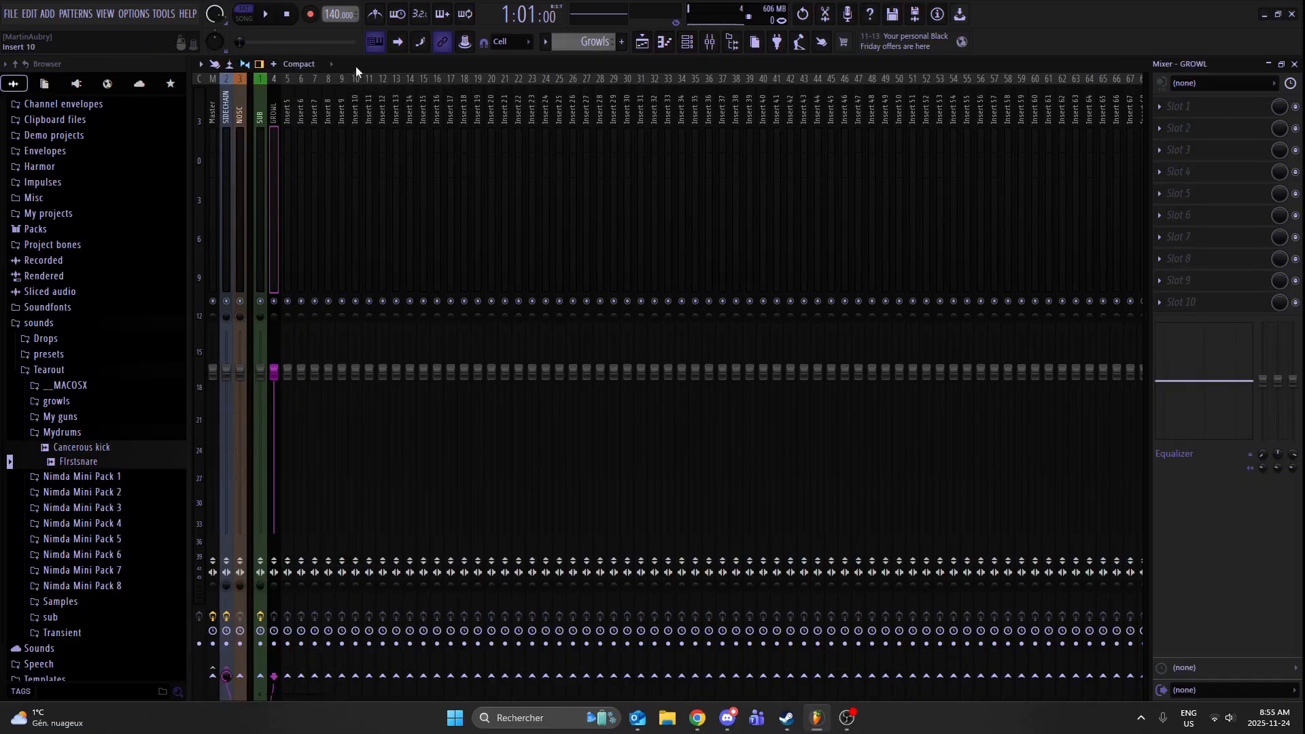
key("z")
- Add Fruity Fast Dist to the first effect slot of the GROWL track with a threshold of about 30%
left_click(1168, 104)
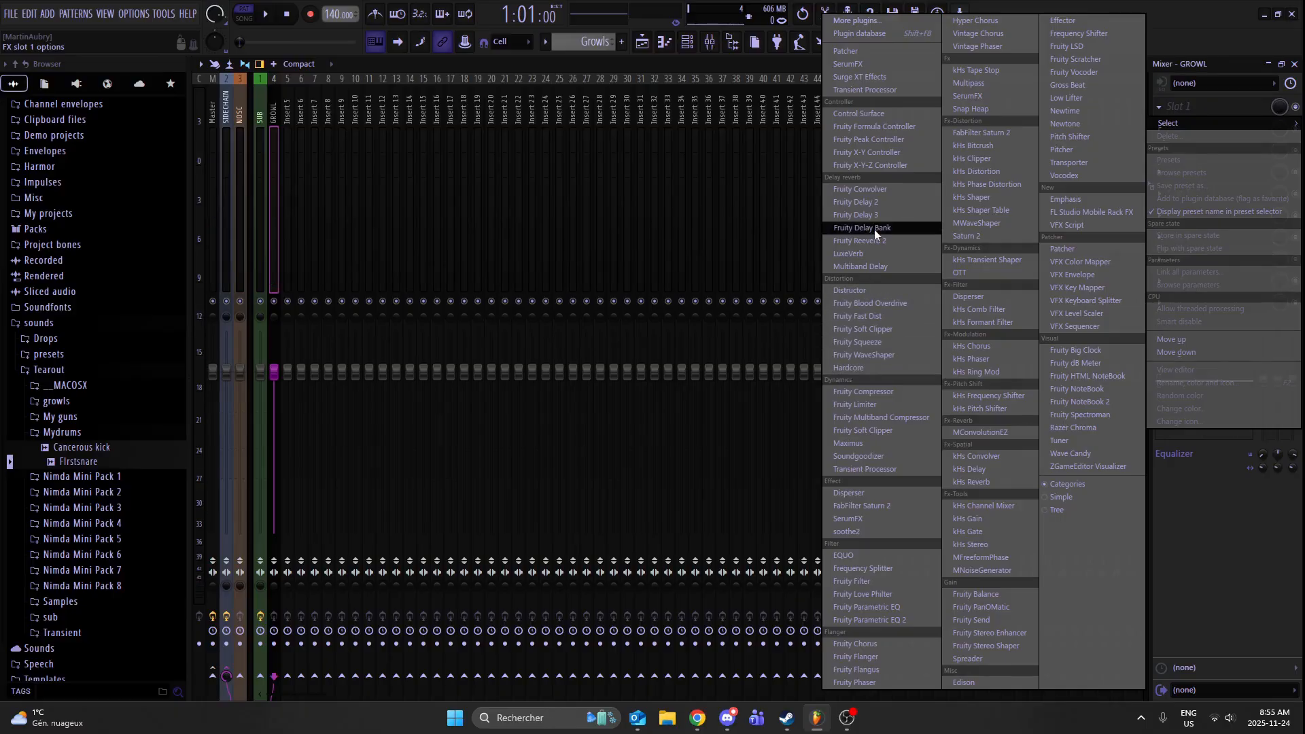
left_click(883, 317)
left_click_drag(402, 162, 704, 151)
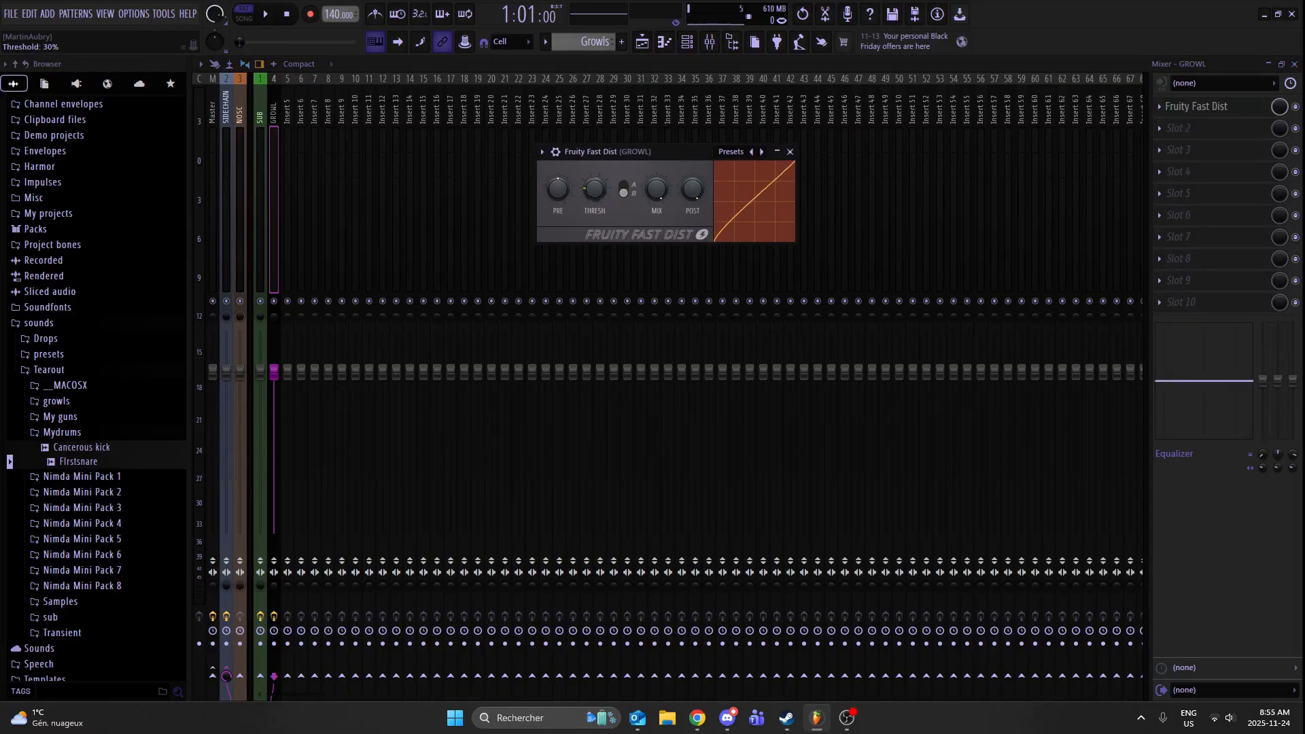
left_click(790, 151)
- Add SerumFX to the second slot of the GROWL track and enable its filter effect with the Combs type
left_click(1212, 128)
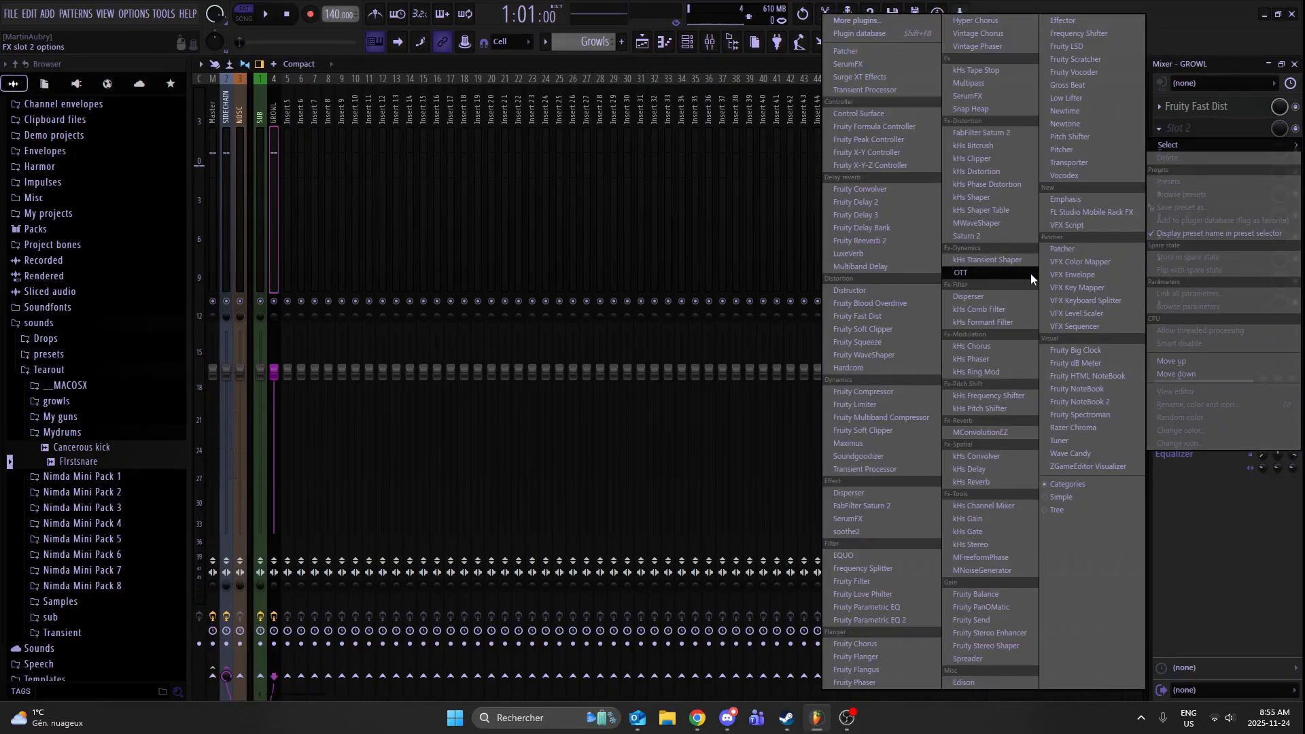
left_click(870, 520)
left_click(271, 434)
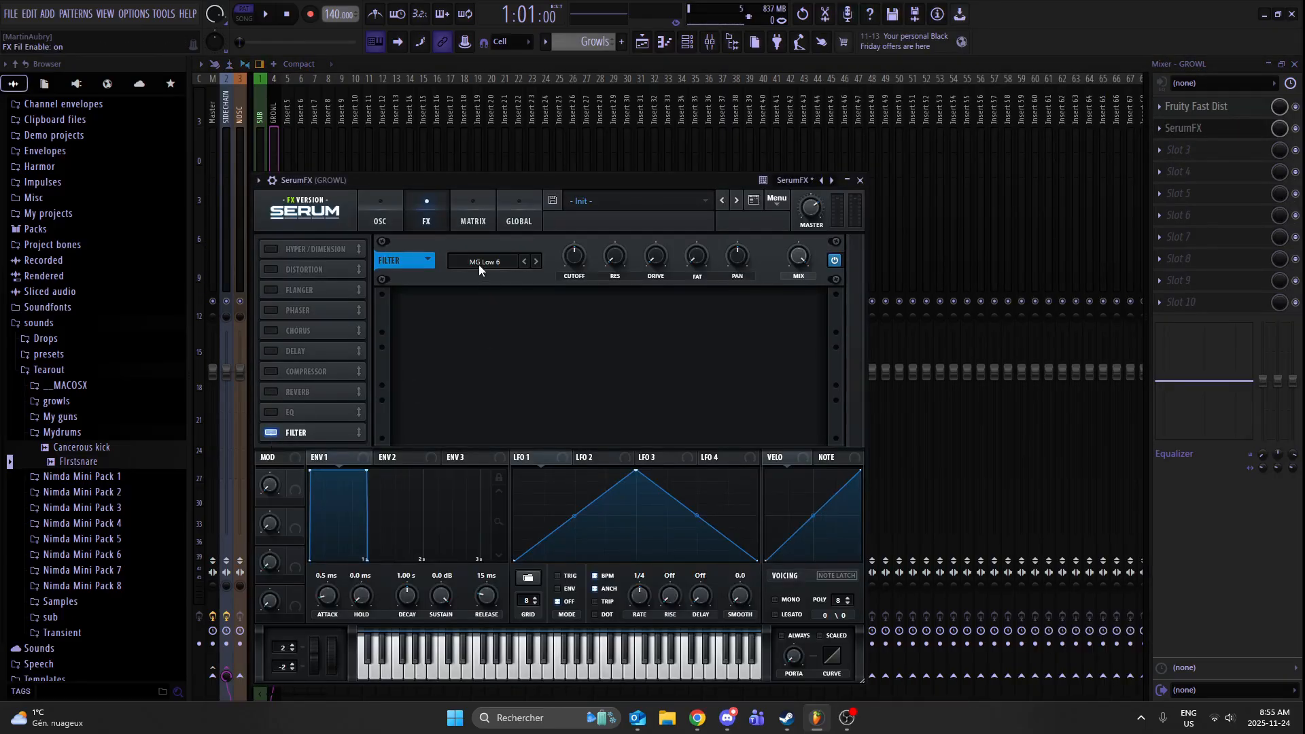
left_click(479, 263)
mouse_move(501, 307)
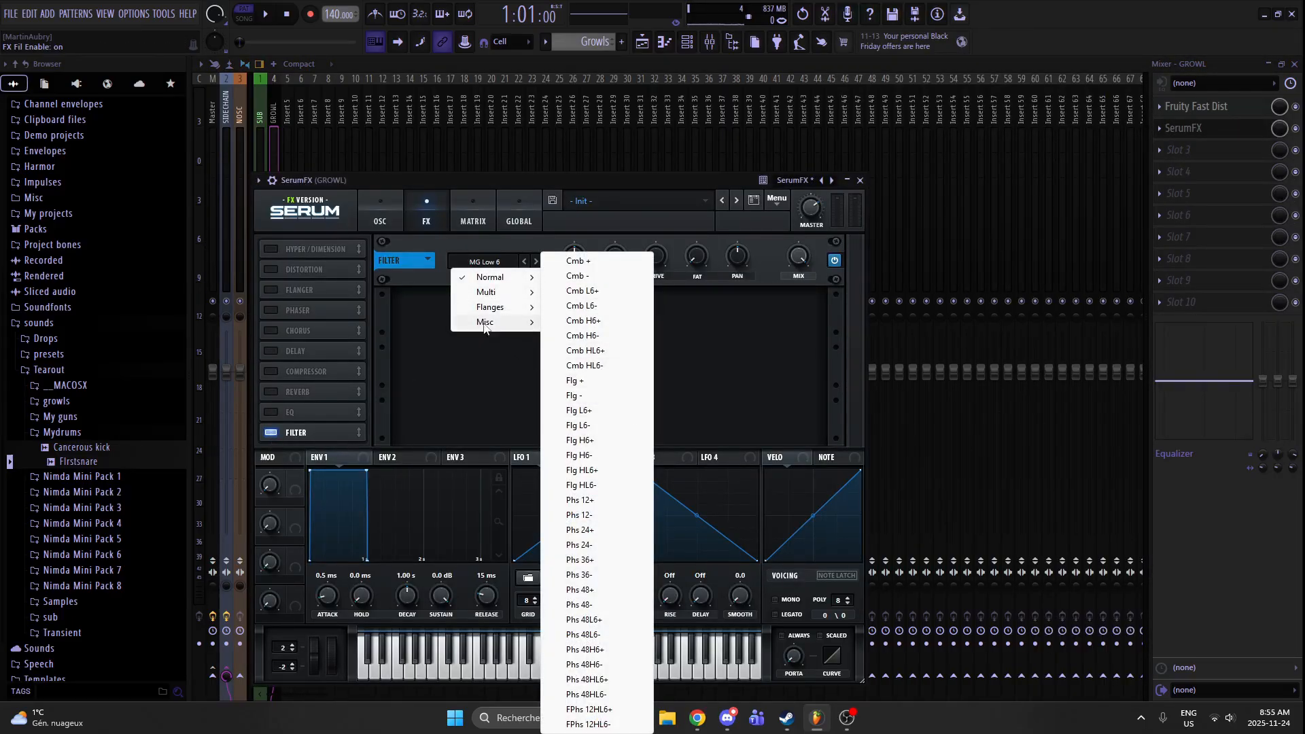
left_click(581, 455)
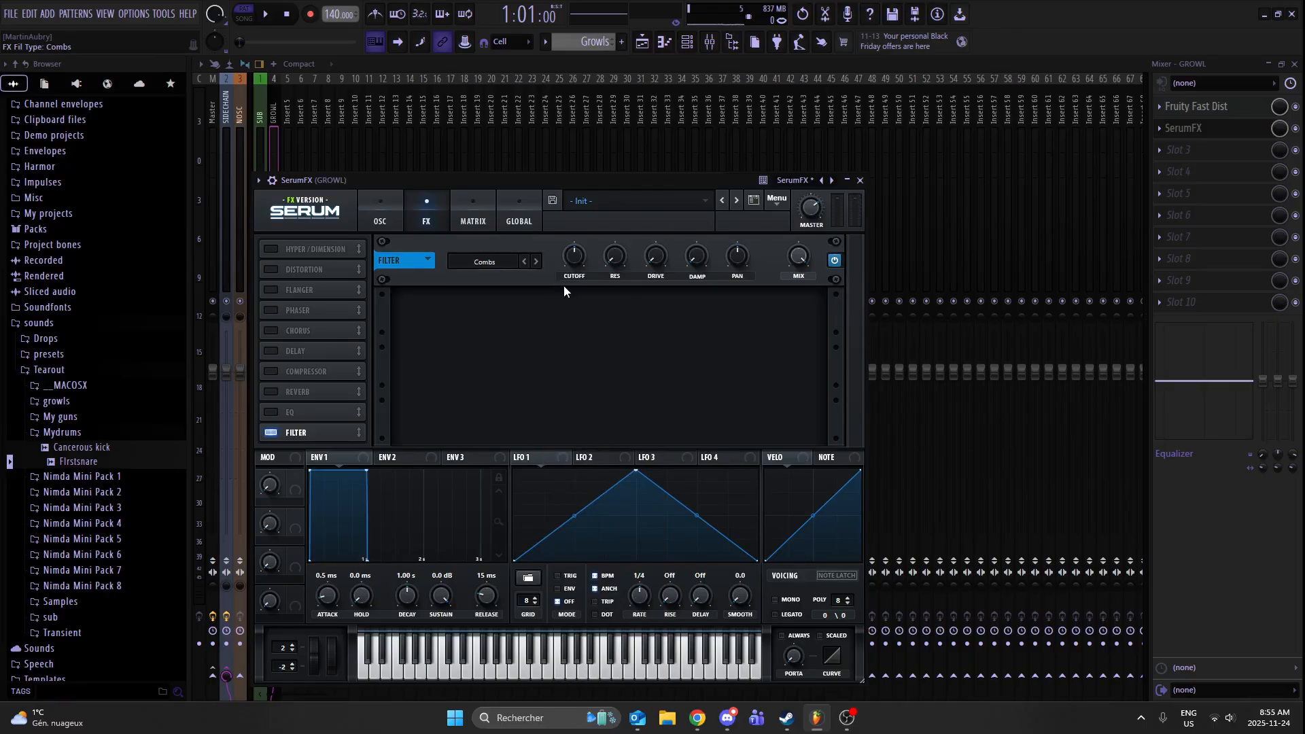
- Lower the SerumFX Combs filter's cutoff and mix, adjust its drive by ear, and close the plugin
left_click_drag(572, 254, 561, 297)
left_click_drag(798, 261, 797, 299)
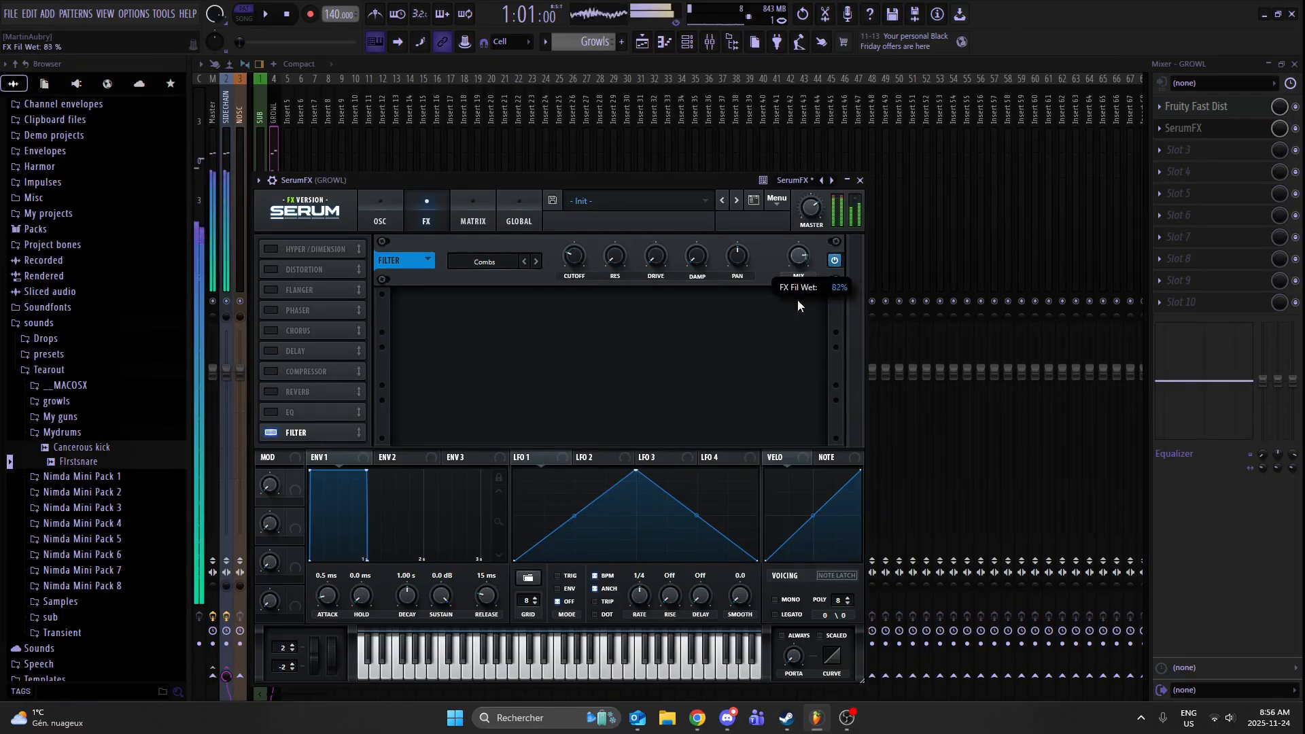
left_click_drag(793, 350, 792, 349)
left_click_drag(657, 257, 700, 201)
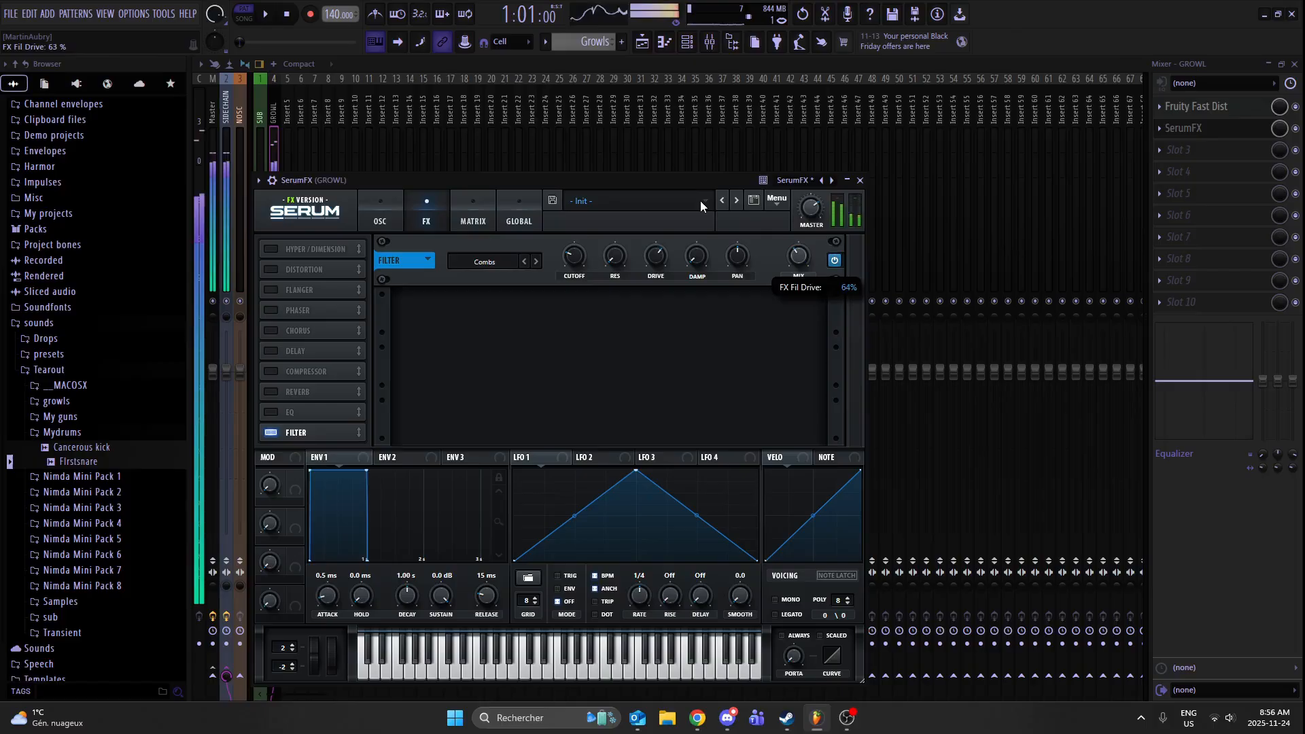
left_click_drag(629, 236, 588, 247)
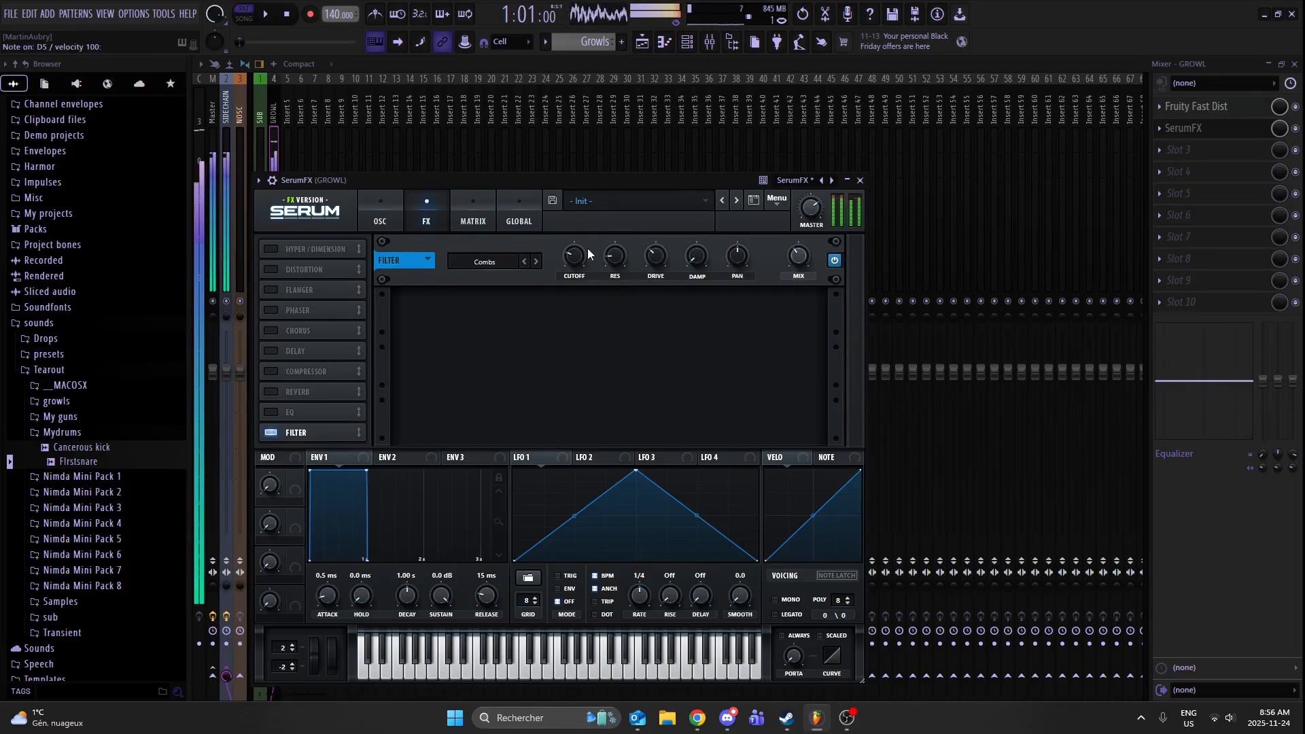
left_click(860, 180)
- Add the OTT multiband compressor to the third effect slot of the GROWL track
left_click(1179, 150)
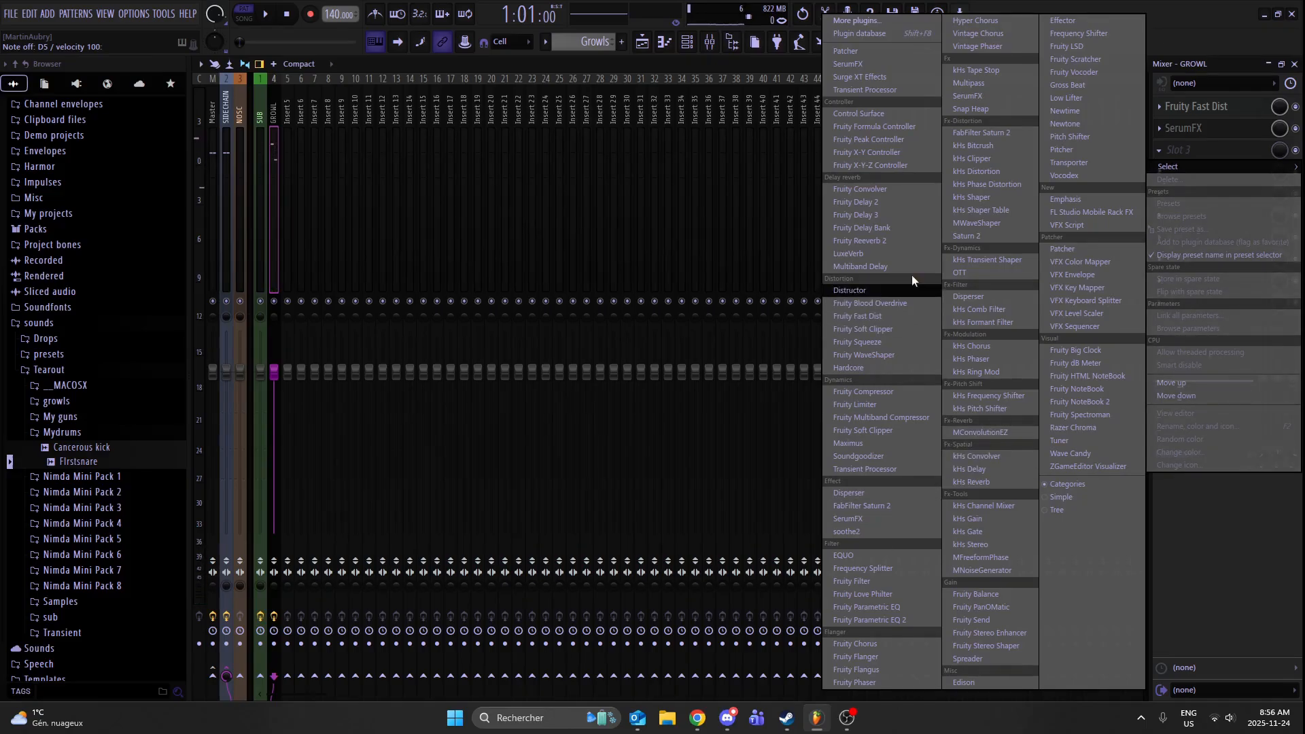
left_click(959, 273)
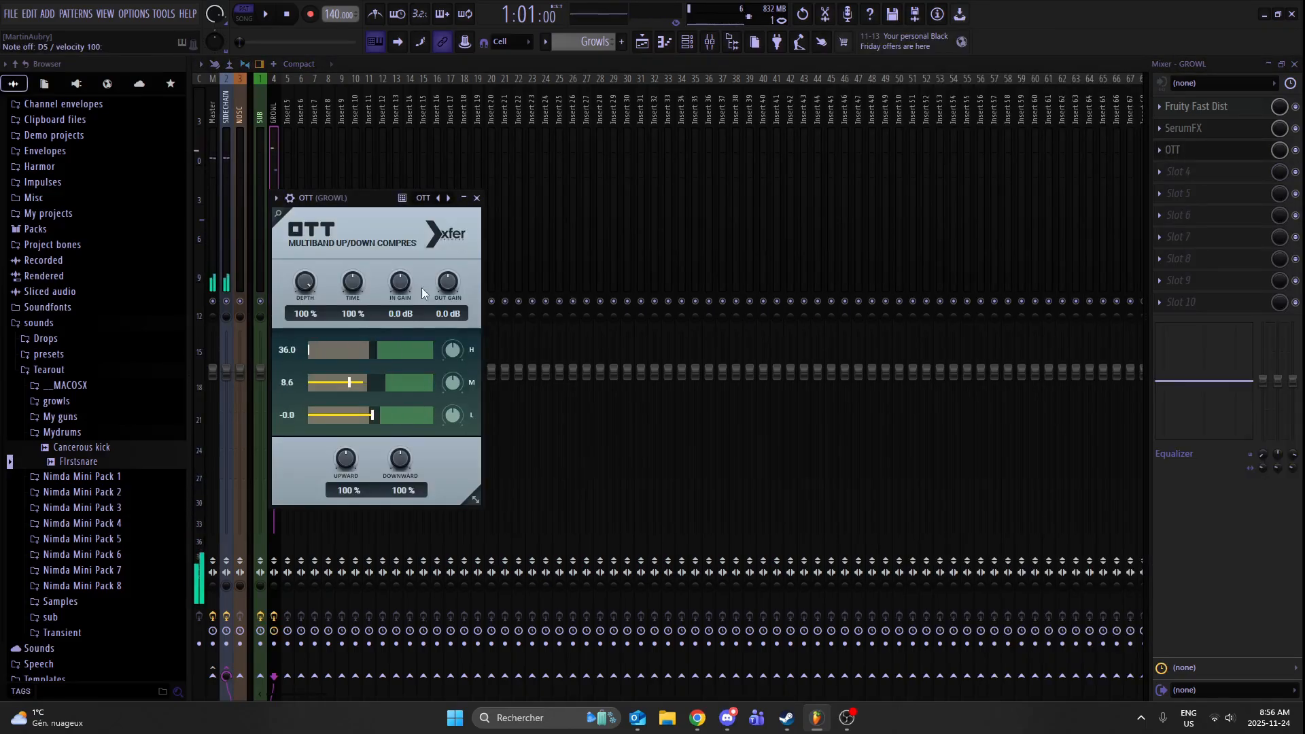
- Set the third-slot OTT to 1000 % time, about 17.1 dB output gain and 96 % depth, and close it
left_click_drag(356, 287, 473, 248)
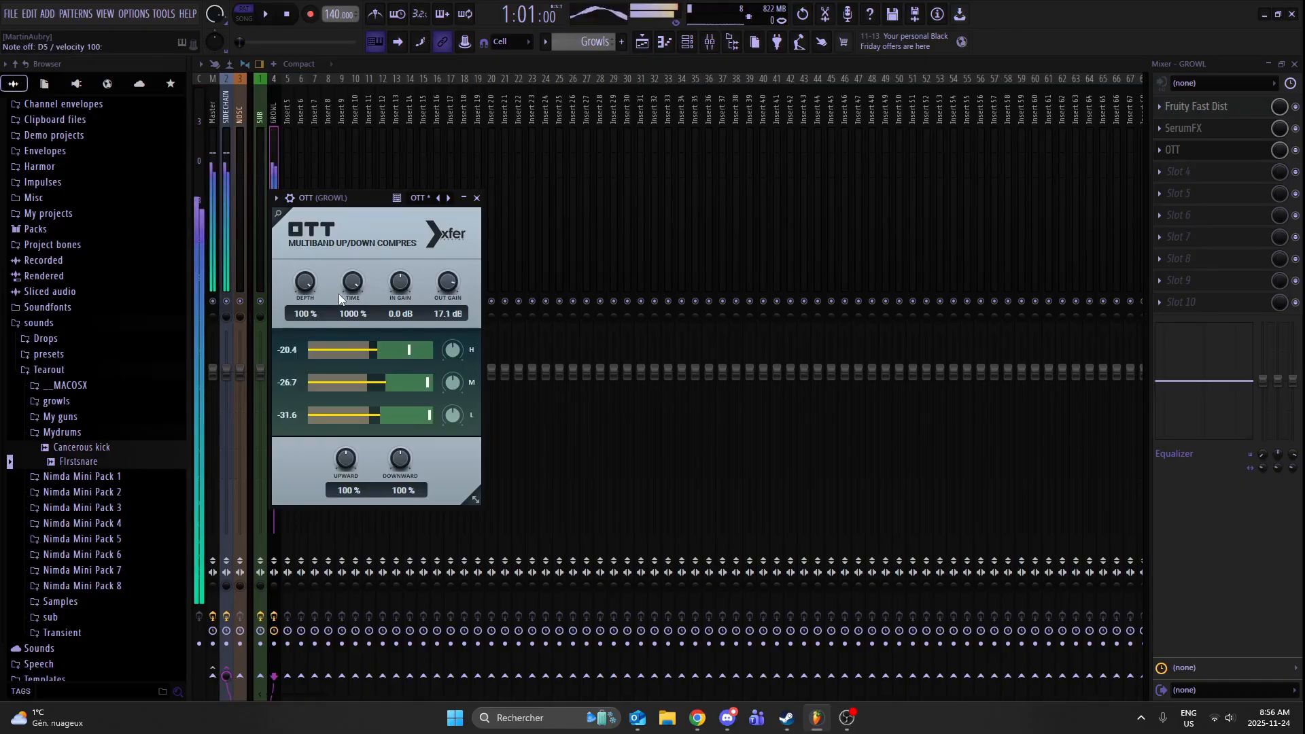
left_click_drag(306, 284, 324, 304)
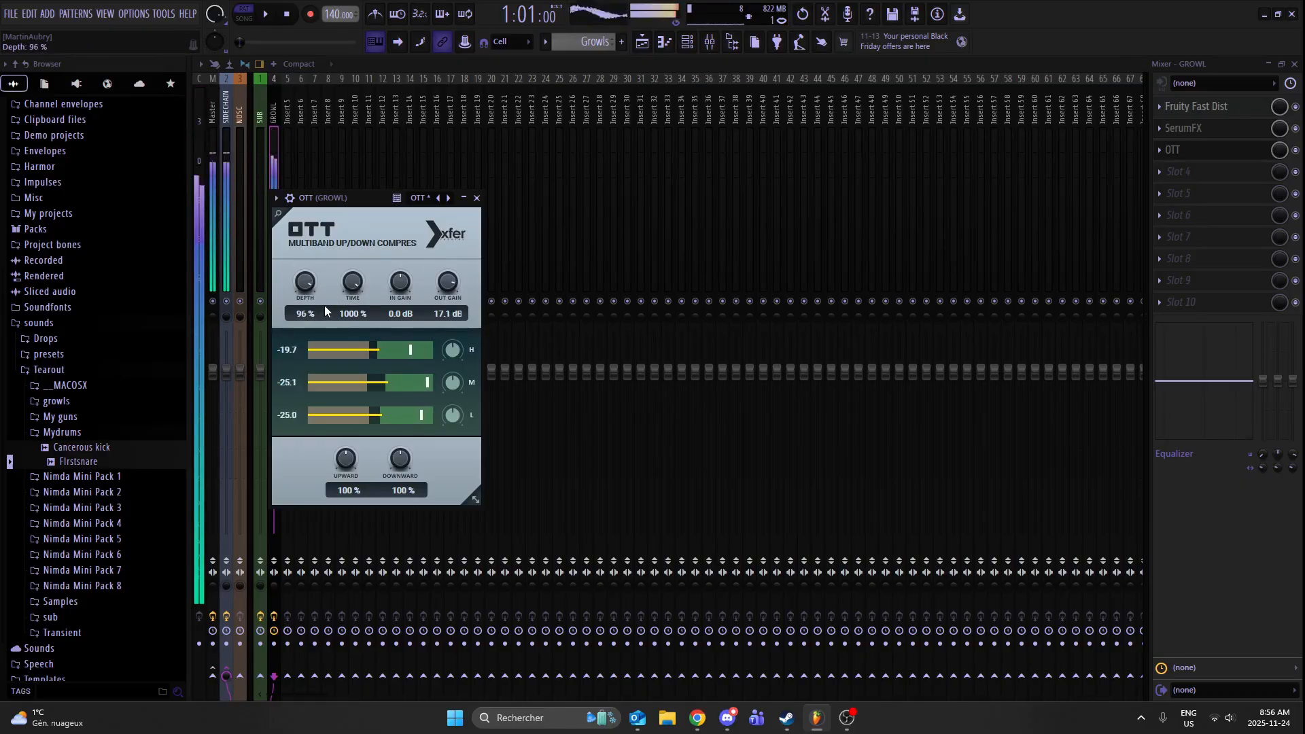
left_click(476, 198)
- Add Disperser to the fourth effect slot of the GROWL track
left_click(1175, 171)
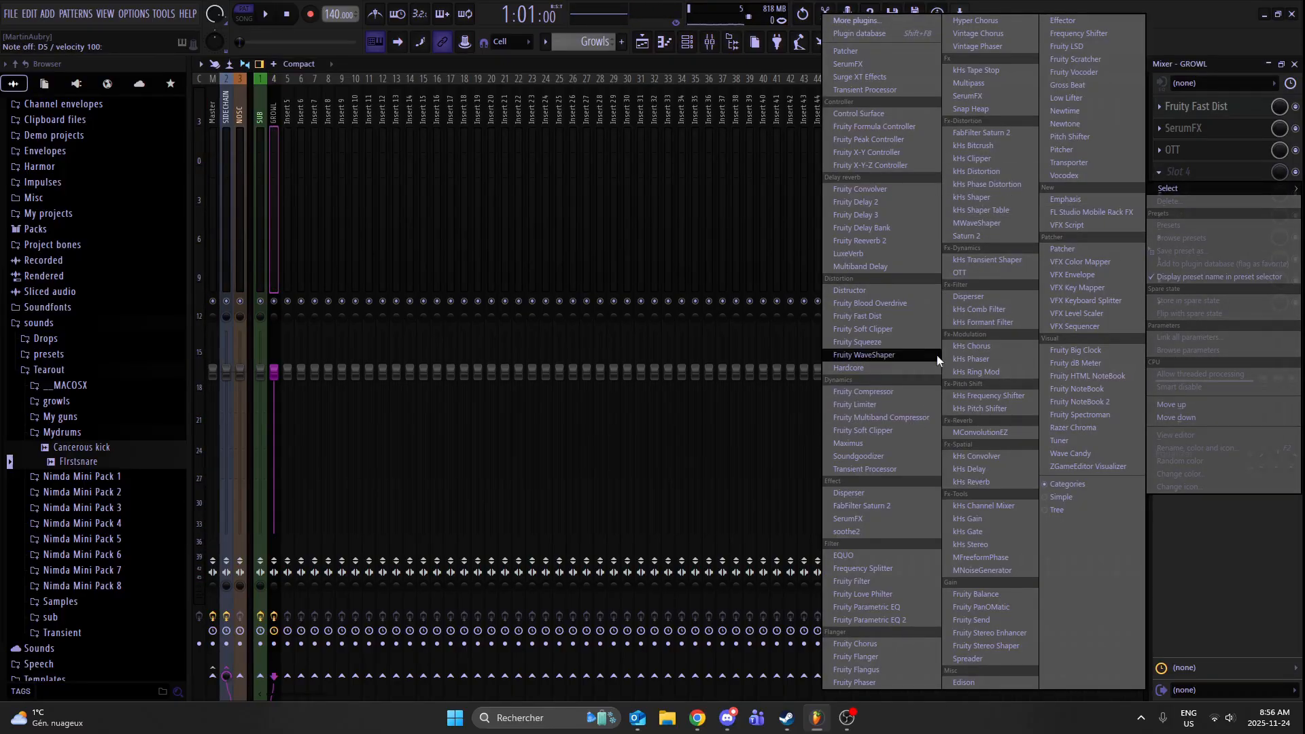
left_click(984, 297)
left_click_drag(560, 266, 586, 266)
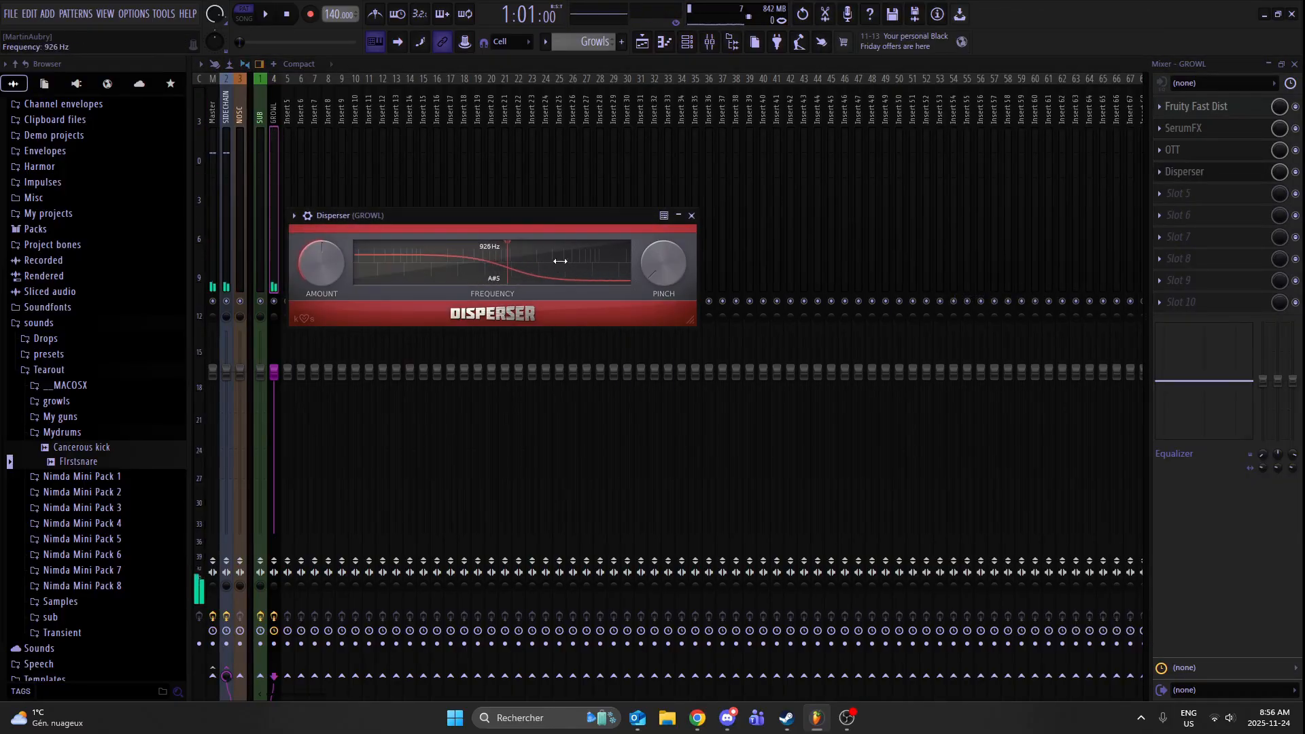
left_click_drag(547, 214, 555, 214)
- Play test notes while raising Disperser's amount and pinch and setting its frequency to about 1.32 kHz
key("w")
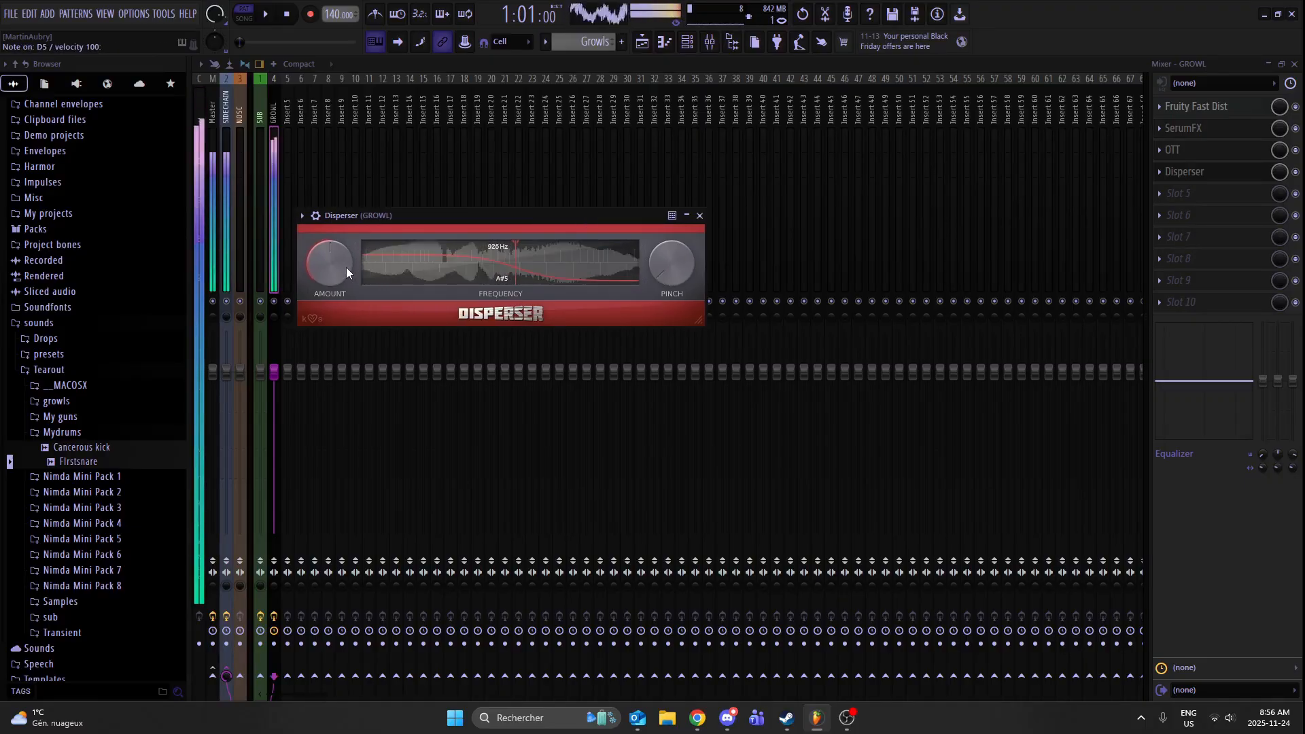
key("w")
mouse_move(515, 272)
left_mouse_down()
mouse_move(496, 272)
mouse_move(584, 264)
mouse_move(551, 263)
left_mouse_up()
left_click_drag(337, 293, 339, 279)
key("w")
key("w")
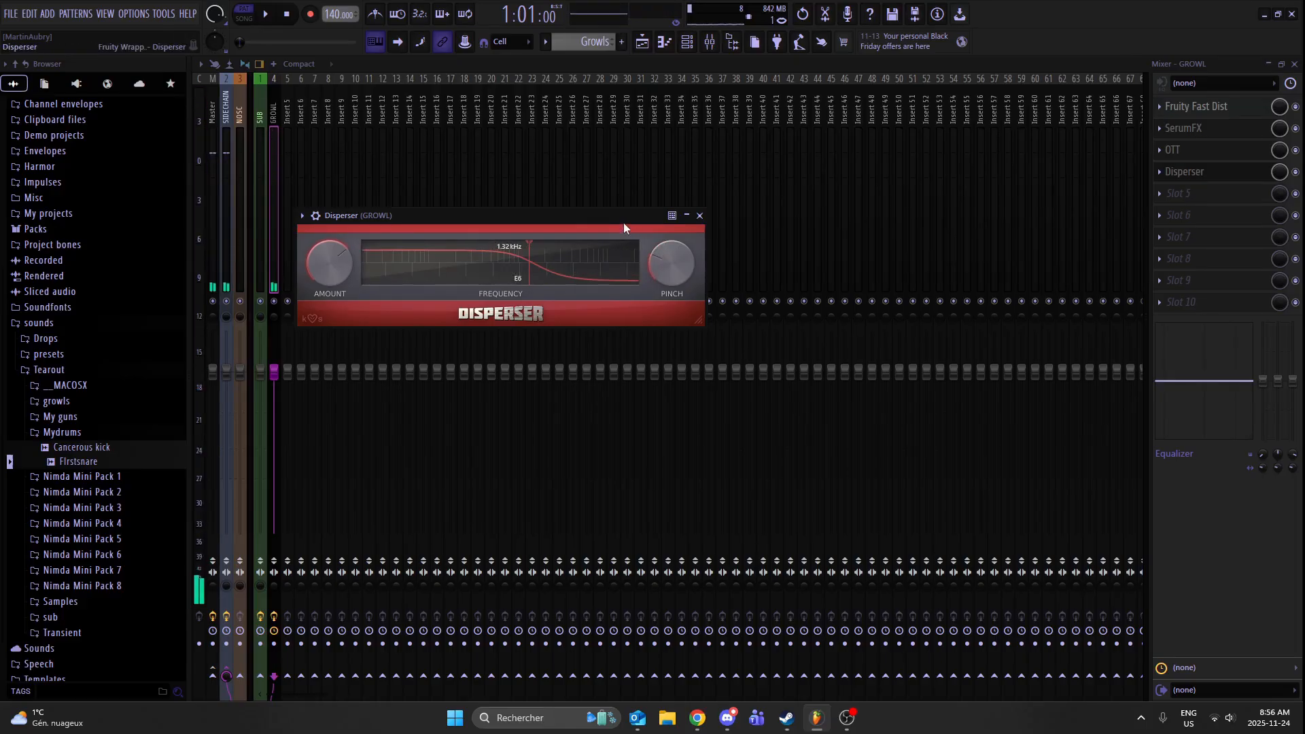
- Lower Disperser's frequency to about 421 Hz by ear while playing notes, and close the plugin
left_click_drag(623, 221, 621, 220)
key("w")
mouse_move(528, 262)
left_mouse_down()
mouse_move(430, 261)
mouse_move(496, 265)
left_mouse_up()
left_click(524, 214)
key("w")
left_click(468, 223)
key("w")
left_click(495, 212)
key("w")
key("w")
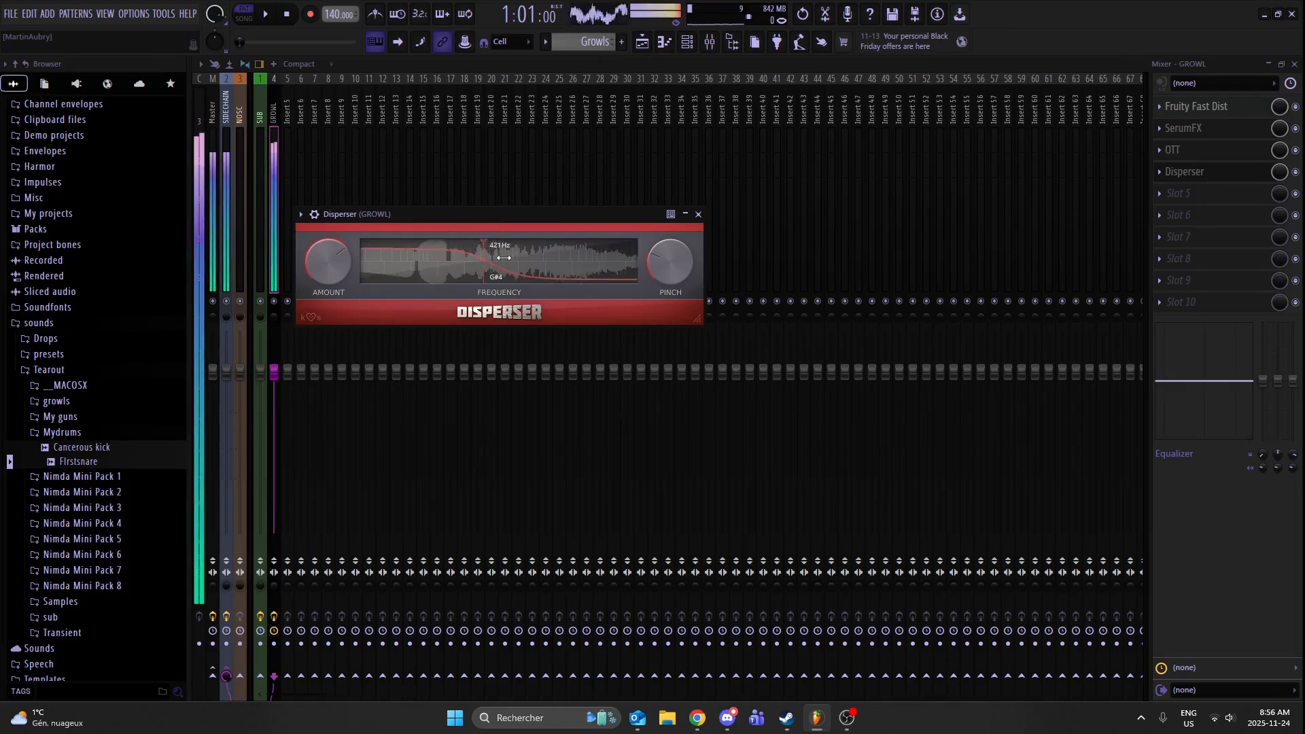
left_click(698, 214)
left_click(1210, 204)
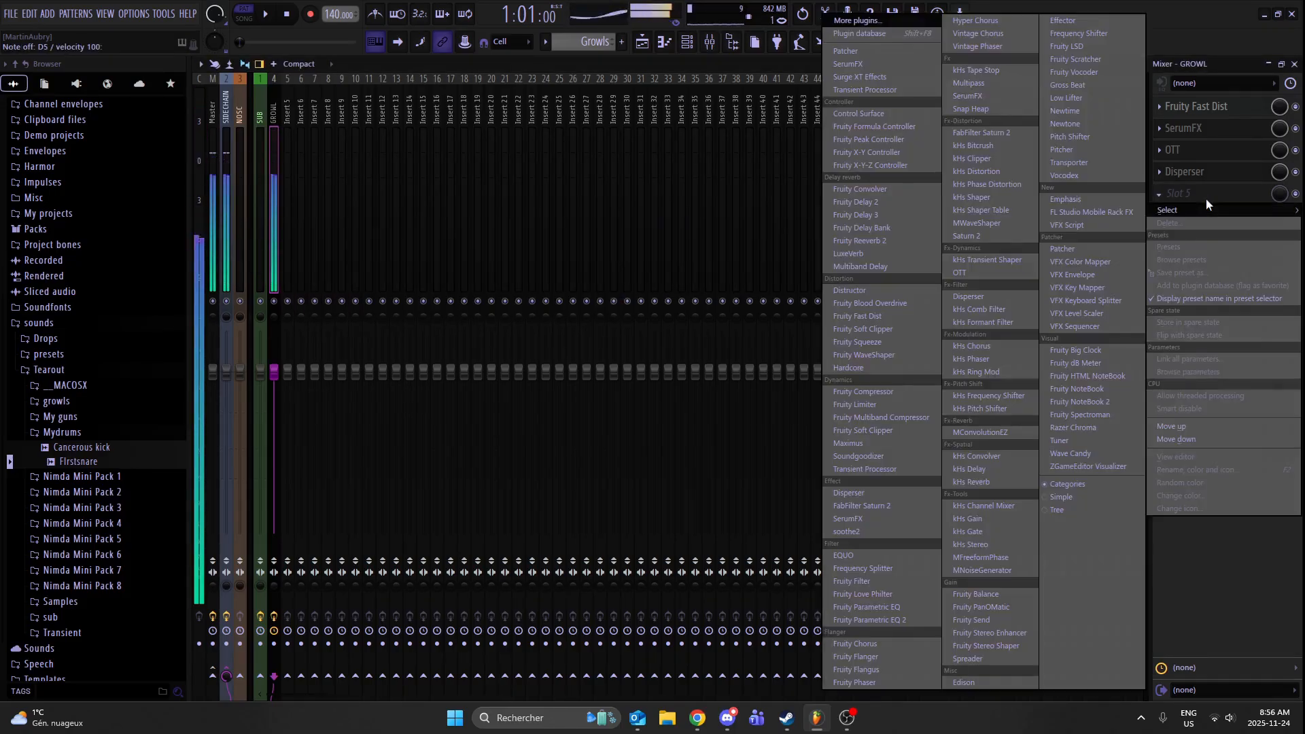
left_click(1009, 305)
left_click(648, 233)
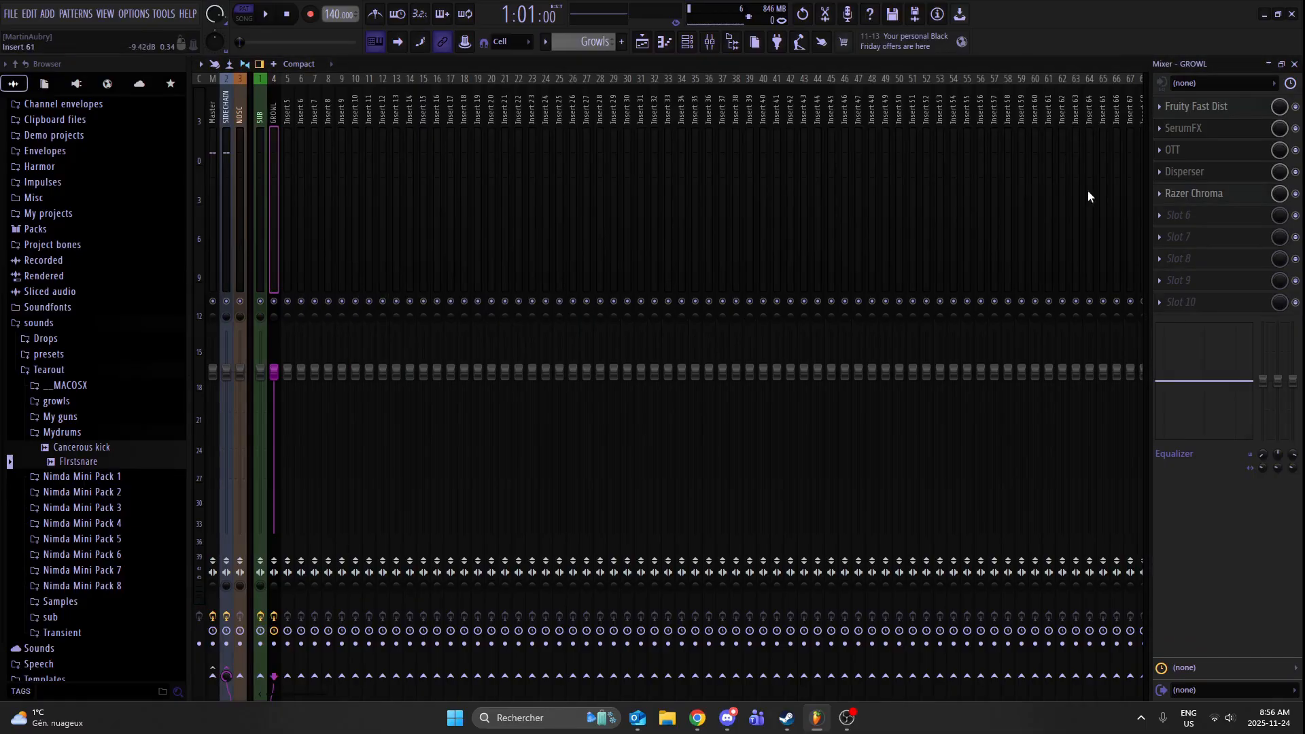
- Load kHs Comb Filter into the fifth slot of the GROWL track with Minus polarity, Stereo on and a reduced mix
left_click(1160, 195)
mouse_move(1172, 210)
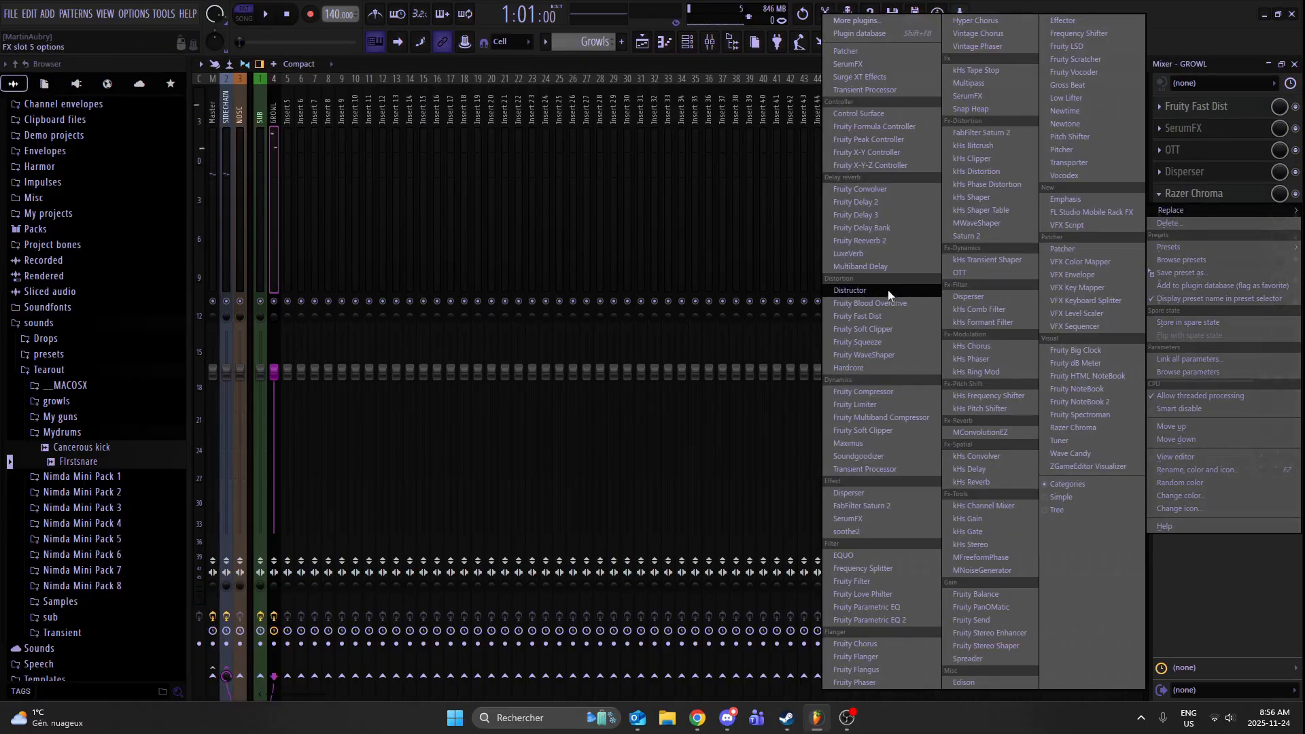
left_click(1011, 309)
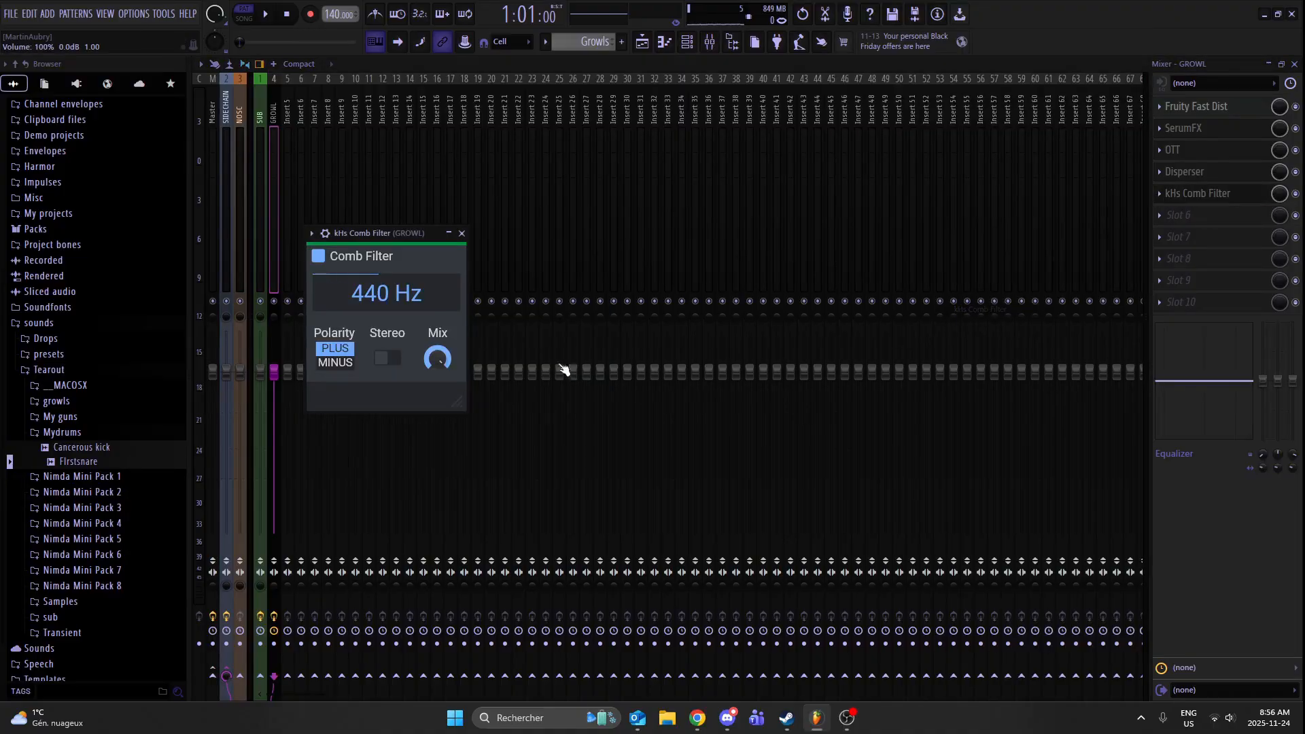
left_click(398, 365)
left_click(335, 363)
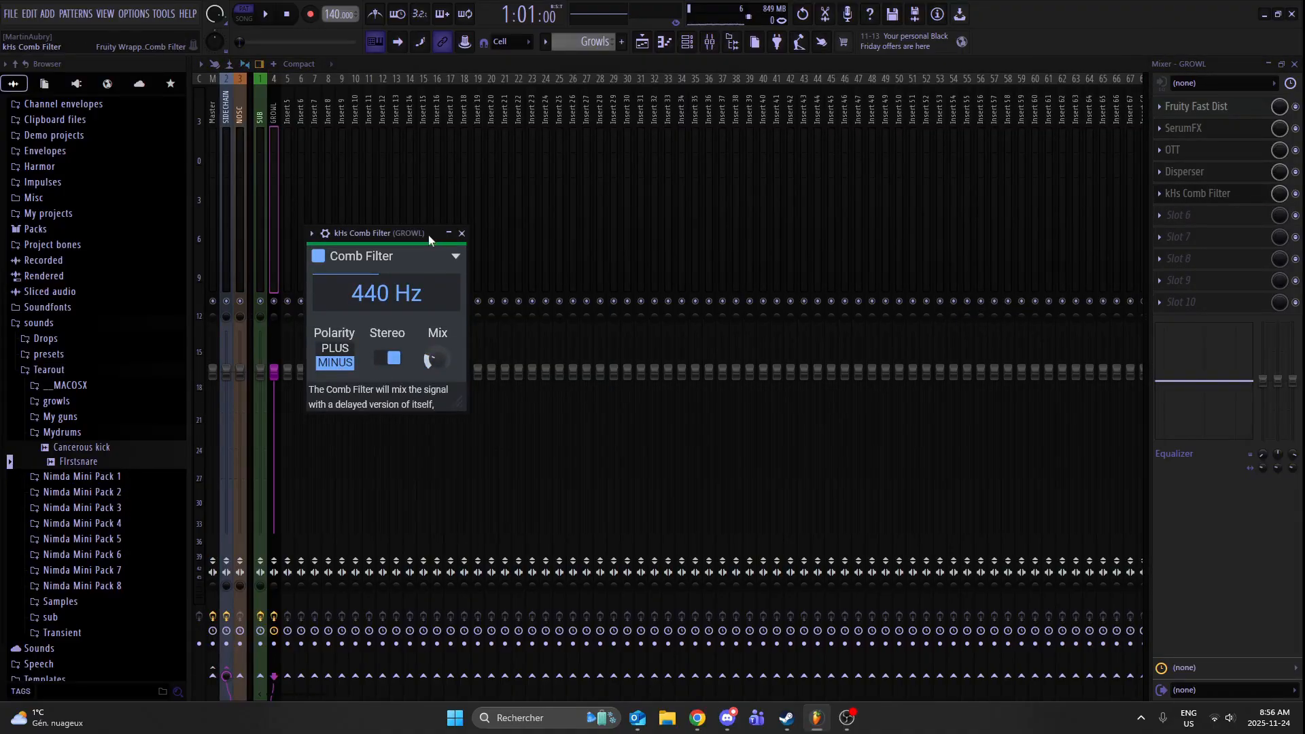
left_click_drag(428, 235, 608, 198)
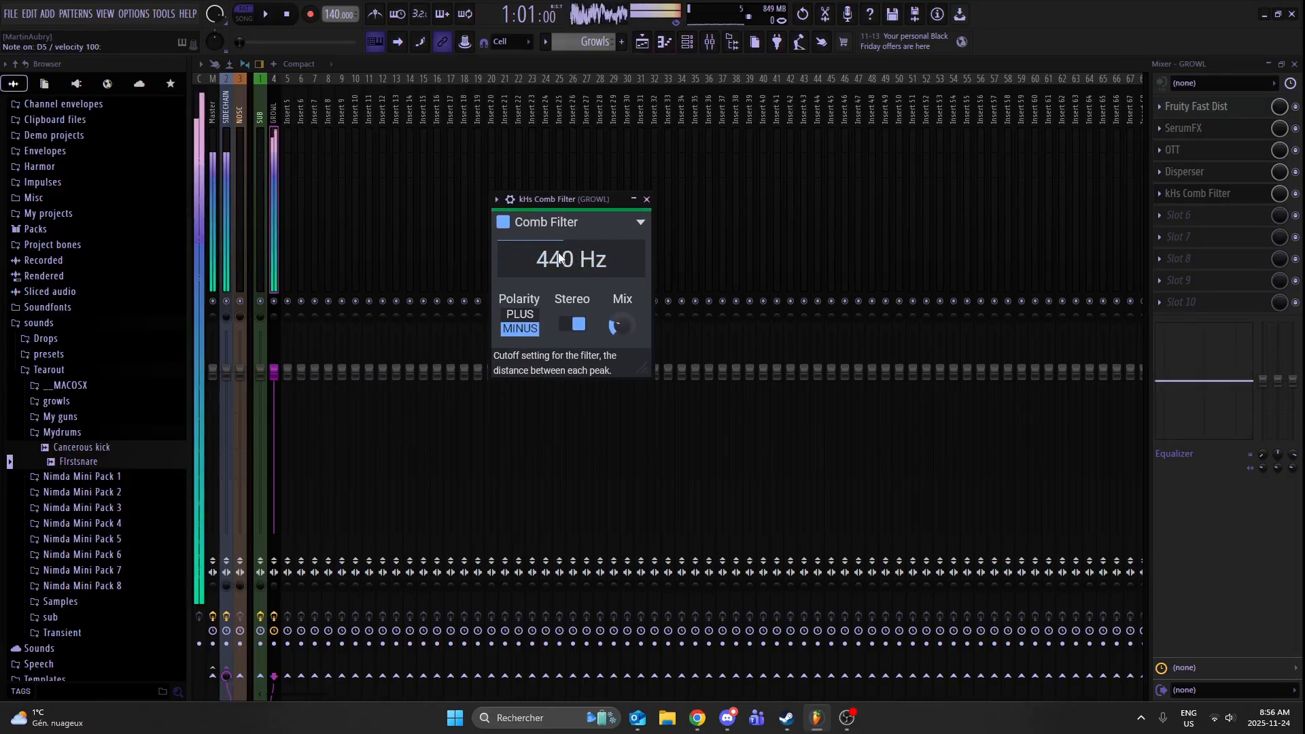
- Lower the comb filter's cutoff to about 36.5 Hz, raise its mix slightly, and close the plugin
left_click_drag(559, 257, 559, 321)
key("z")
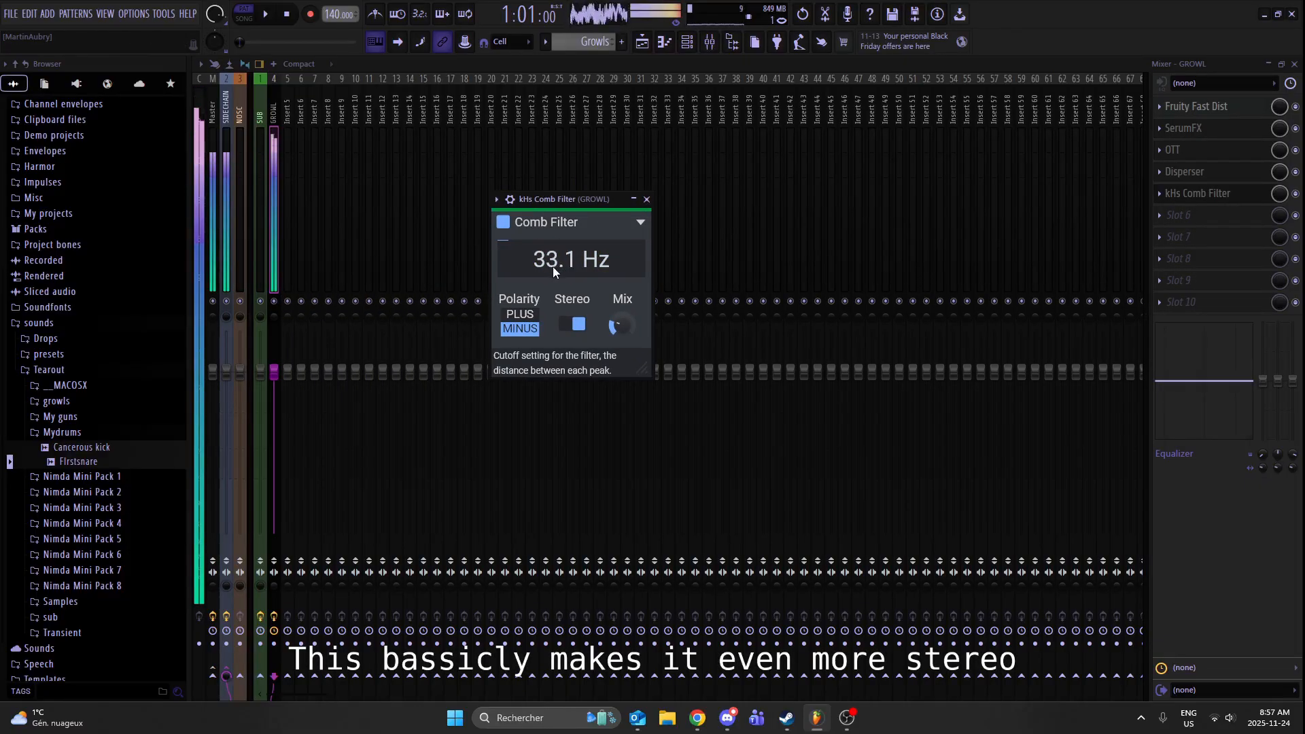
left_click_drag(553, 266, 553, 257)
left_click_drag(620, 325, 620, 302)
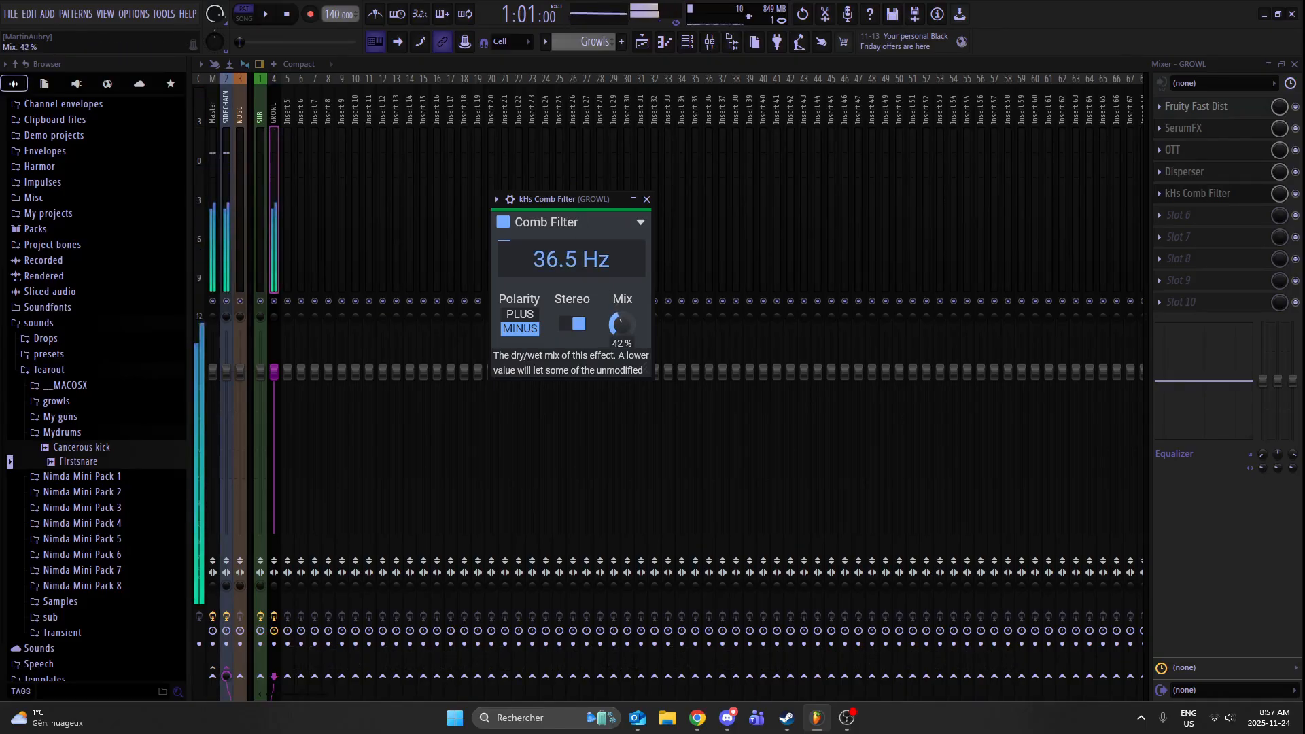
left_click(647, 199)
- Add OTT to the sixth slot of the GROWL track with 1000 % time, about 19.1 dB output gain and 87 % depth
left_click(1229, 215)
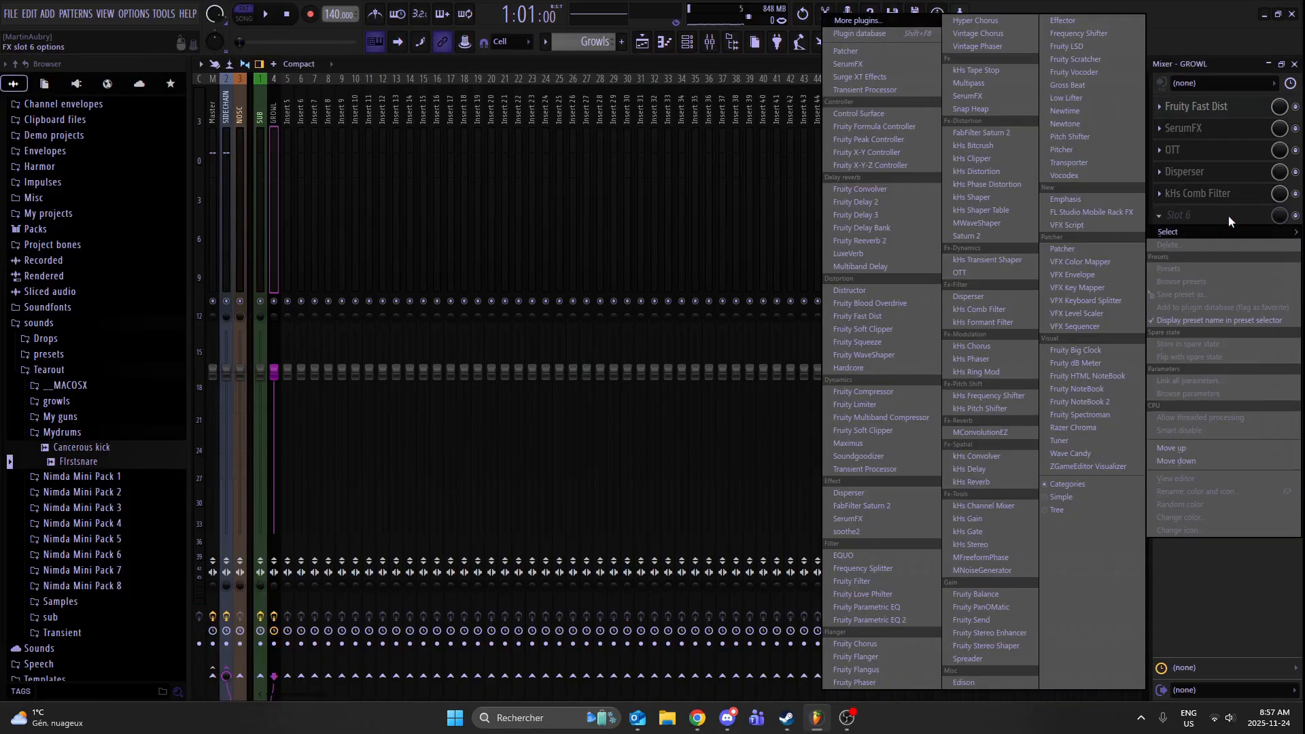
left_click(959, 274)
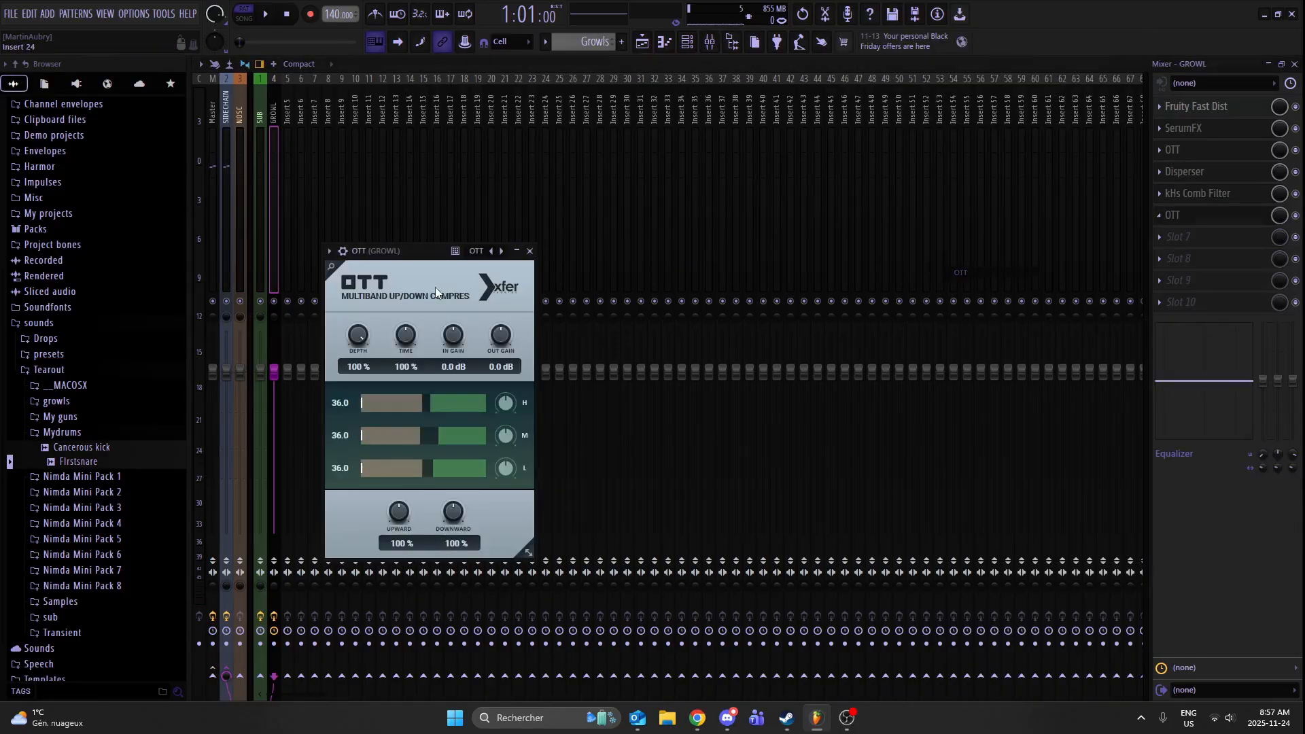
left_click_drag(501, 334, 573, 256)
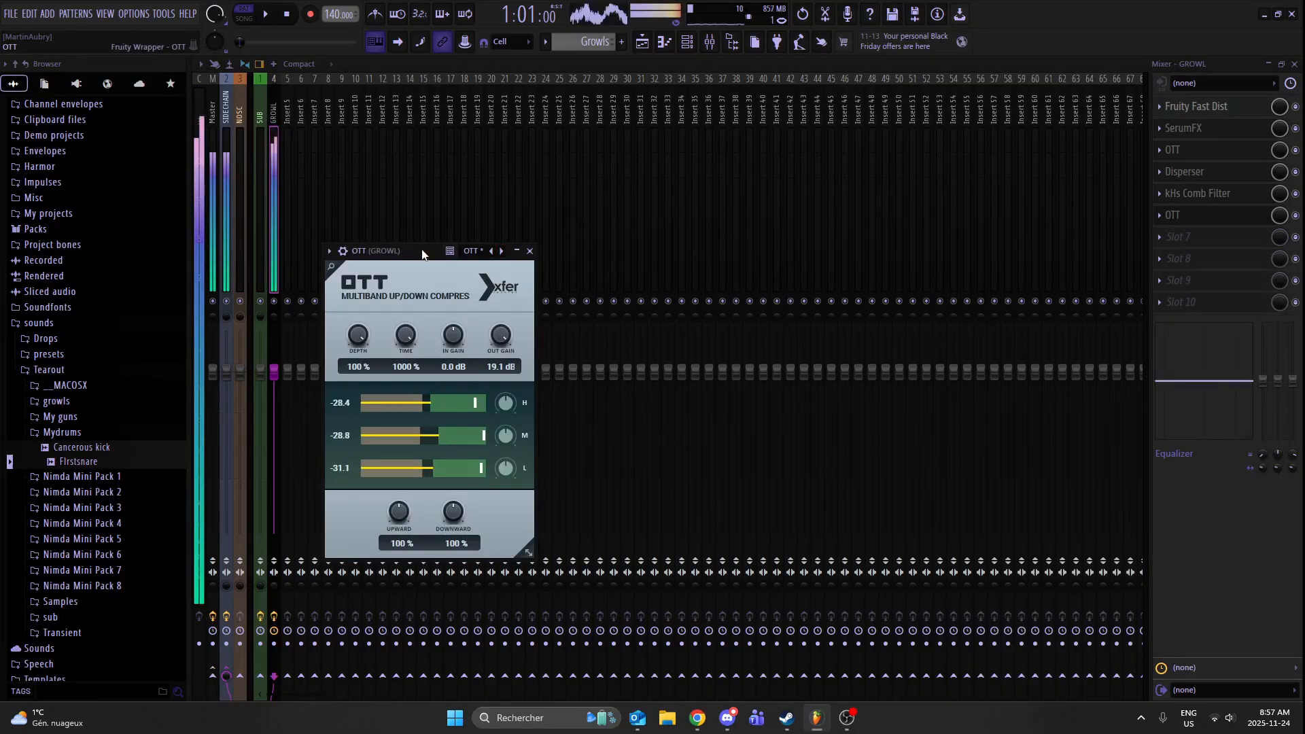
left_click_drag(421, 254, 560, 221)
scroll(490, 336, "down", 3)
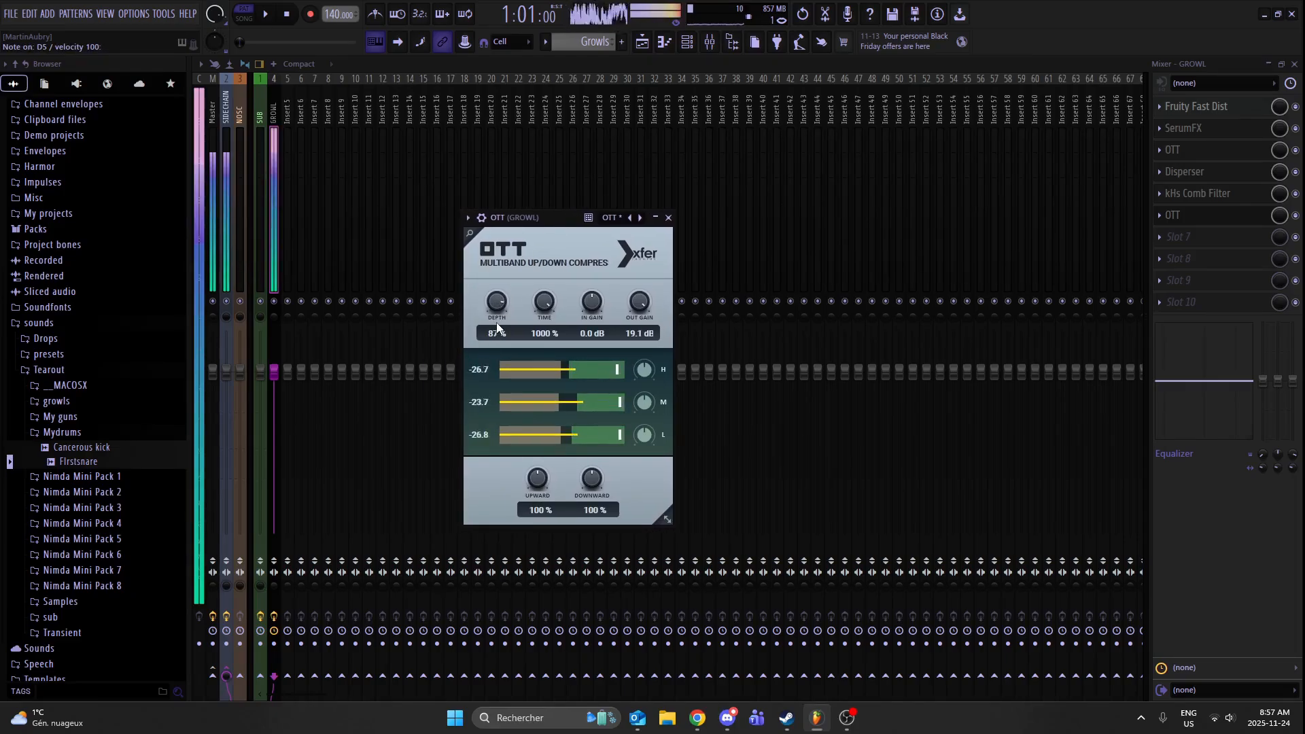
left_click(669, 217)
- Add Fruity Reeverb 2 to the seventh slot of the GROWL track and adjust its cut filters, wet level and diffusion by ear
left_click(1181, 237)
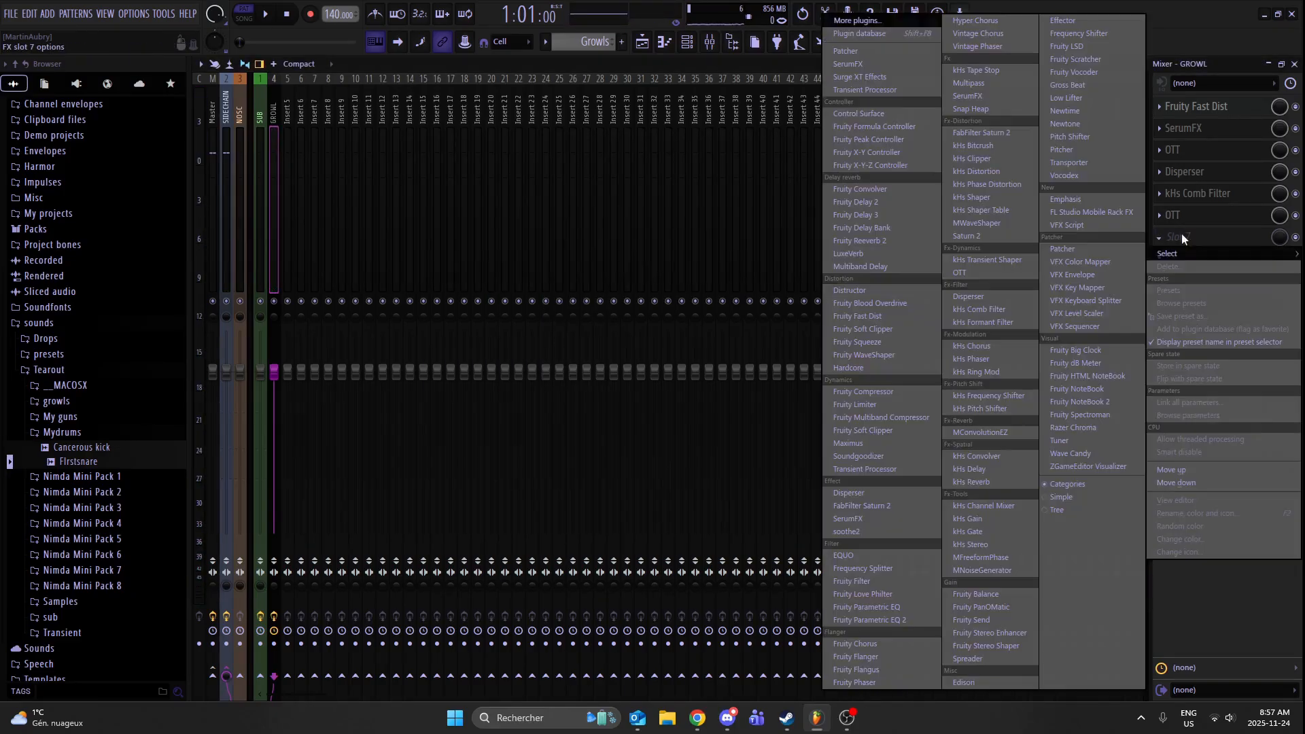
left_click(894, 241)
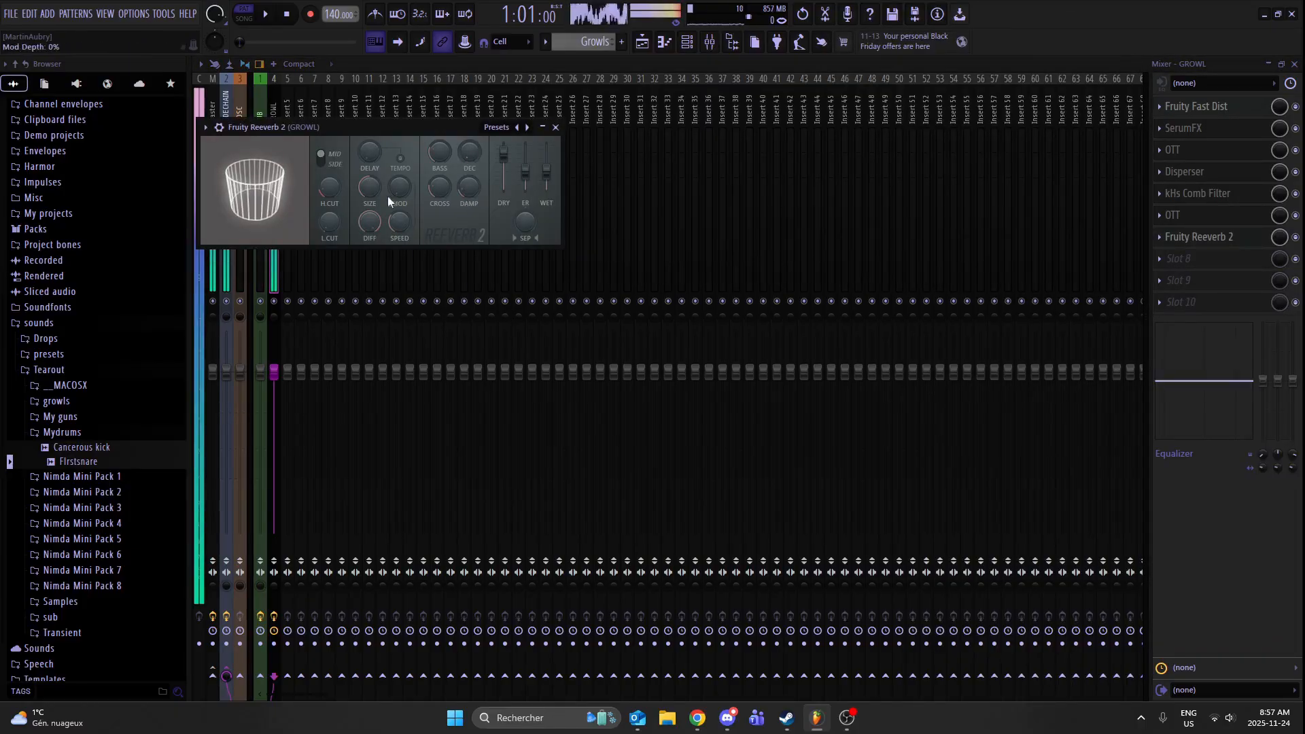
left_click_drag(329, 221, 329, 248)
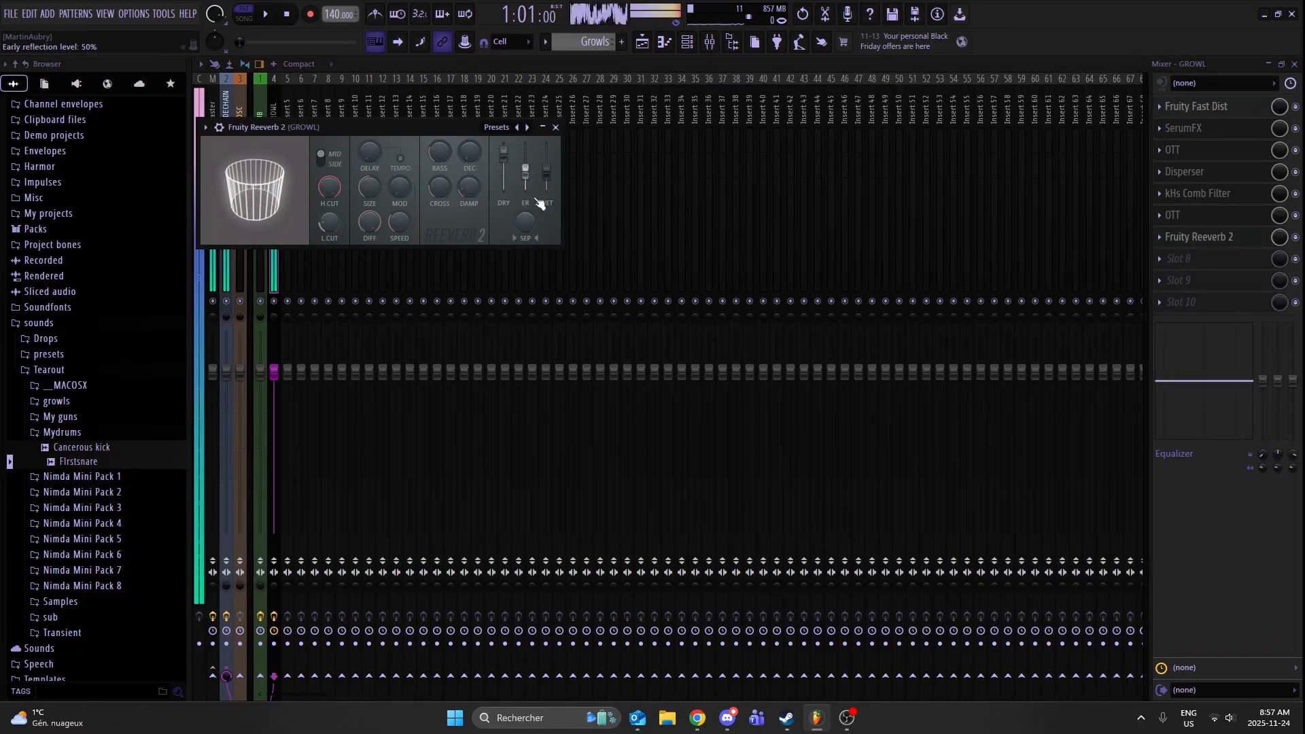
left_click_drag(546, 151, 545, 175)
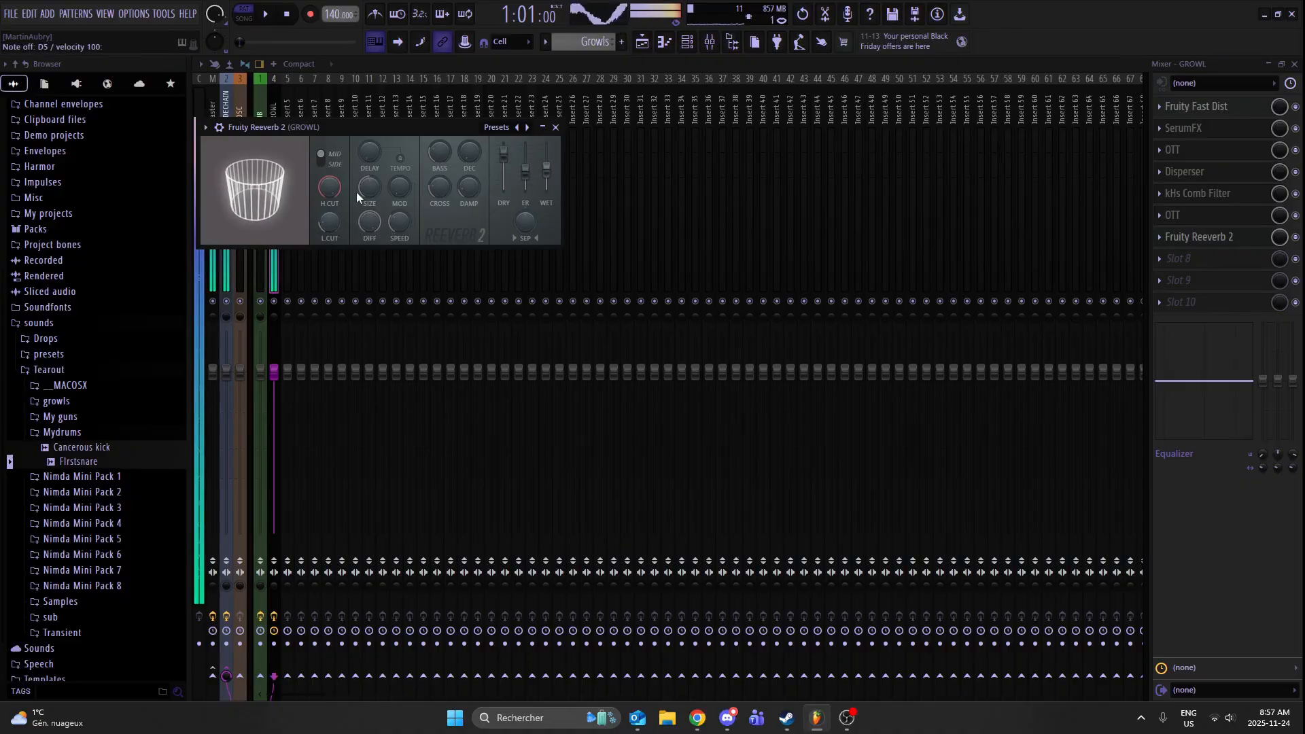
left_click_drag(369, 220, 369, 235)
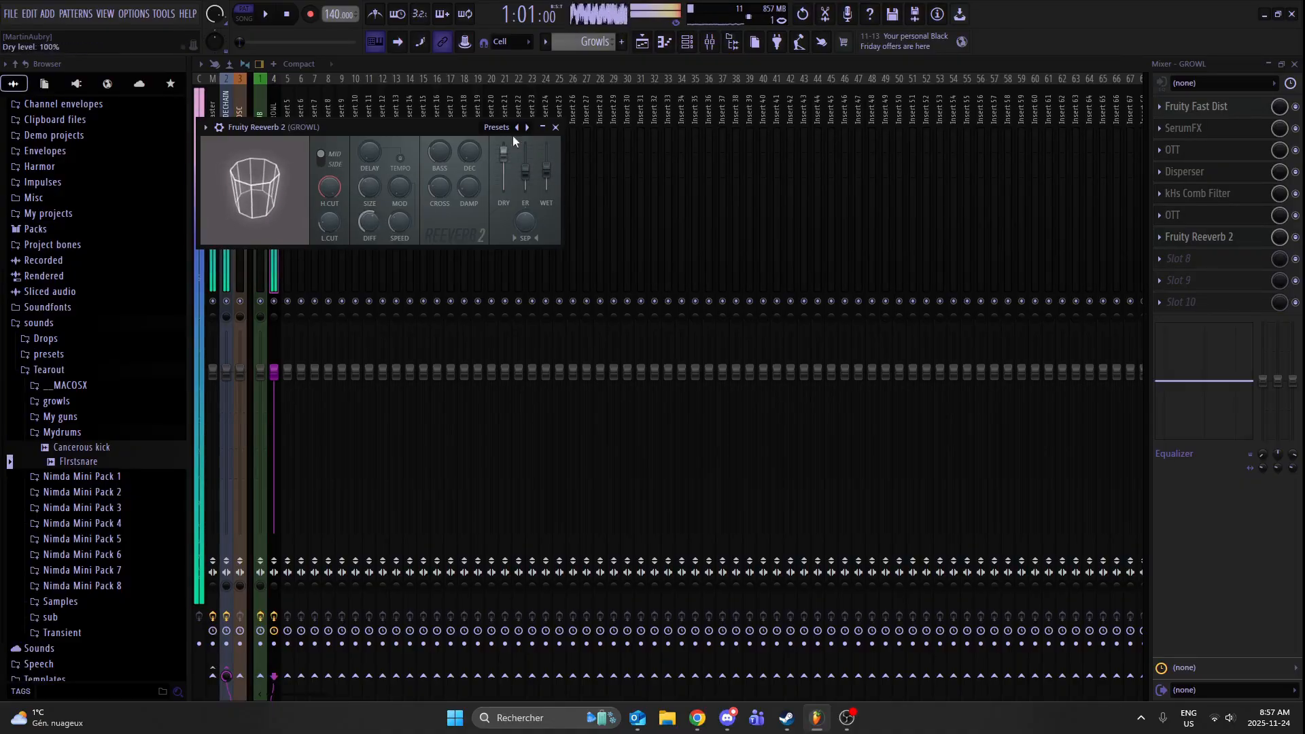
left_click(556, 127)
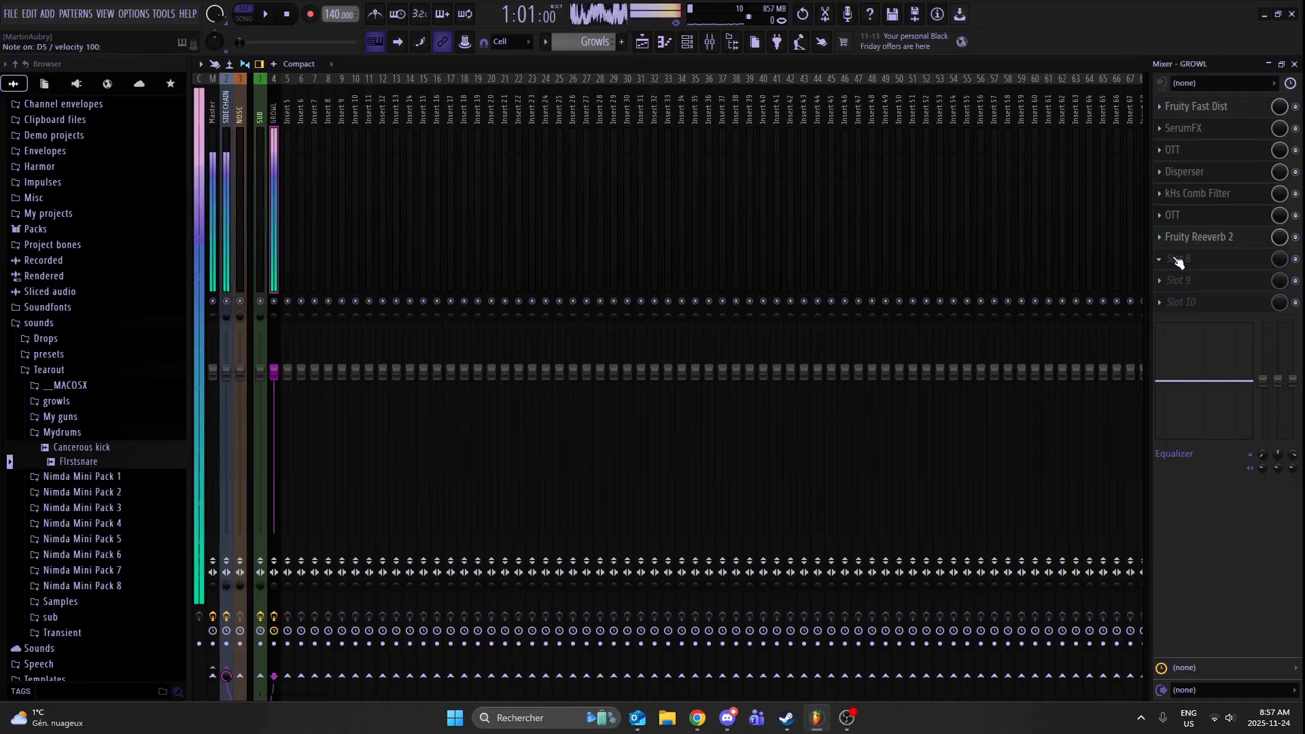
- Add kHs Distortion in Overdrive mode to the eighth slot of the GROWL track, lowering its drive and reducing dynamics to minimum
left_click(1182, 258)
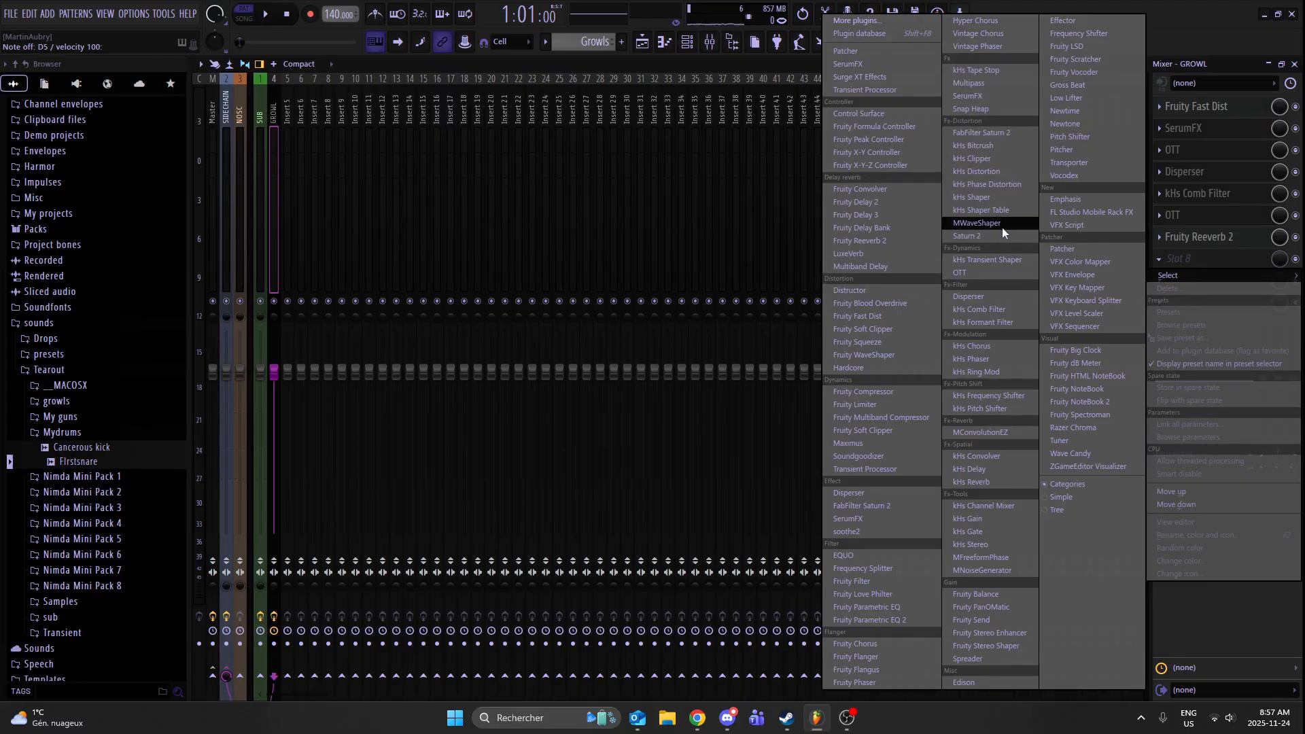
left_click(1005, 172)
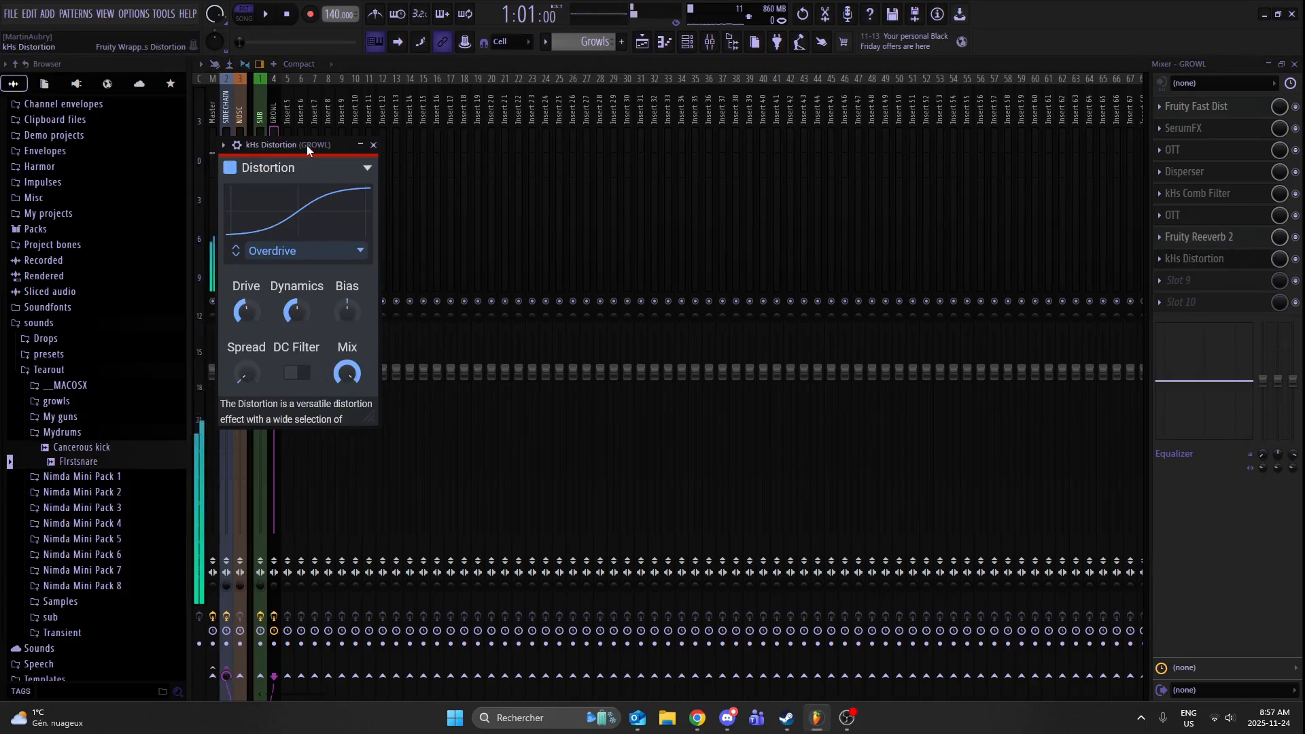
left_click_drag(307, 145, 628, 117)
left_click_drag(573, 291, 572, 310)
key("x")
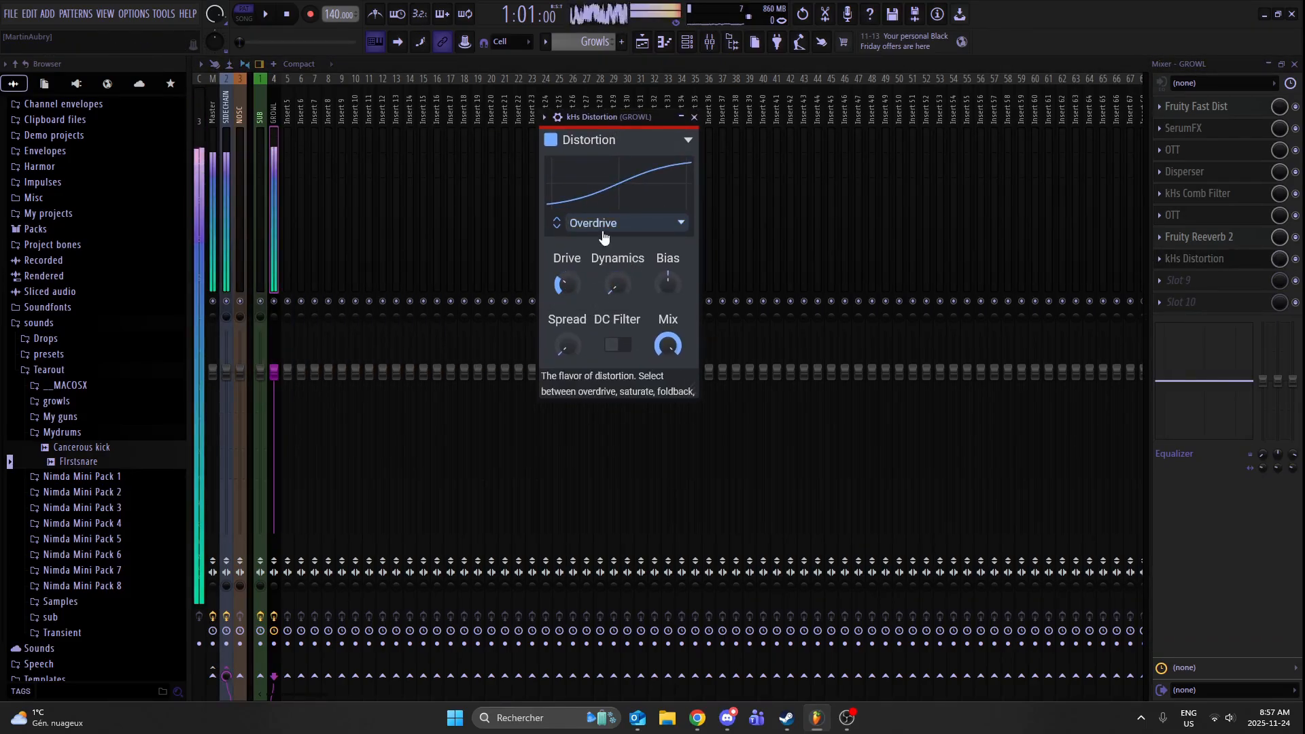
left_click(693, 117)
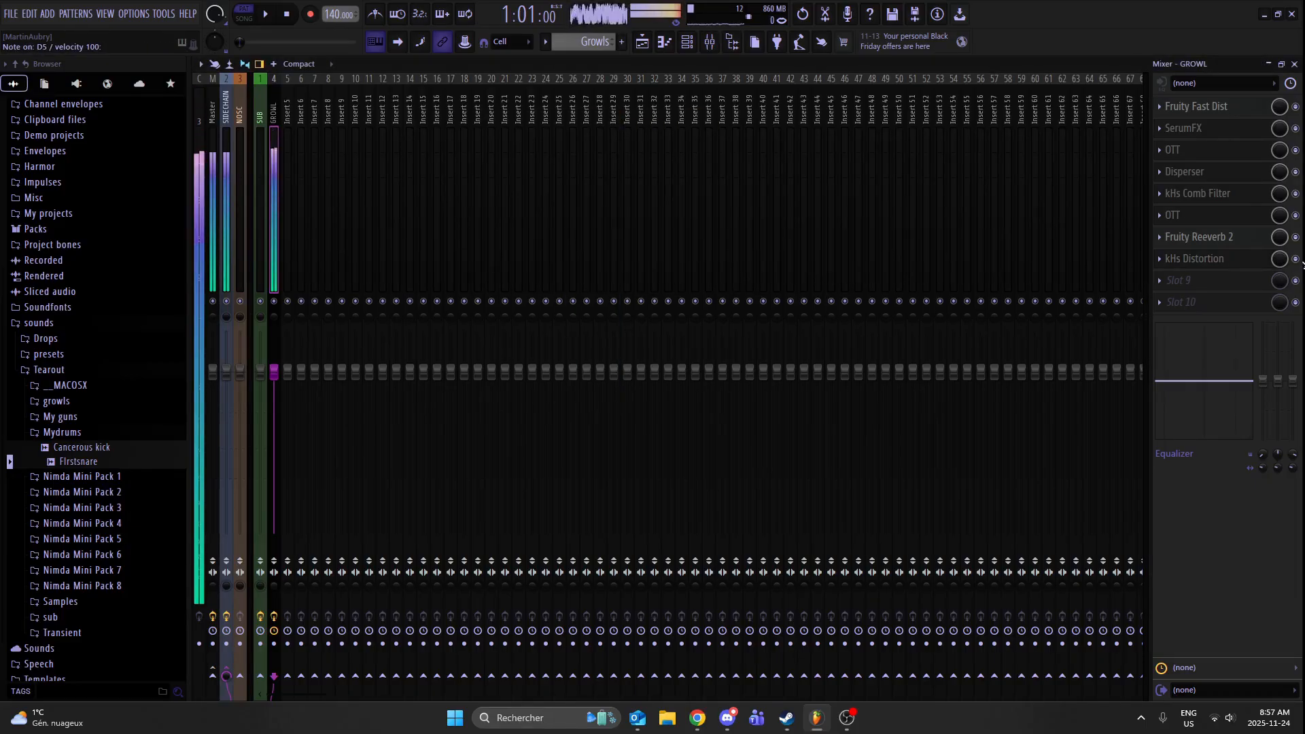
- Add Fruity Parametric EQ 2 to the ninth slot of the GROWL track with slight boosts around 471 Hz and 1100 Hz
left_click(1183, 280)
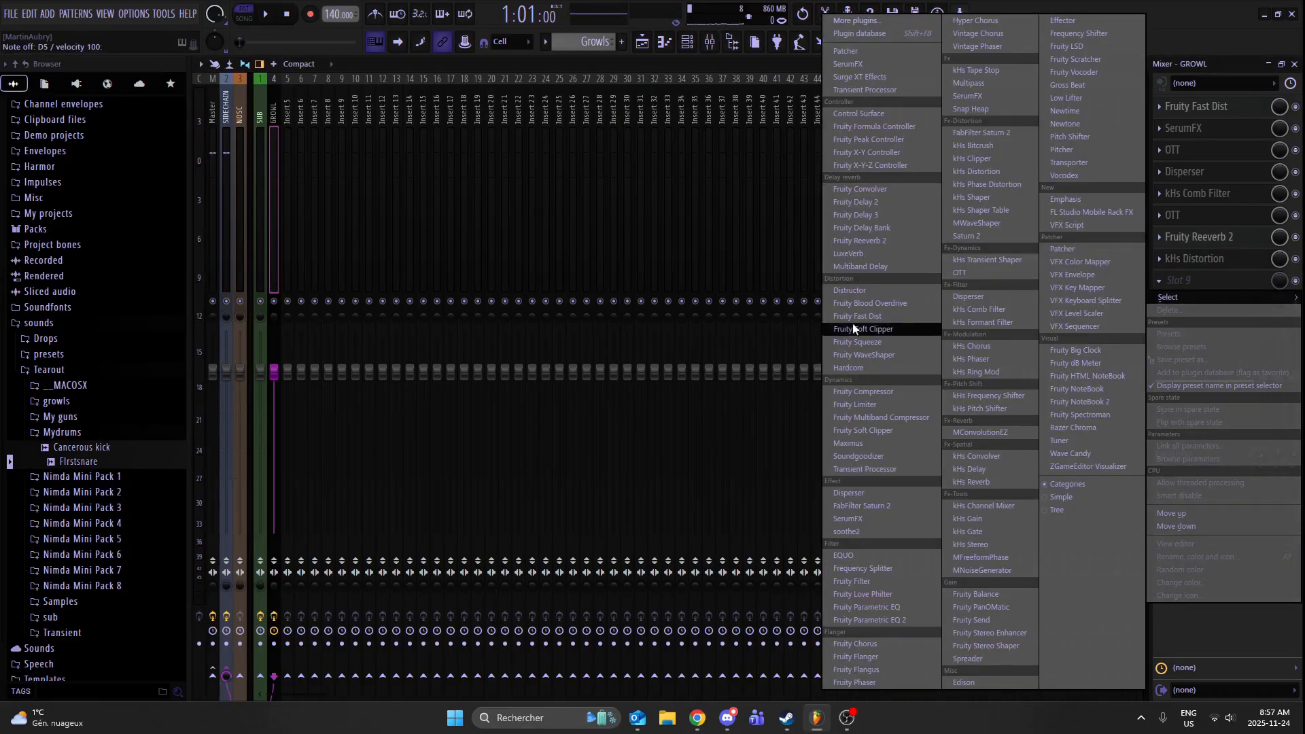
left_click(901, 618)
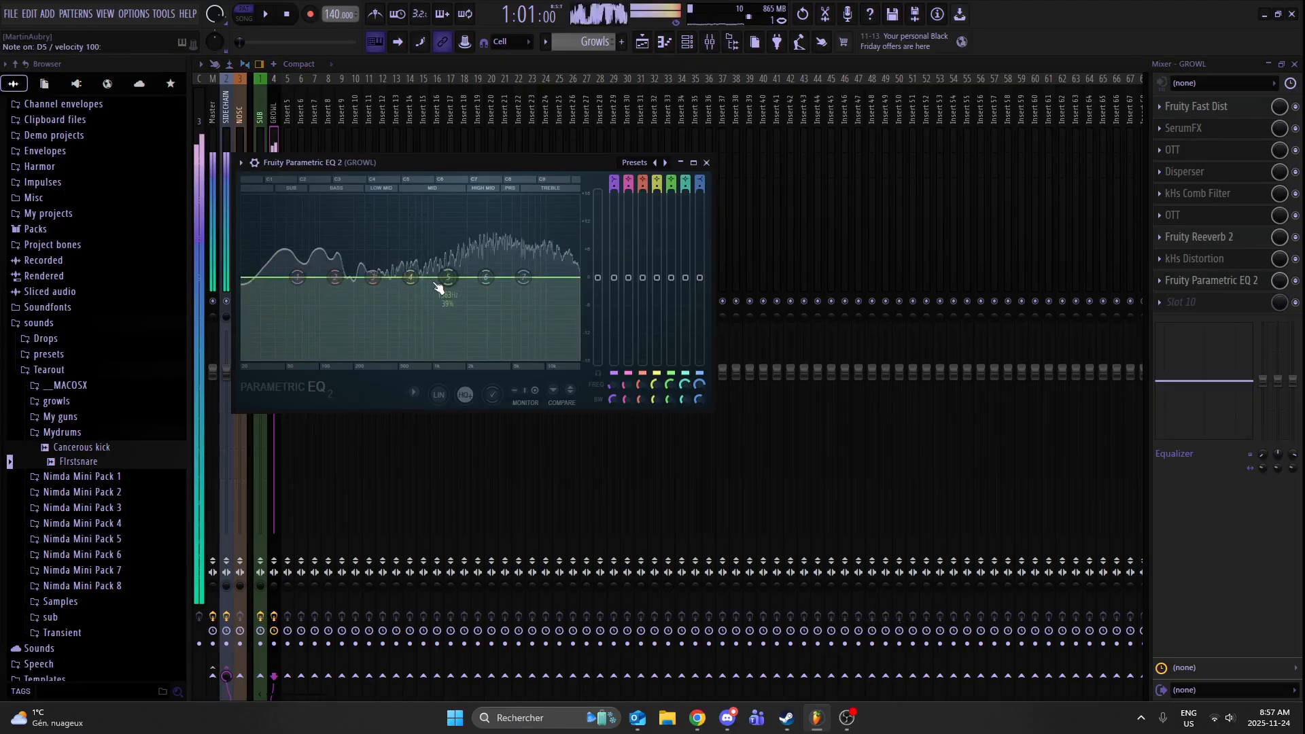
left_click_drag(412, 276, 456, 273)
left_click_drag(464, 275, 371, 278)
left_click_drag(335, 278, 337, 277)
left_click_drag(297, 277, 285, 277)
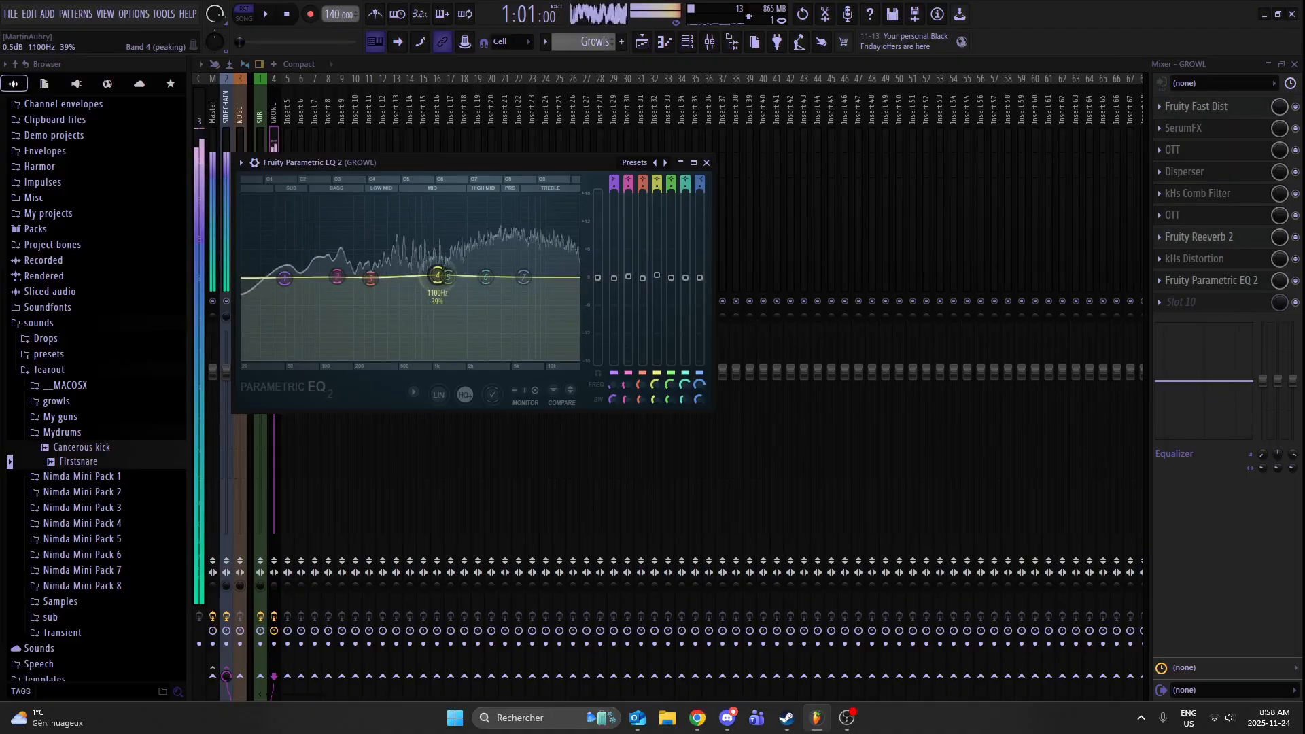
left_click_drag(370, 278, 395, 275)
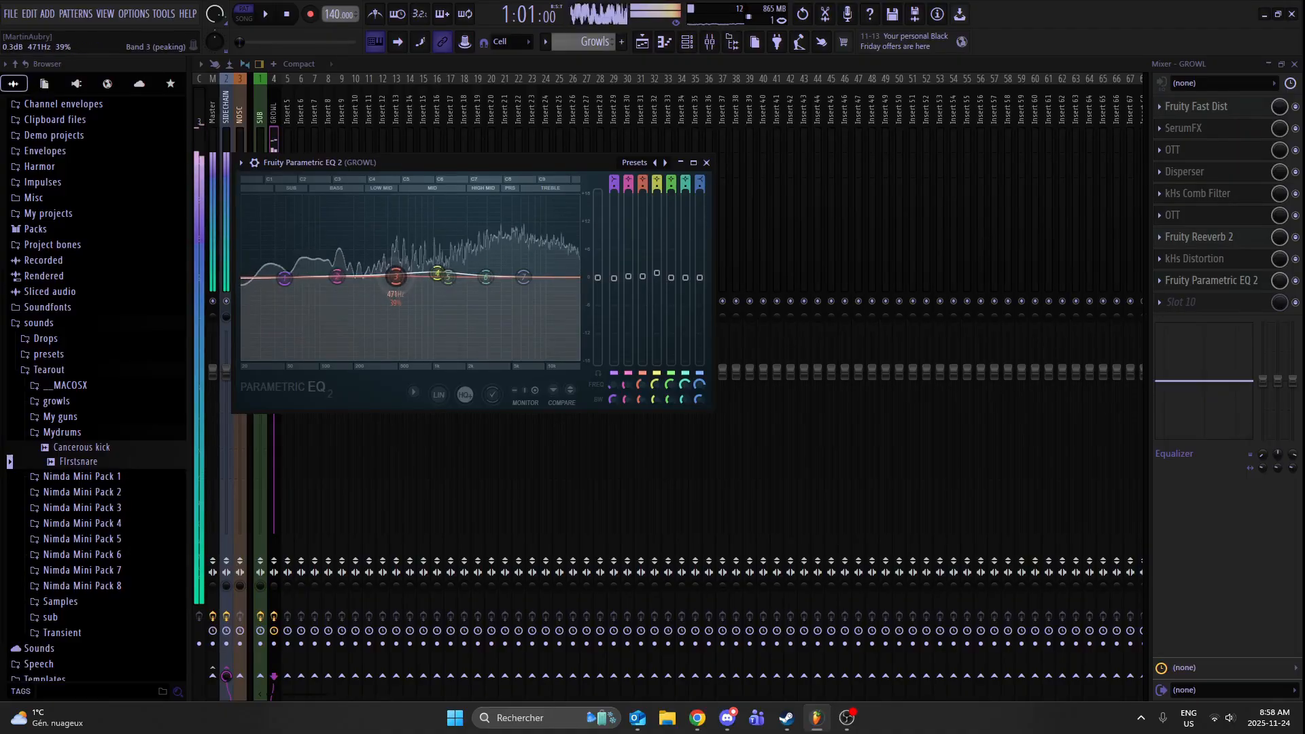
left_click(706, 163)
- Add OTT to the tenth slot of the GROWL track with 1000 % time, 19.1 dB output gain and about 84 % depth
left_click(1210, 300)
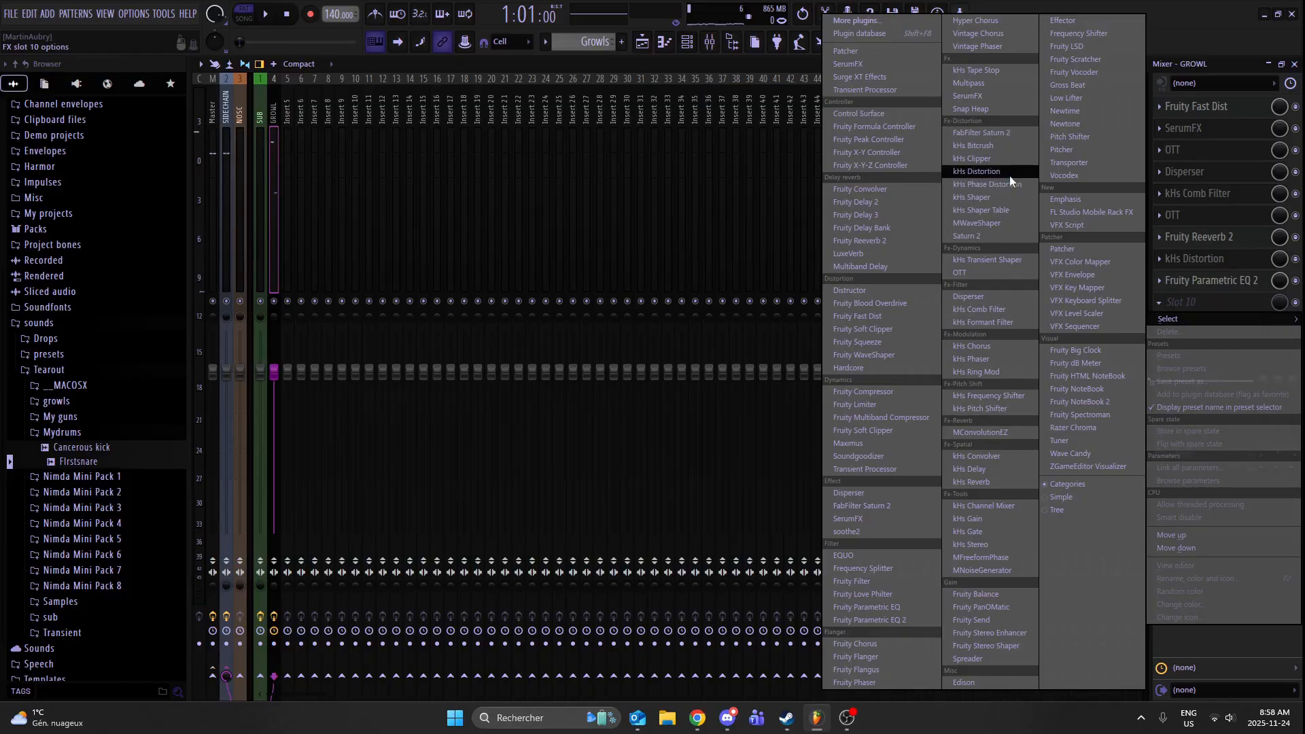
left_click(1009, 269)
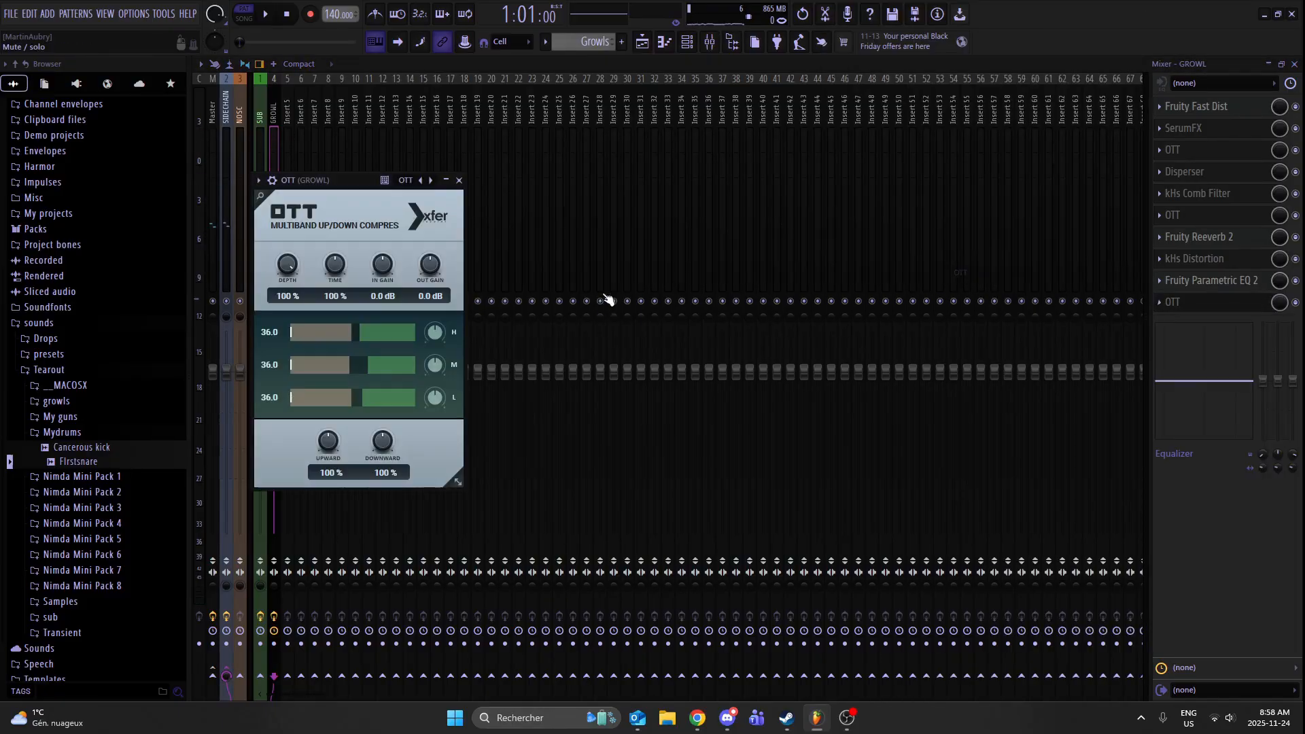
left_click_drag(439, 257, 465, 196)
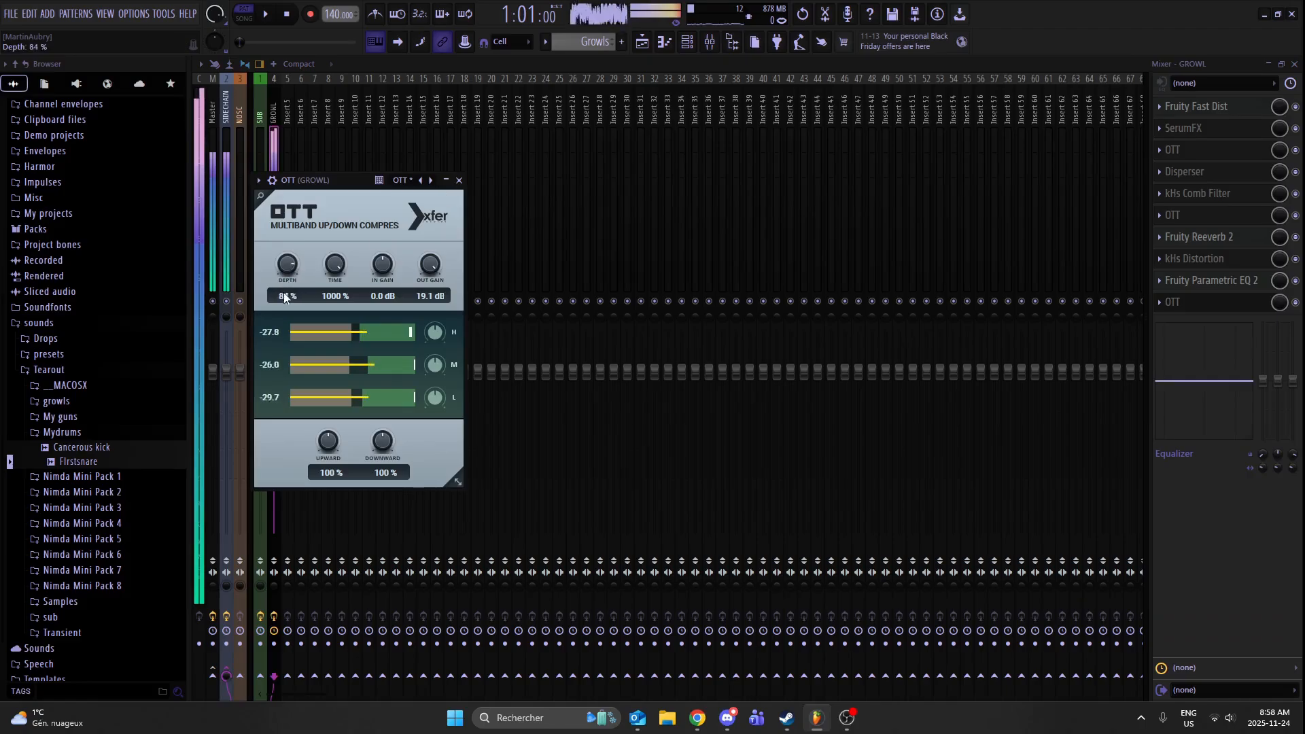
left_click(459, 180)
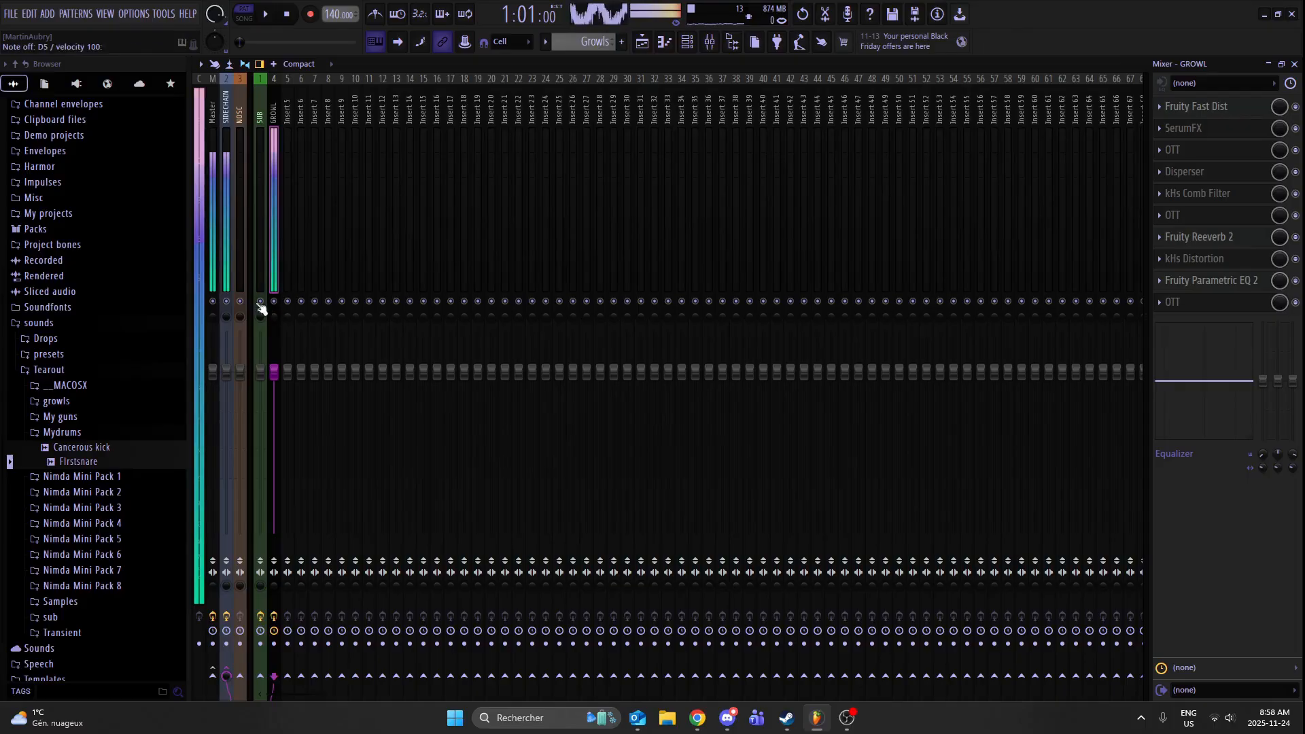
- Add FabFilter Saturn 2 to the first slot of the SIDECHAIN track in Linear Phase, slightly lowering its drive and raising dynamics
left_click(224, 239)
left_click(1177, 108)
mouse_move(1177, 123)
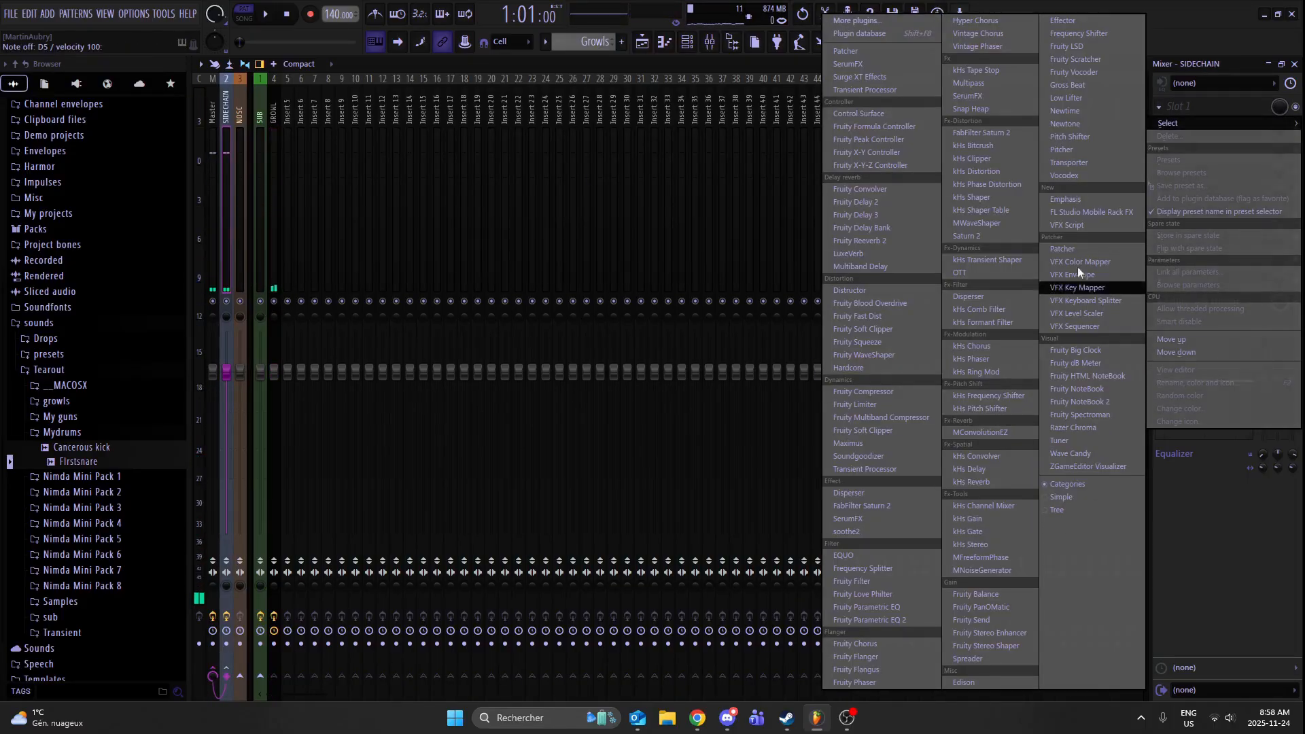
left_click(981, 132)
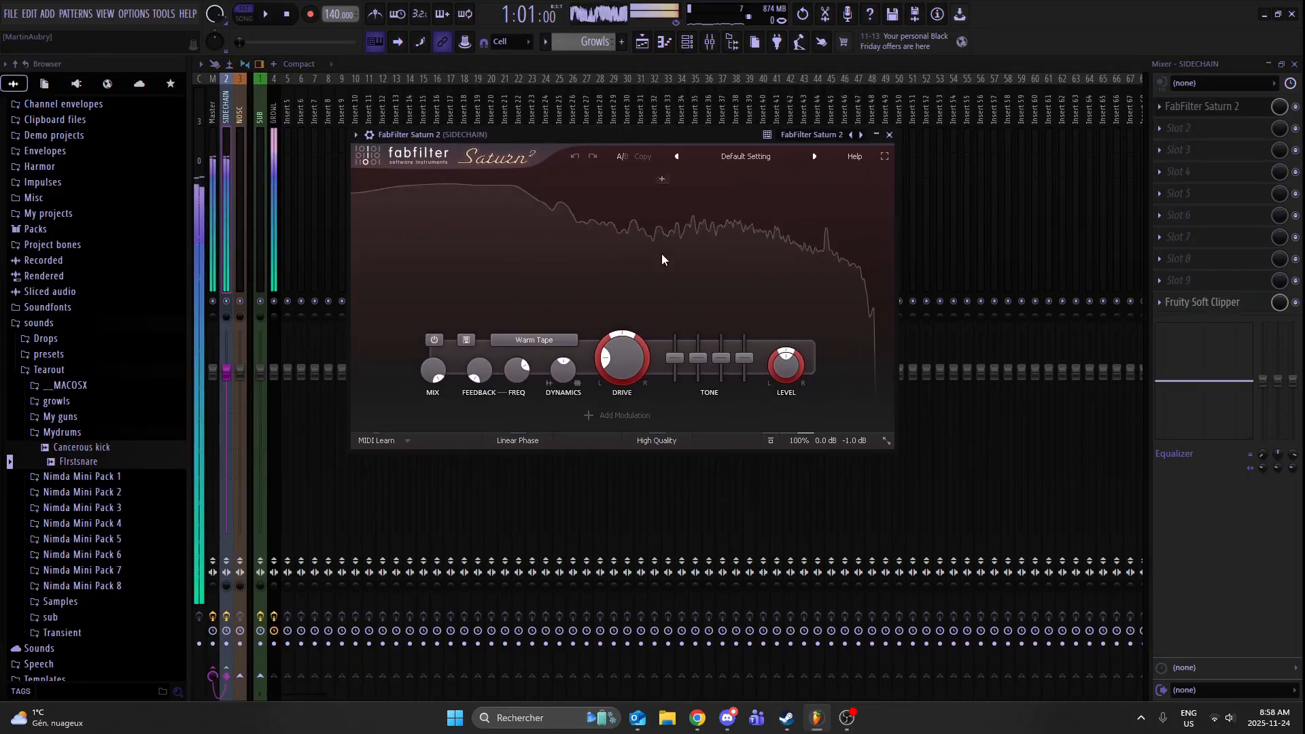
left_click(533, 441)
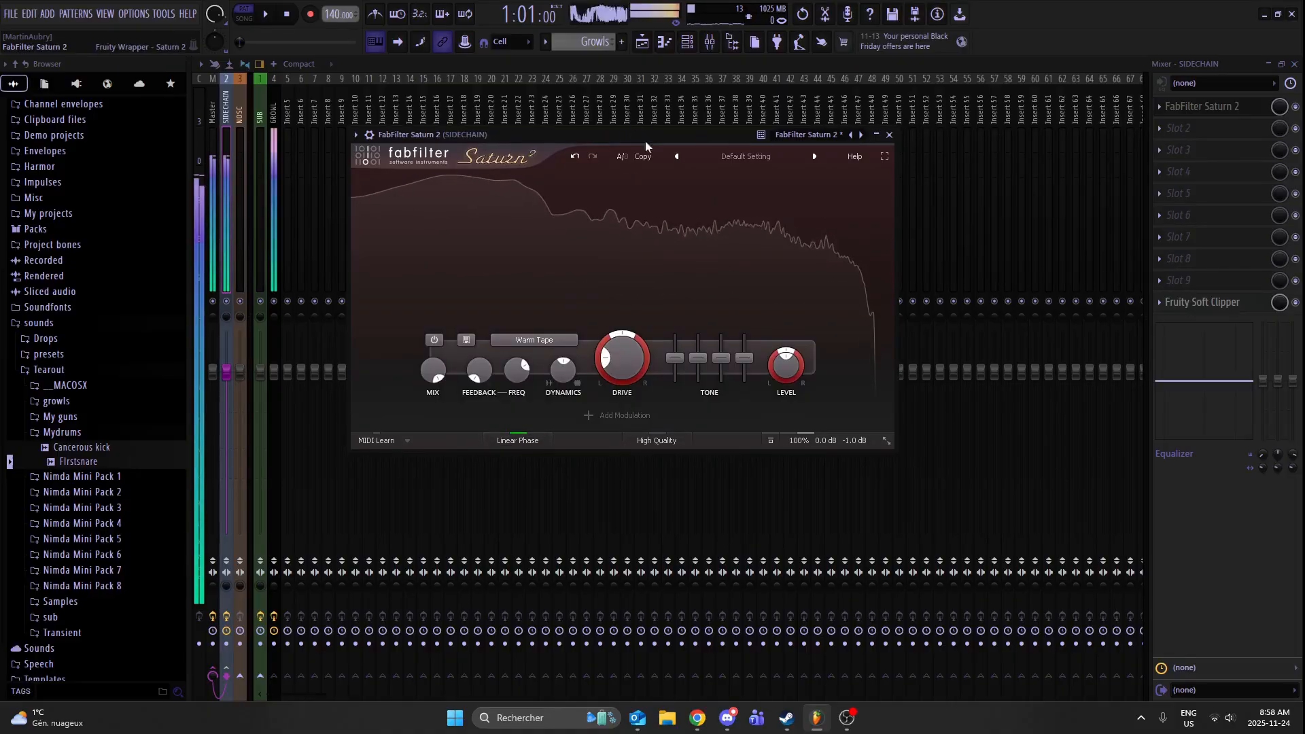
left_click_drag(642, 382, 612, 414)
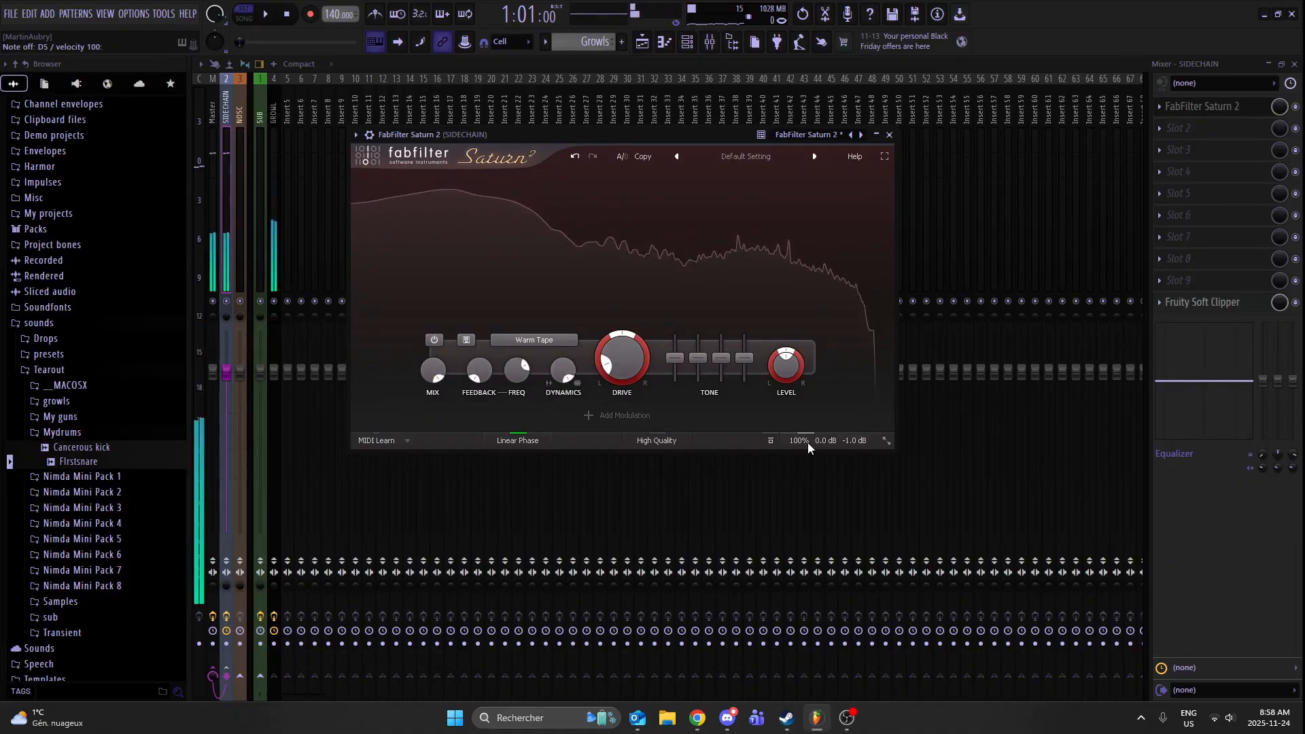
- Set Saturn 2's overall mix to 99 % and nudge its tone bands up slightly, then close the plugin and mixer
mouse_move(807, 444)
left_click_drag(820, 428, 745, 453)
mouse_move(849, 438)
left_click_drag(847, 426, 979, 437)
left_click_drag(745, 356, 676, 356)
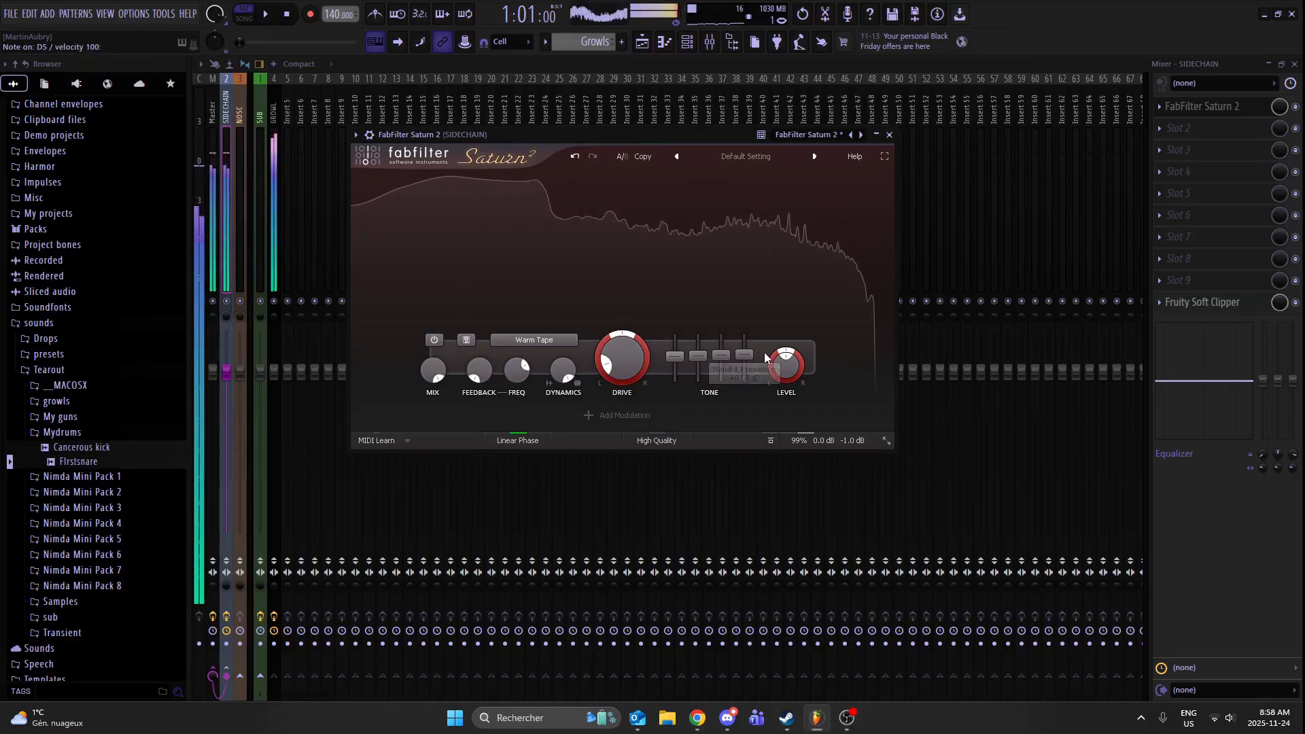
left_click(889, 134)
left_click(1293, 63)
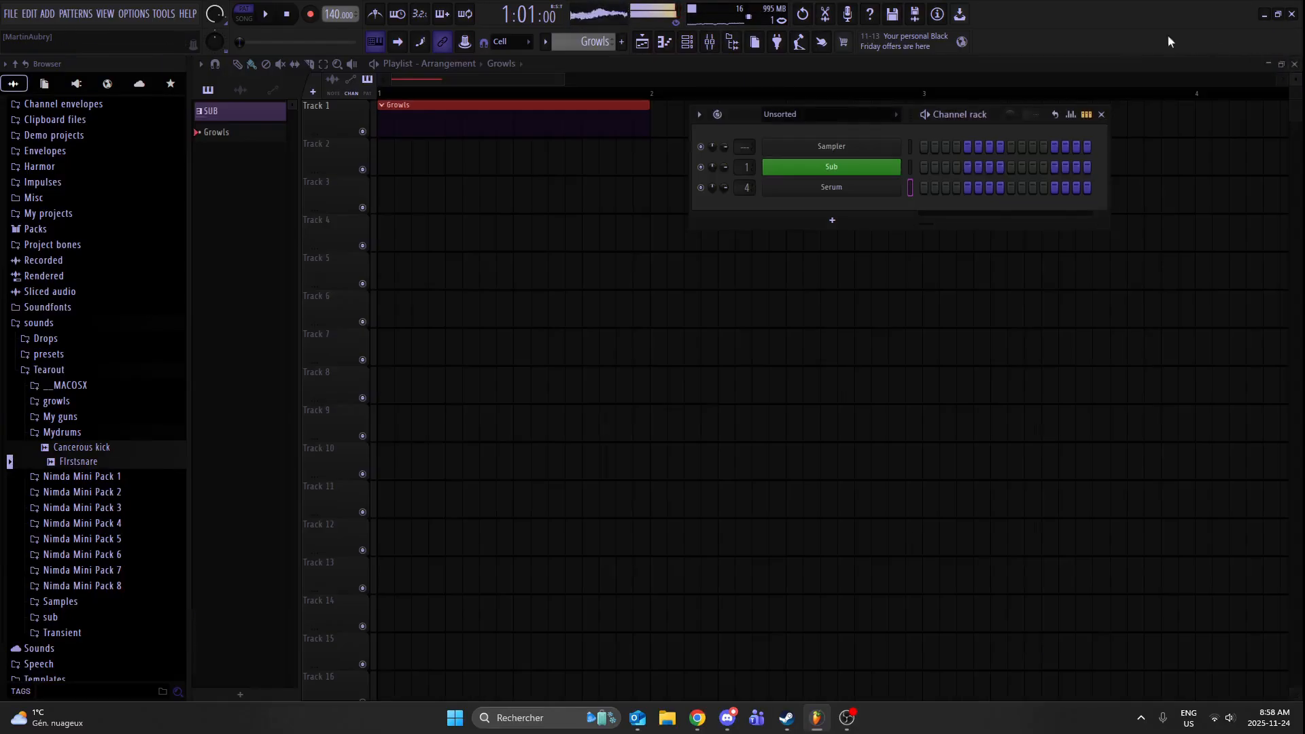
- Raise the distortion drive in the Serum growl's effects to 67 % and play the patch to check it
left_click(855, 187)
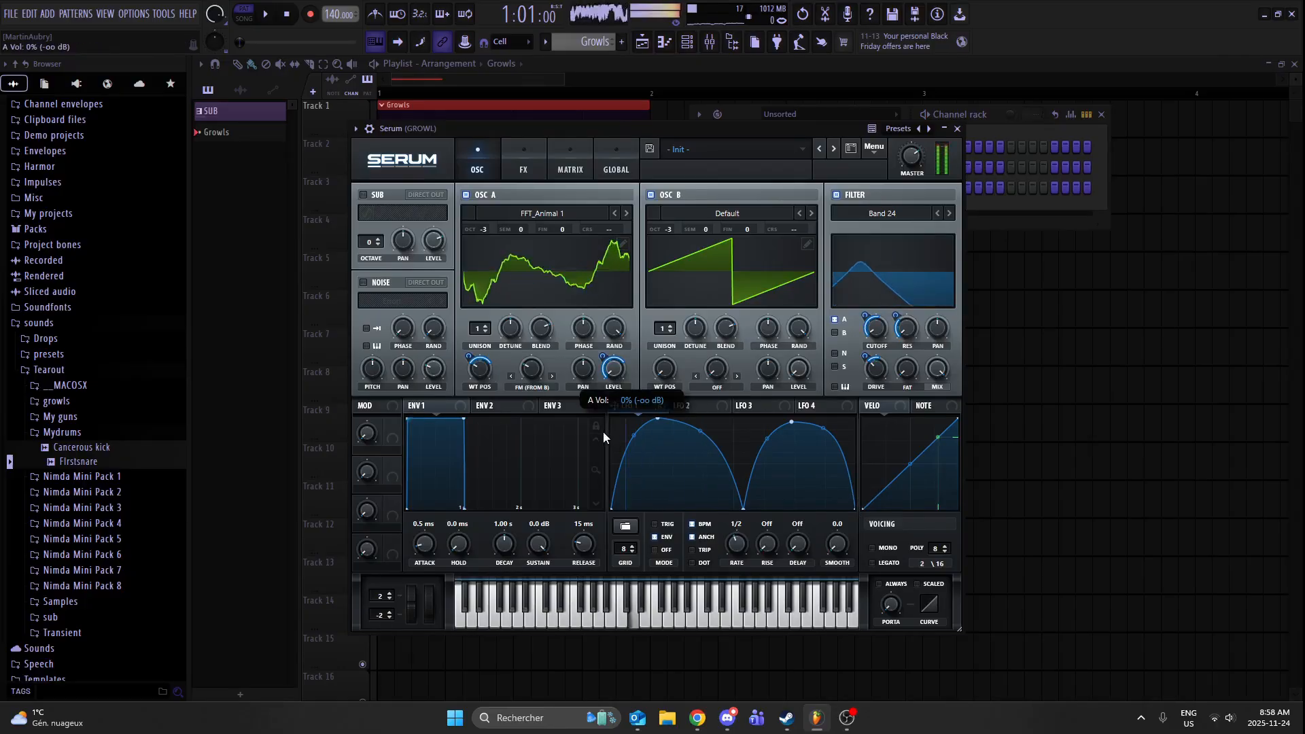
left_click(521, 156)
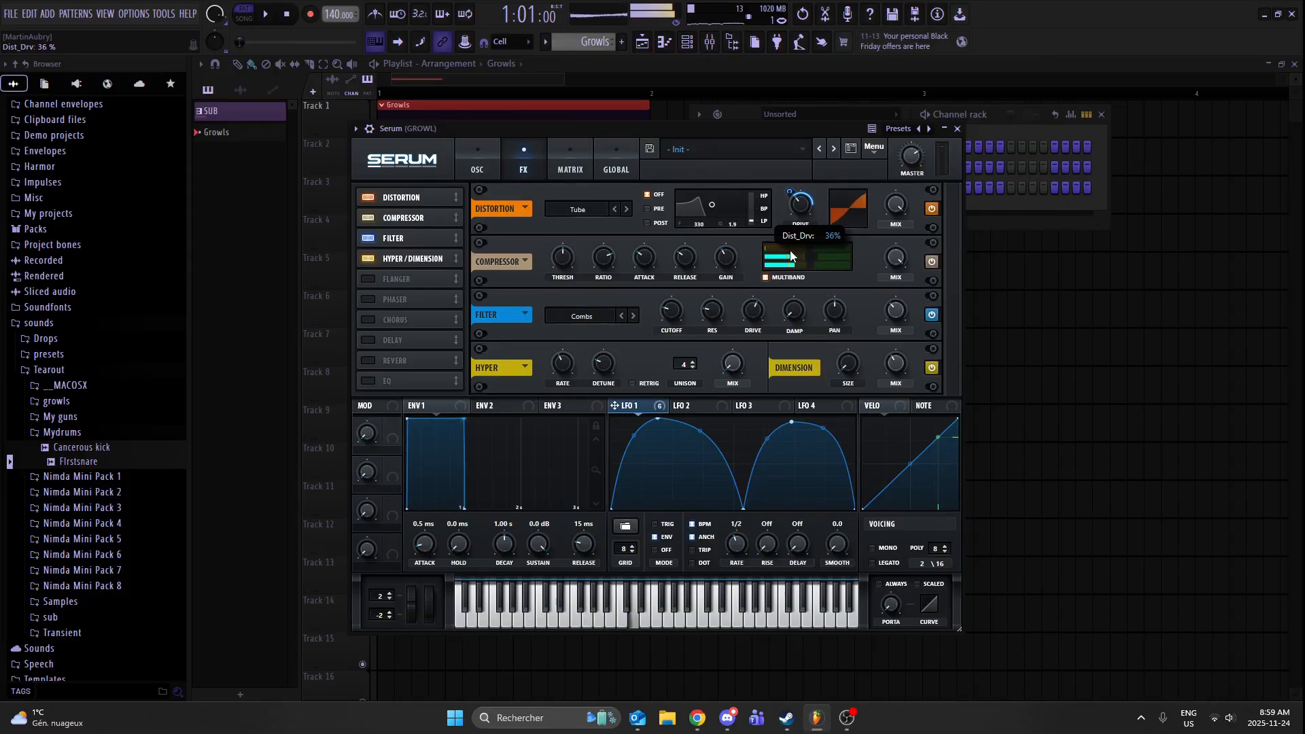
left_click_drag(790, 256, 813, 233)
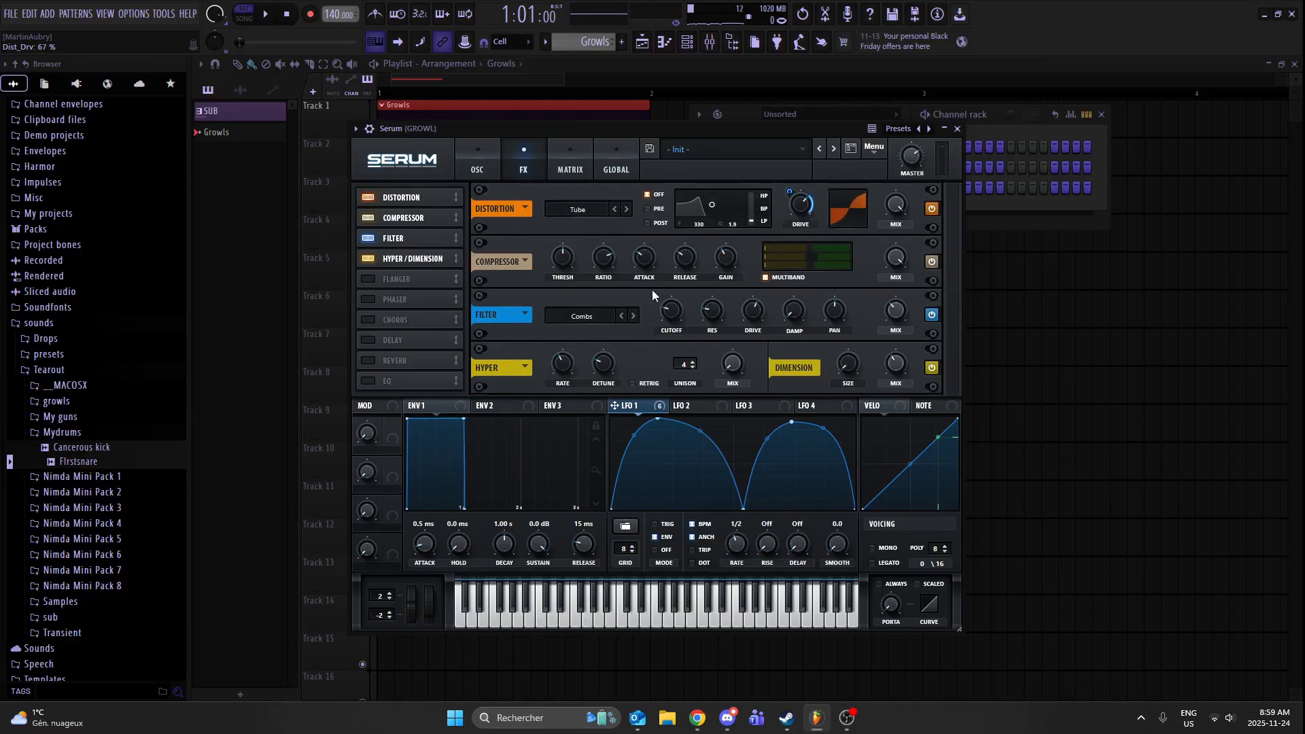
left_click(479, 164)
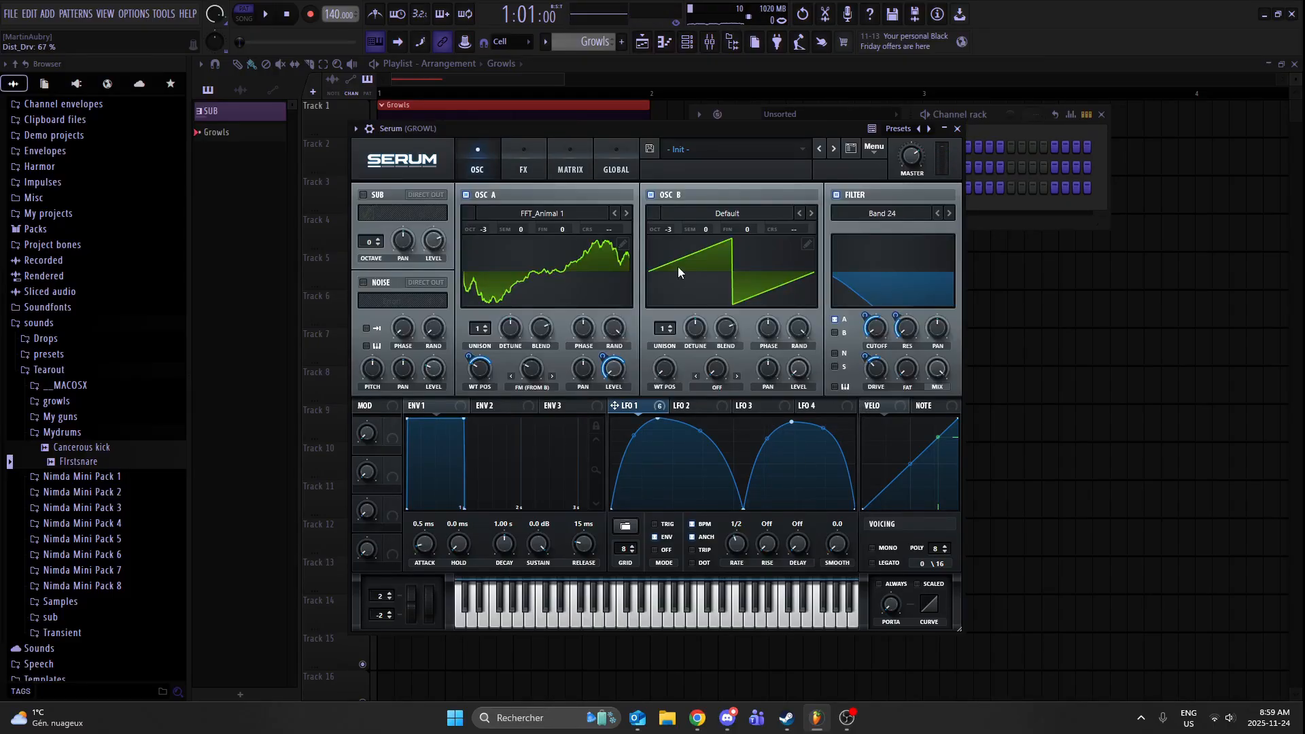
key("x")
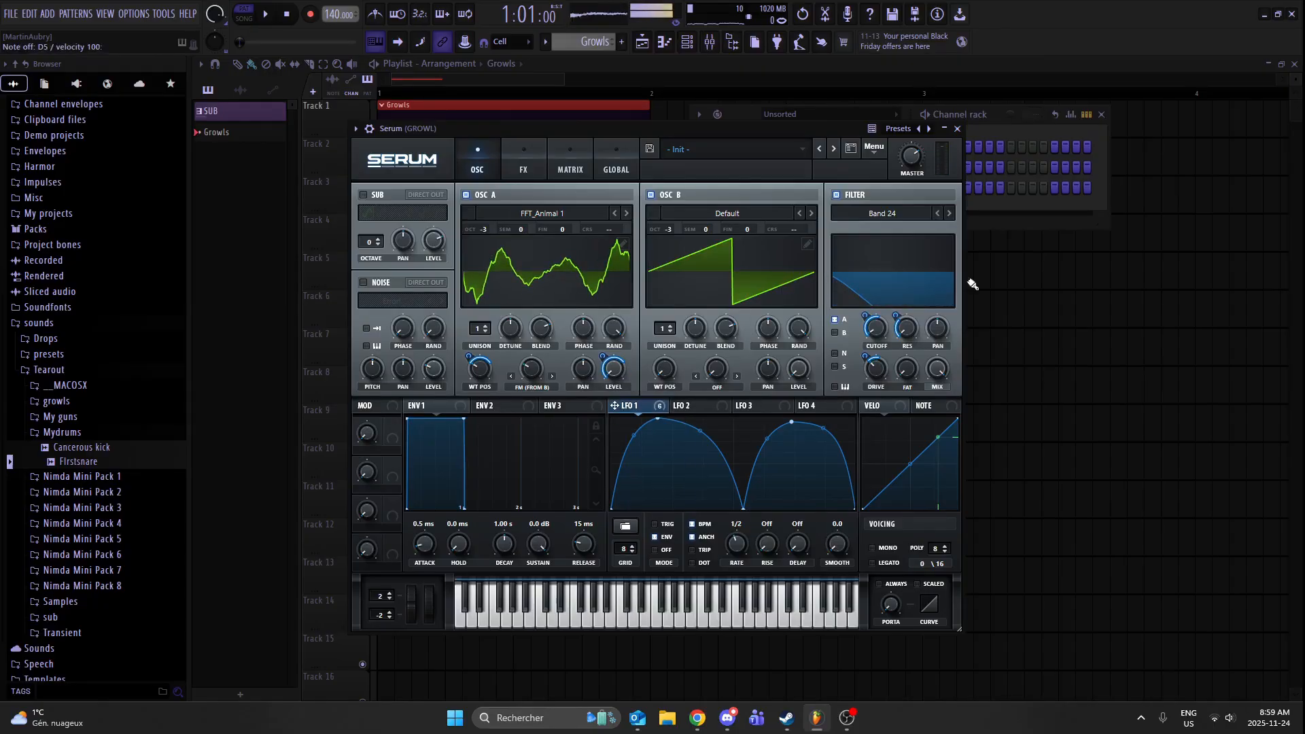
left_click(524, 168)
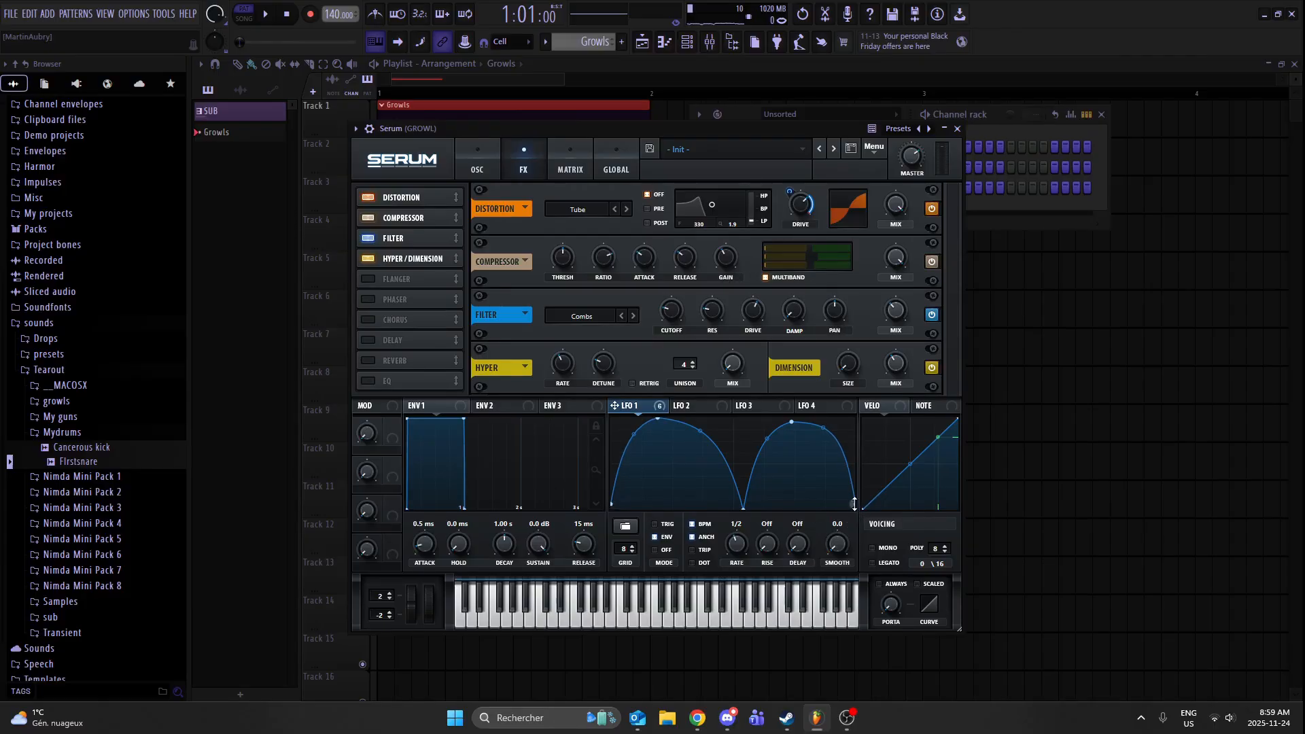
left_click(477, 151)
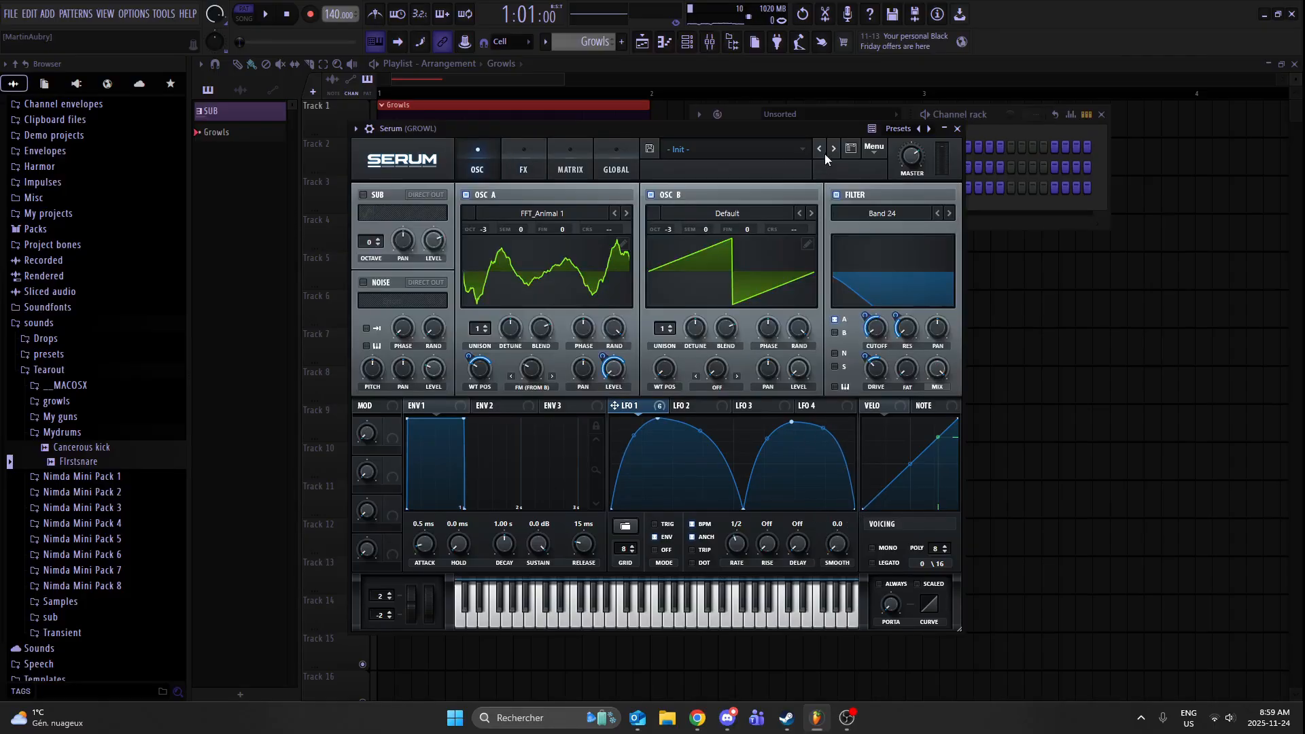
left_click(957, 128)
left_click(1100, 114)
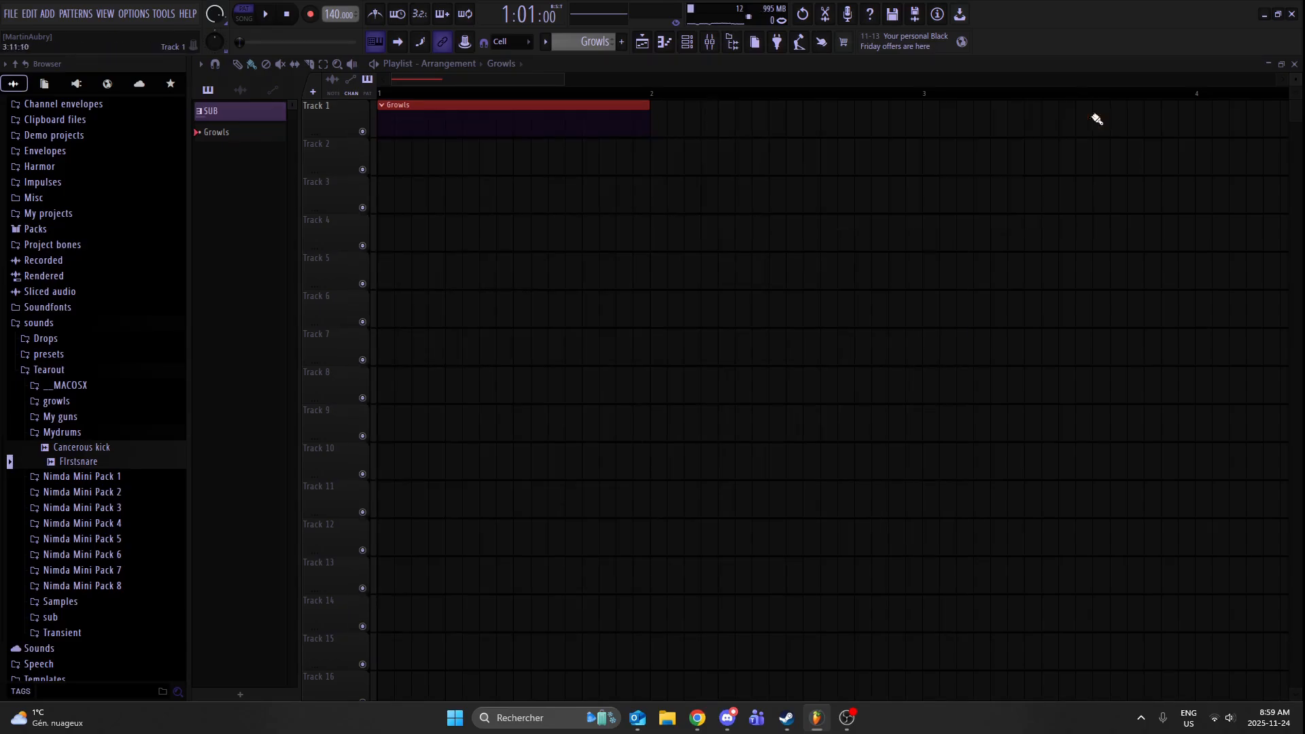
- Add a one-bar D5 note for Serum at the start of the Growls pattern
left_click(688, 42)
right_click(908, 193)
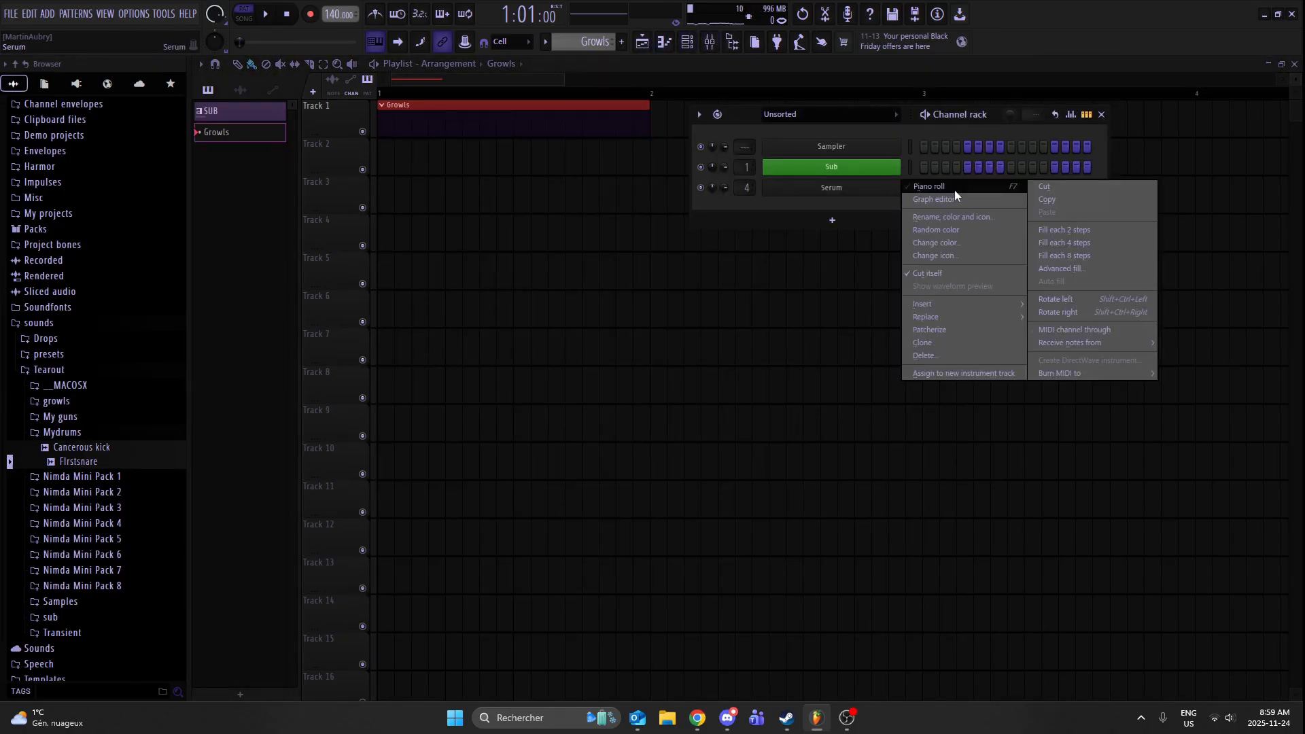
left_click(954, 190)
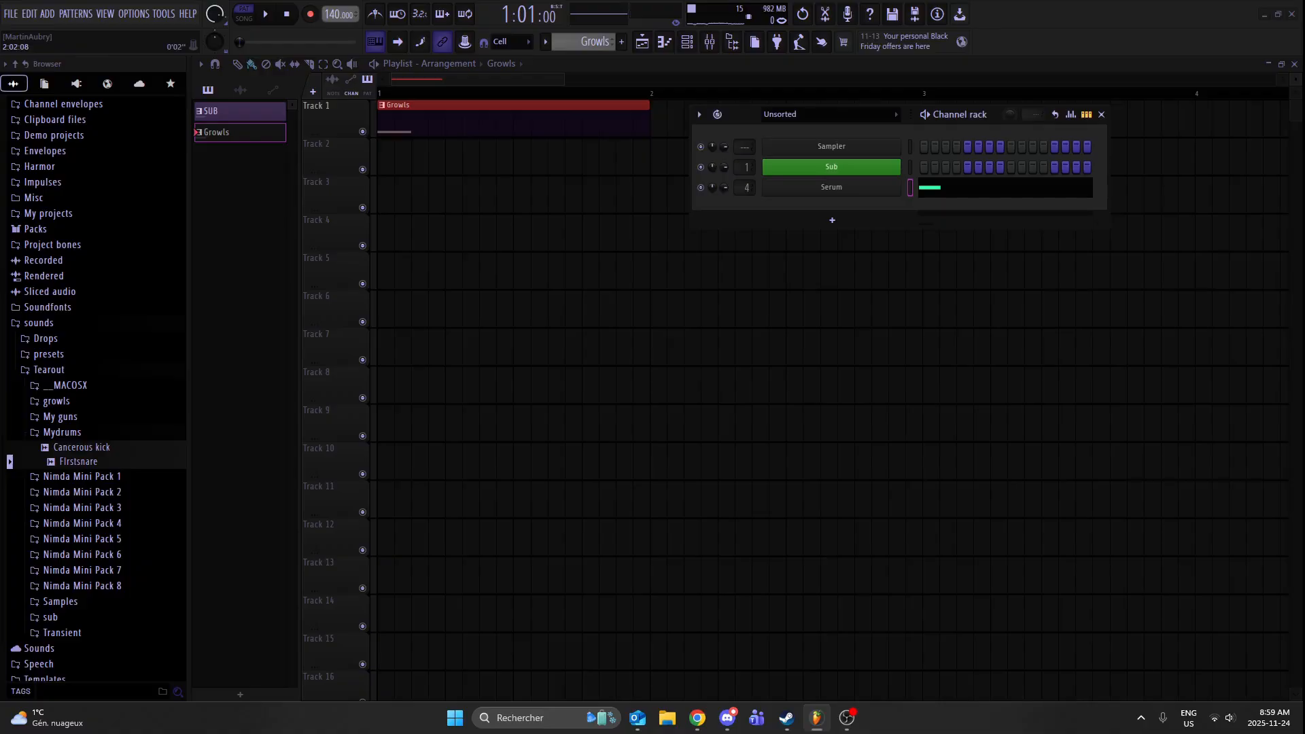
left_click(664, 42)
left_click_drag(204, 163, 618, 109)
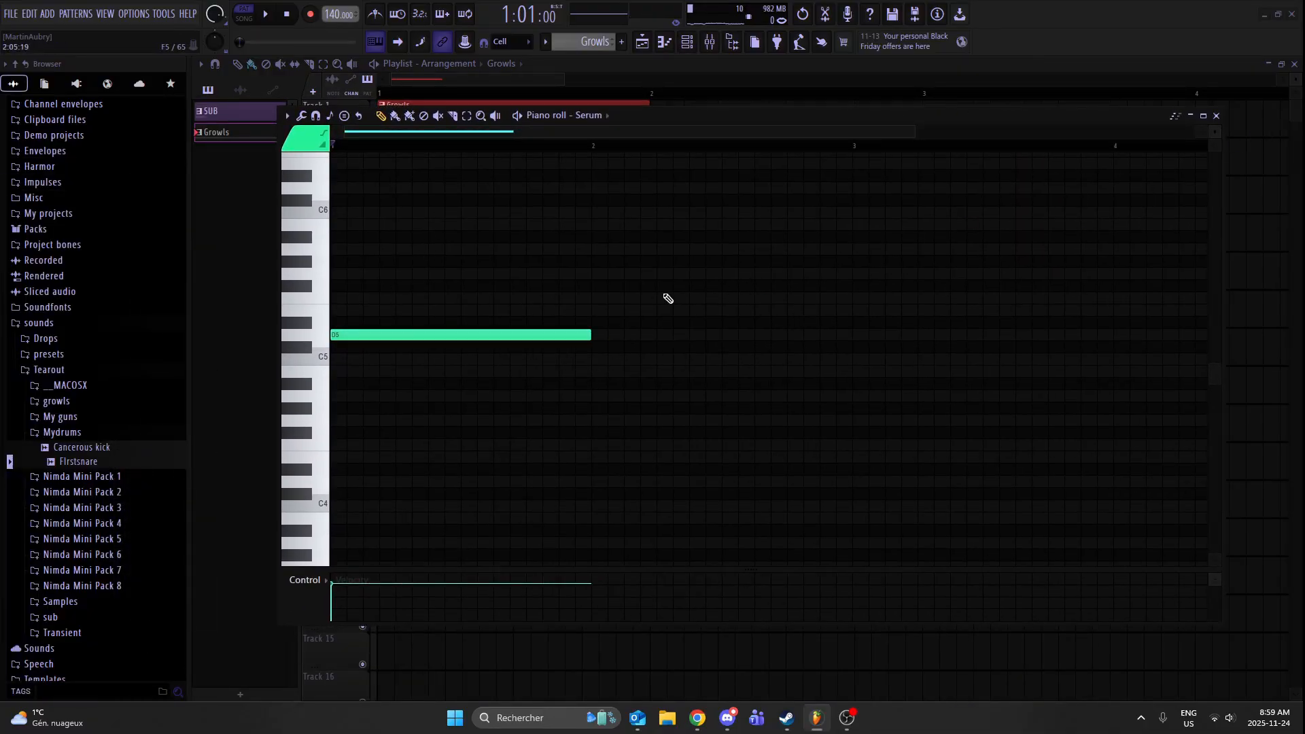
left_click(1216, 116)
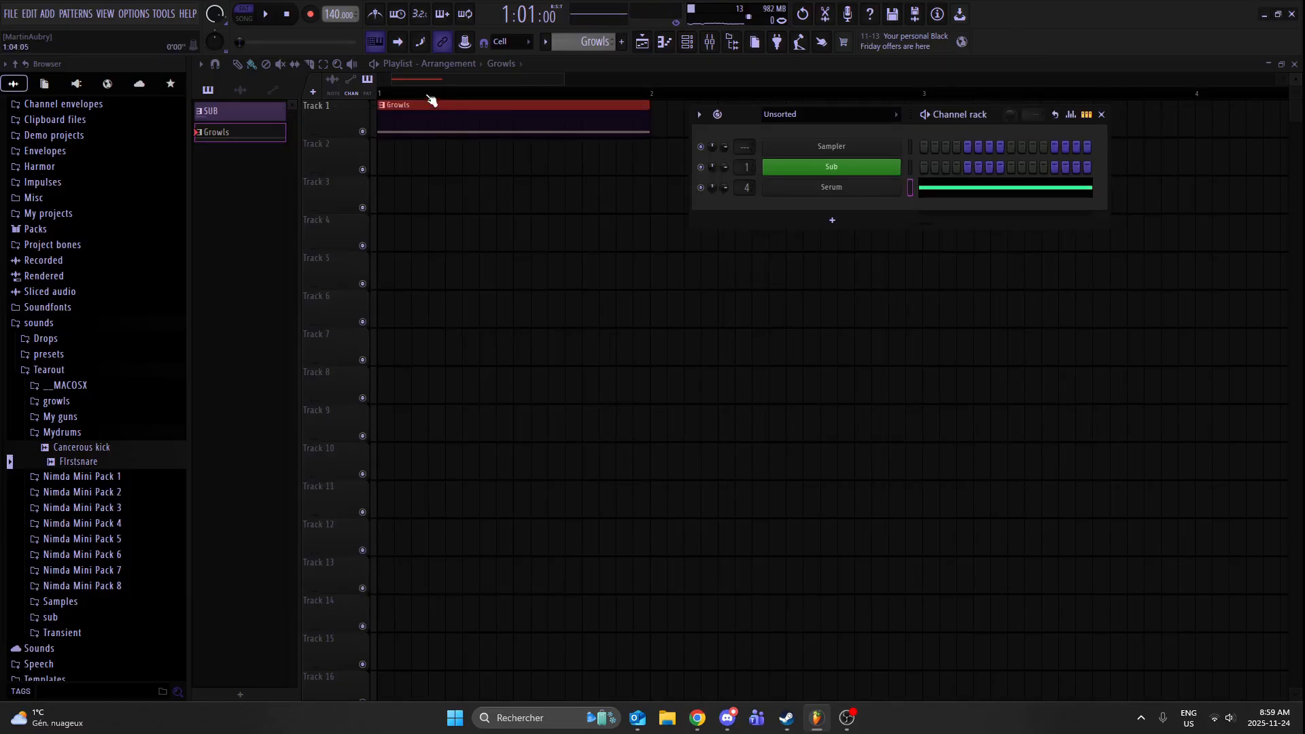
- Shorten the Growls clip on Track 1 to half a bar, play it in song mode and remove the extra copy at bar 3
left_click(431, 102)
key("l")
key("space")
left_click_drag(648, 121, 513, 120)
left_click(931, 125)
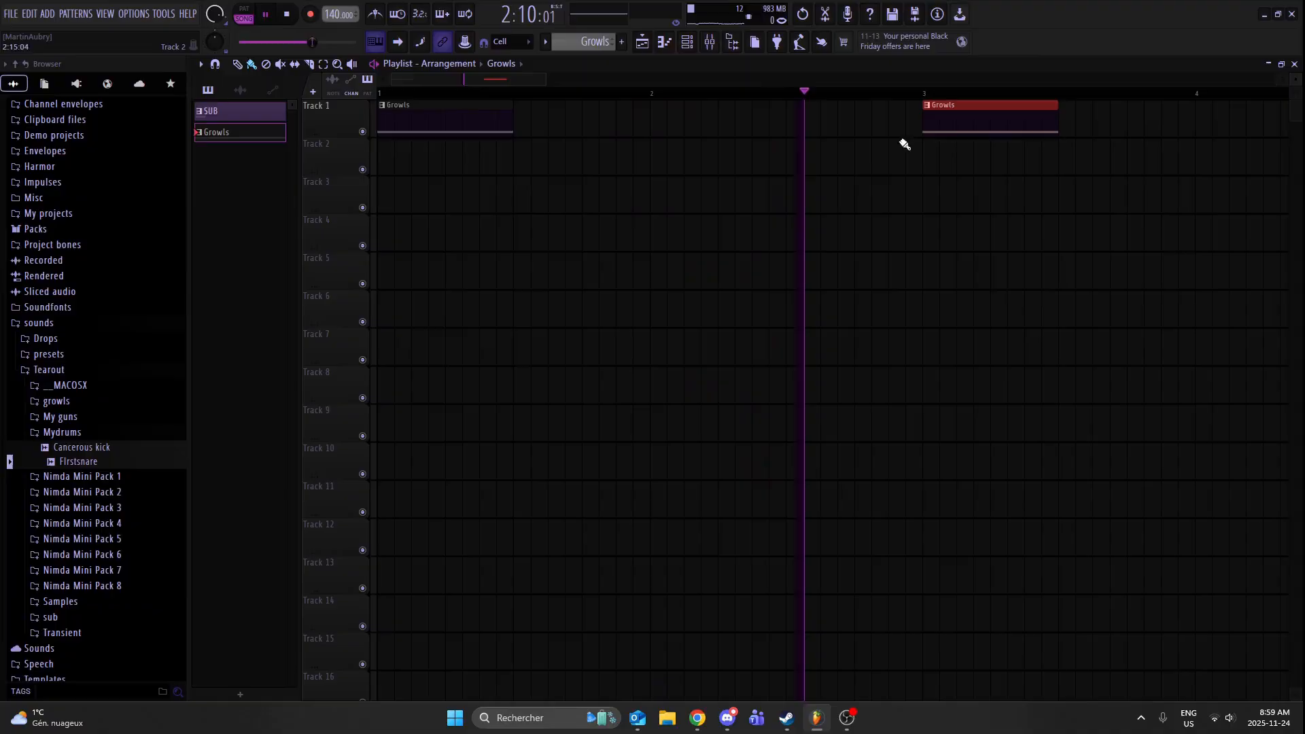
right_click(987, 128)
key("space")
- Assign Serum's LFO 2 to oscillator A's FM (from B) and shape its curve with a late peak
left_click(687, 42)
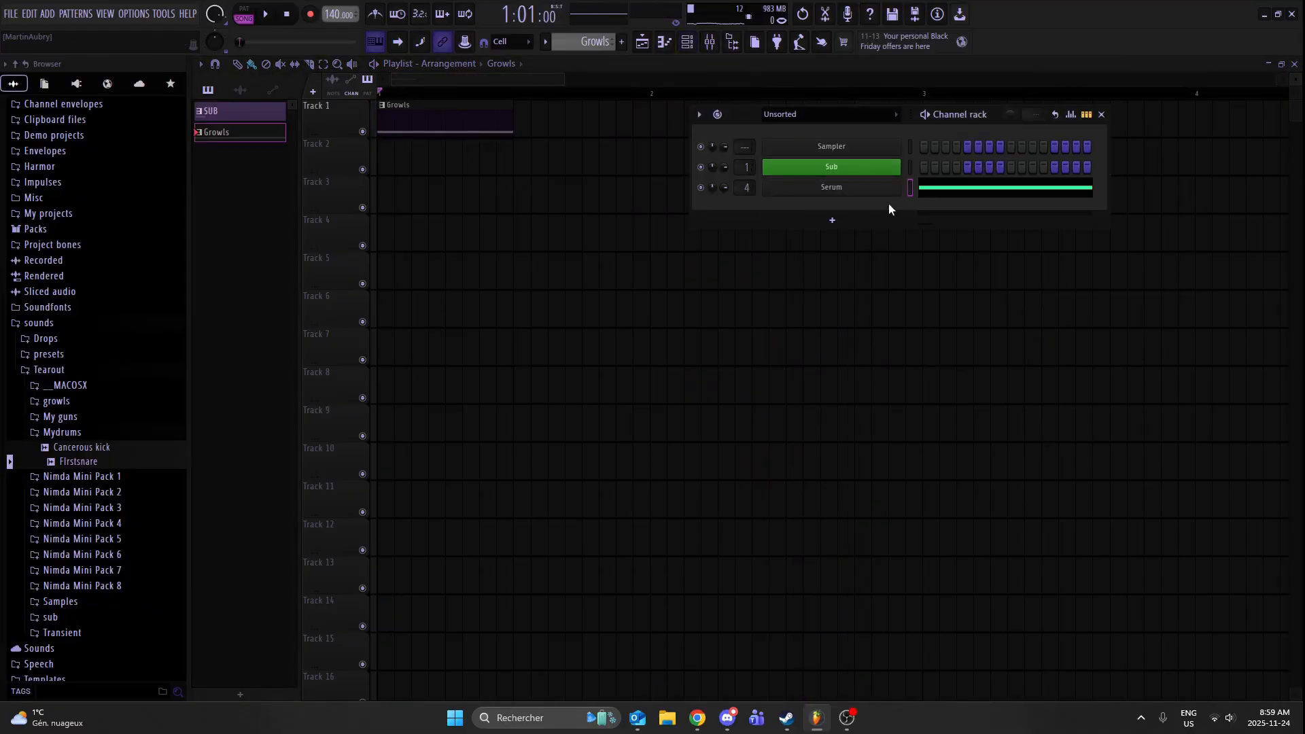
left_click(887, 189)
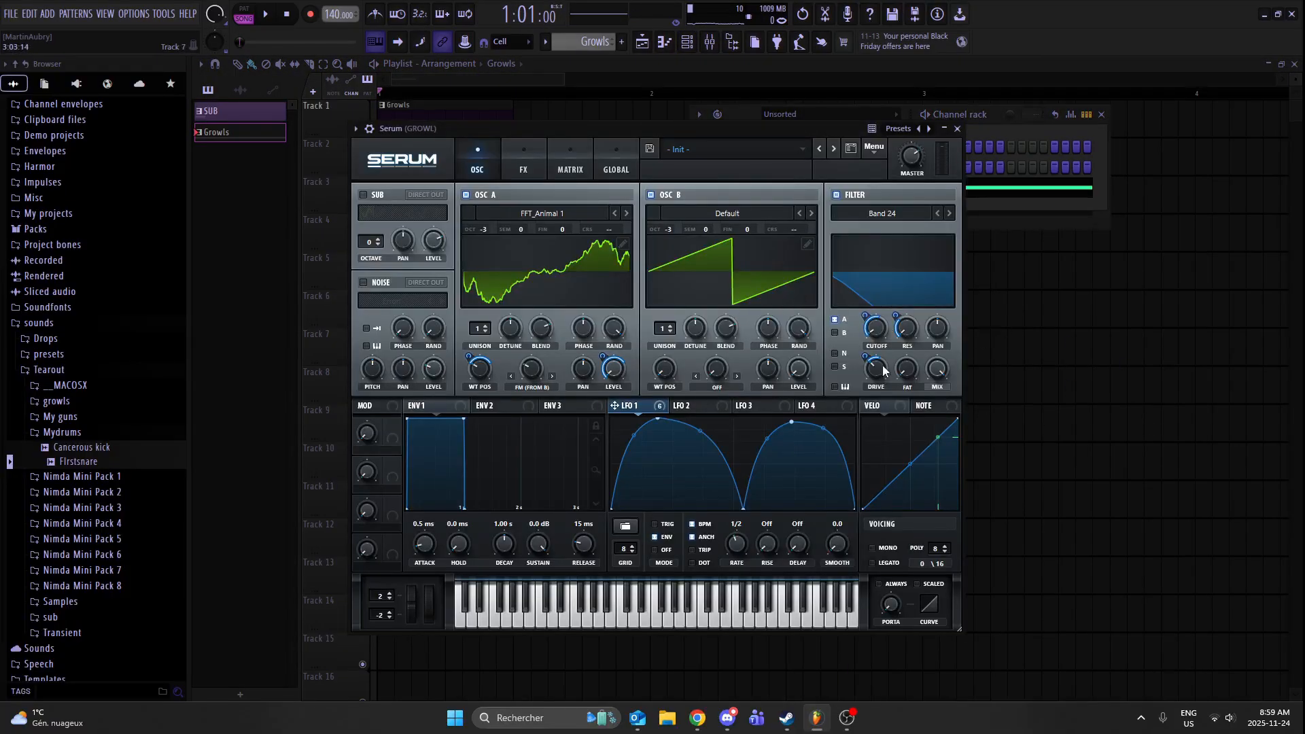
left_click(700, 405)
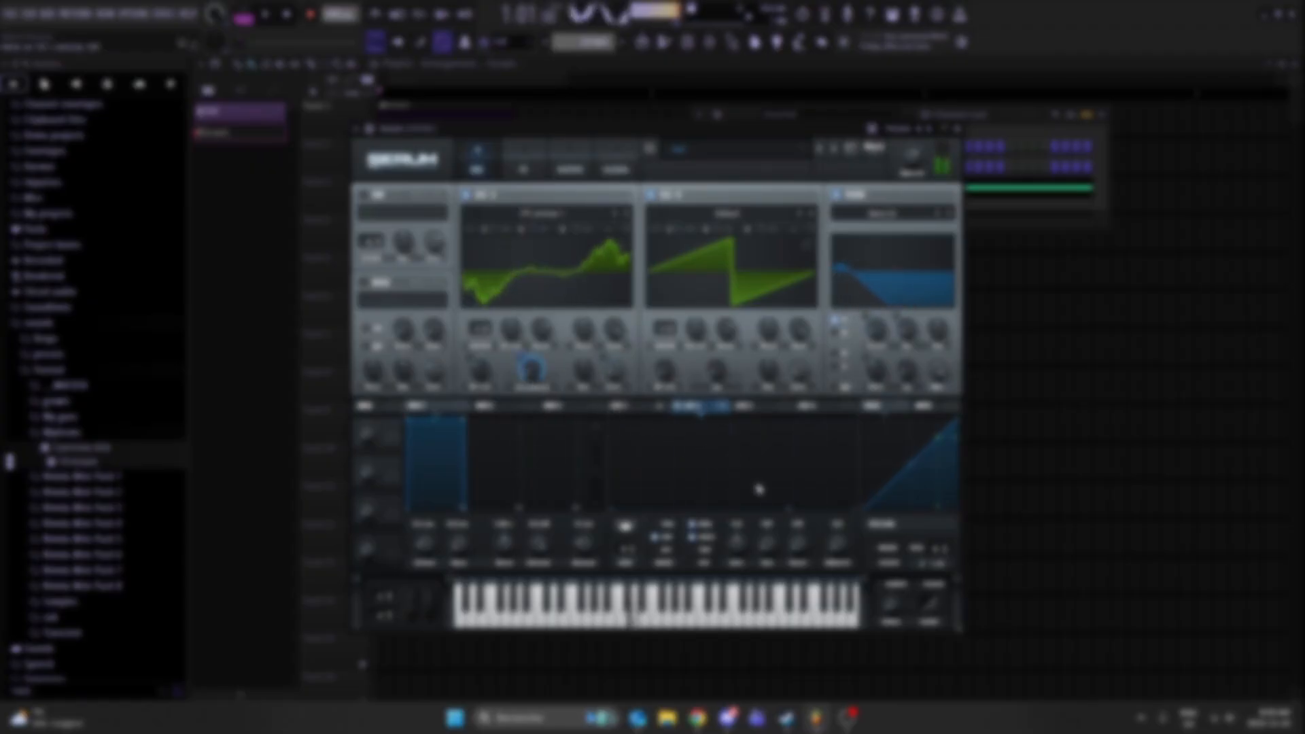
left_click_drag(789, 508, 802, 469)
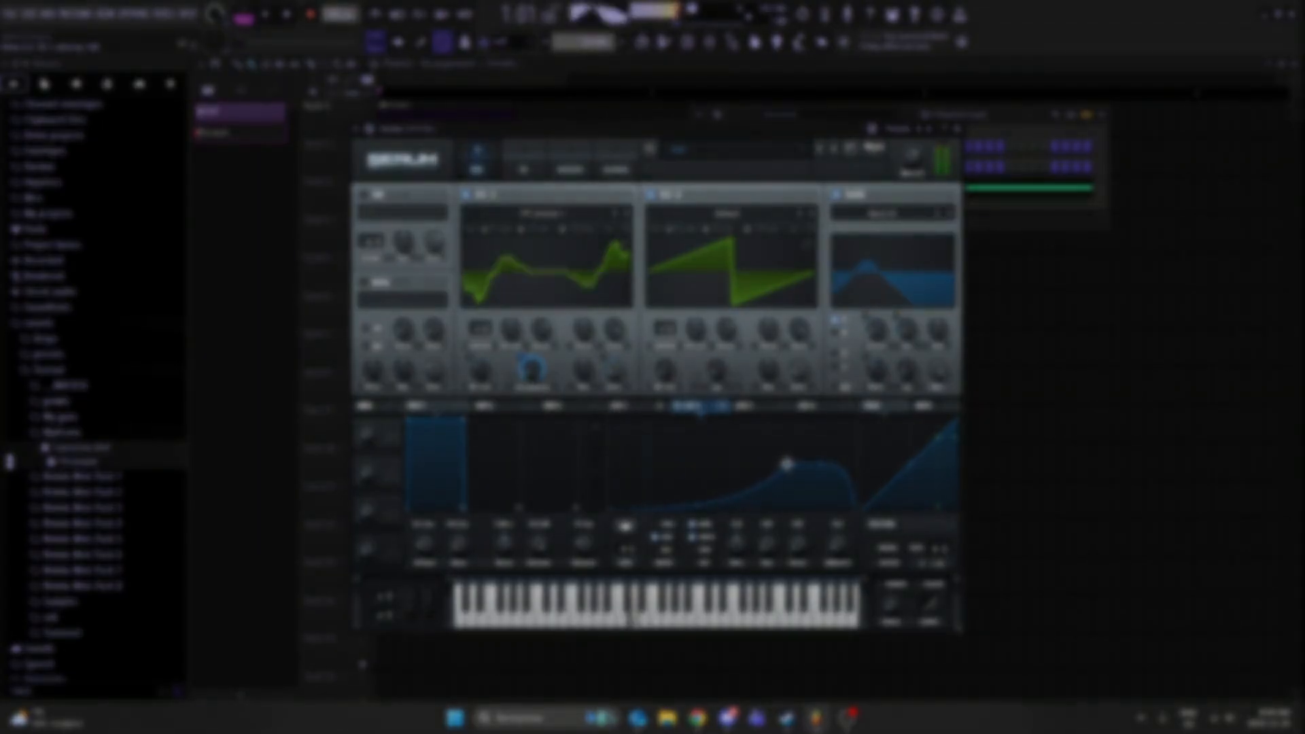